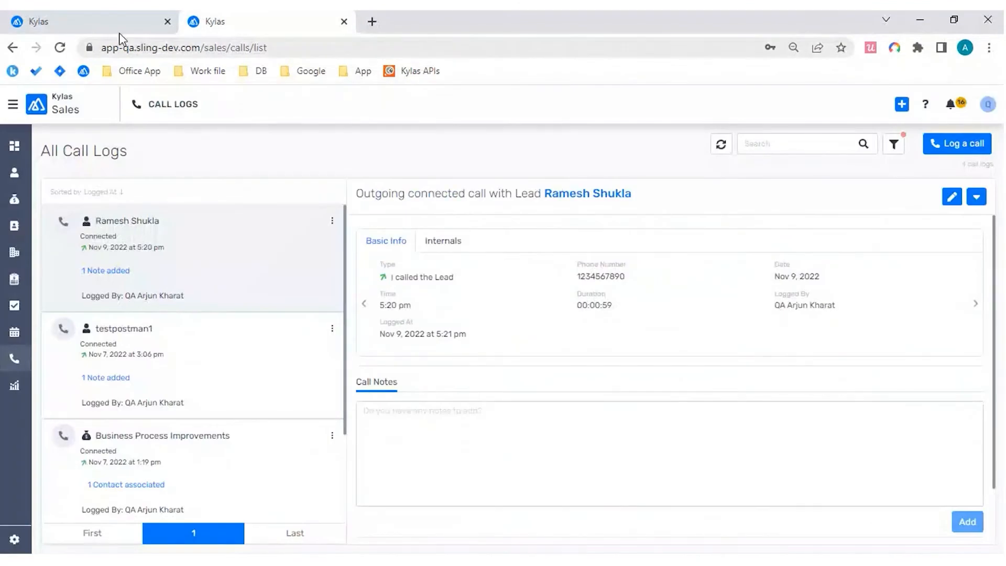
Step: Switch to the first Kylas browser tab, go to the Call Logs page of Kylas Sales and start logging a new call
{"action": "left_click", "coordinate": [112, 23]}
{"action": "left_click", "coordinate": [12, 105]}
{"action": "left_click", "coordinate": [51, 136]}
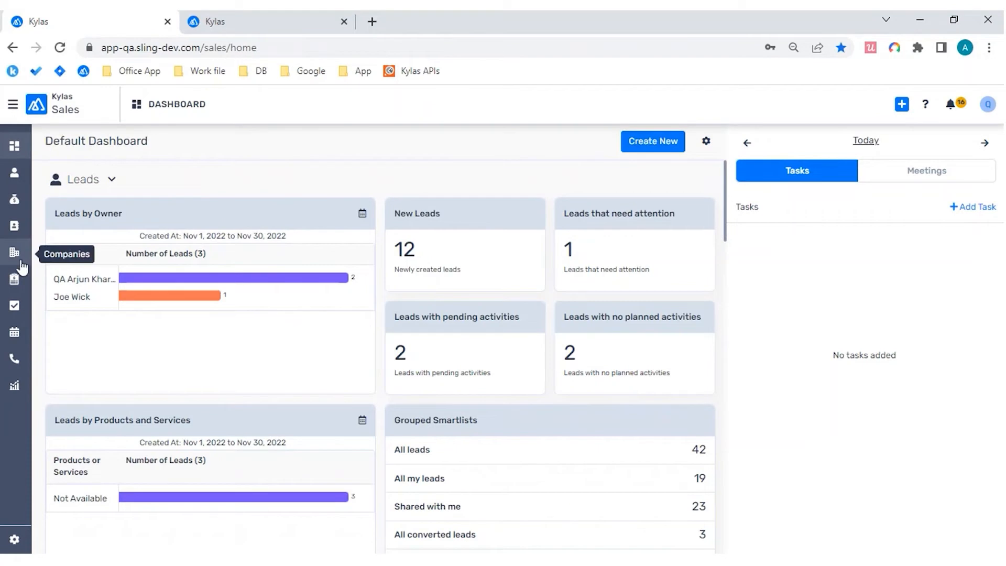
{"action": "left_click", "coordinate": [19, 367]}
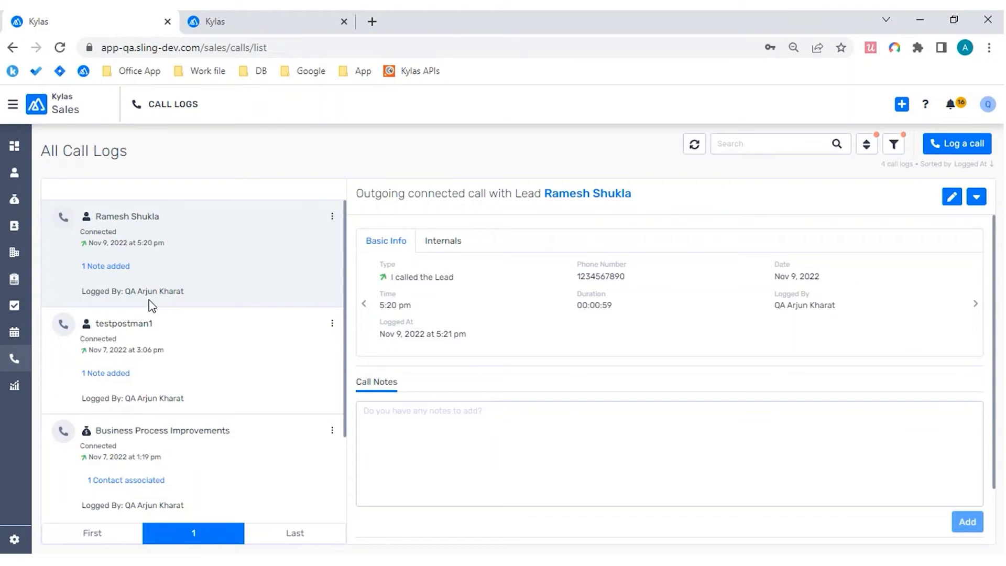
{"action": "left_click", "coordinate": [982, 150]}
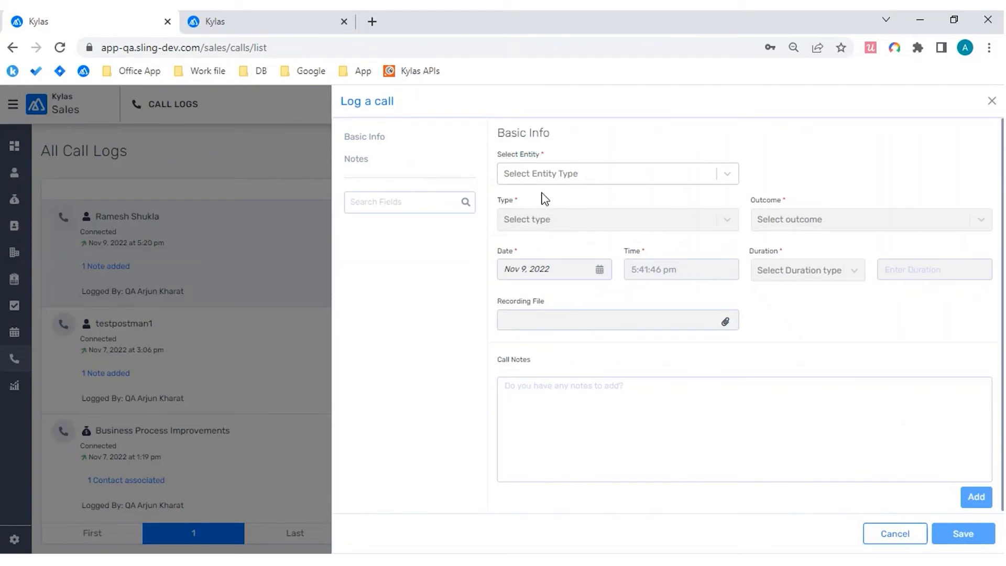
Step: Set the call's entity to Lead, associate the lead from the most recent call log and choose the lead's primary phone number
{"action": "left_click", "coordinate": [726, 176]}
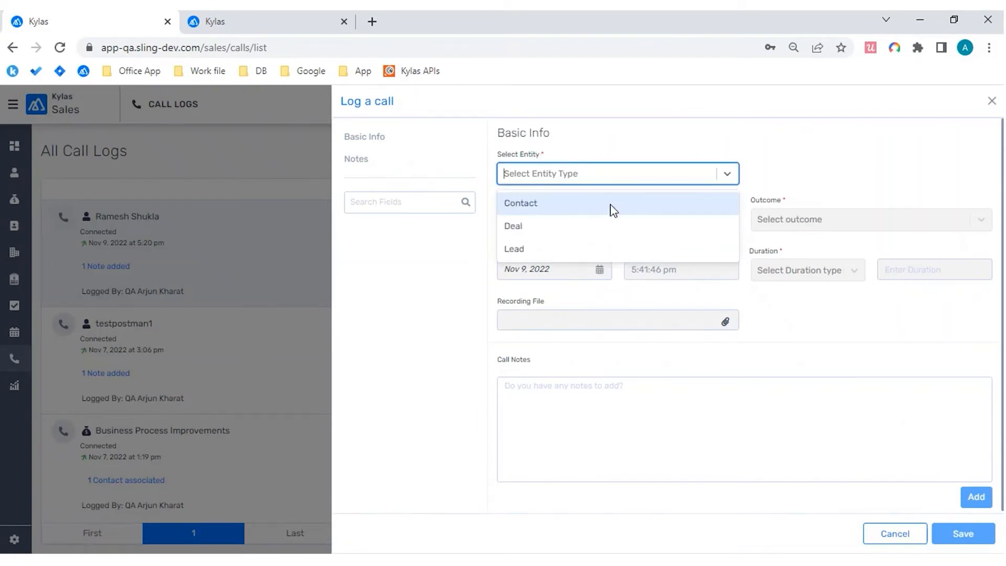
{"action": "left_click", "coordinate": [571, 254]}
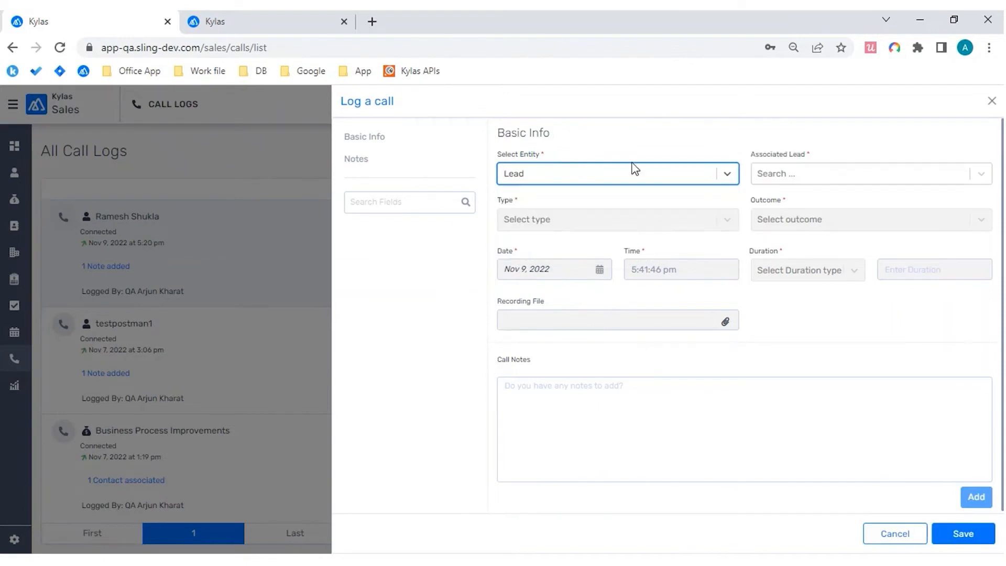
{"action": "left_click", "coordinate": [605, 180]}
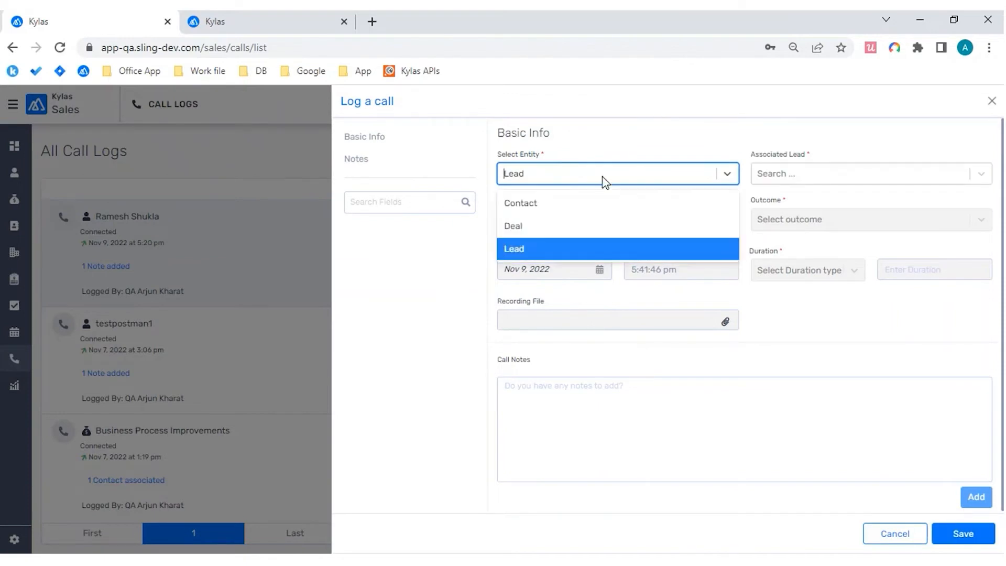
{"action": "left_click", "coordinate": [560, 254]}
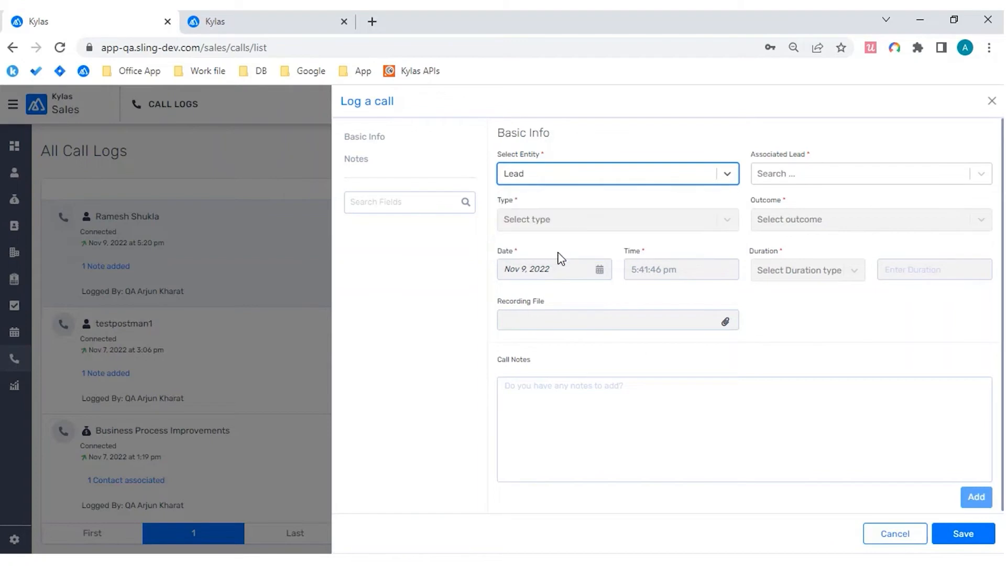
{"action": "left_click", "coordinate": [823, 177]}
{"action": "left_click", "coordinate": [815, 205]}
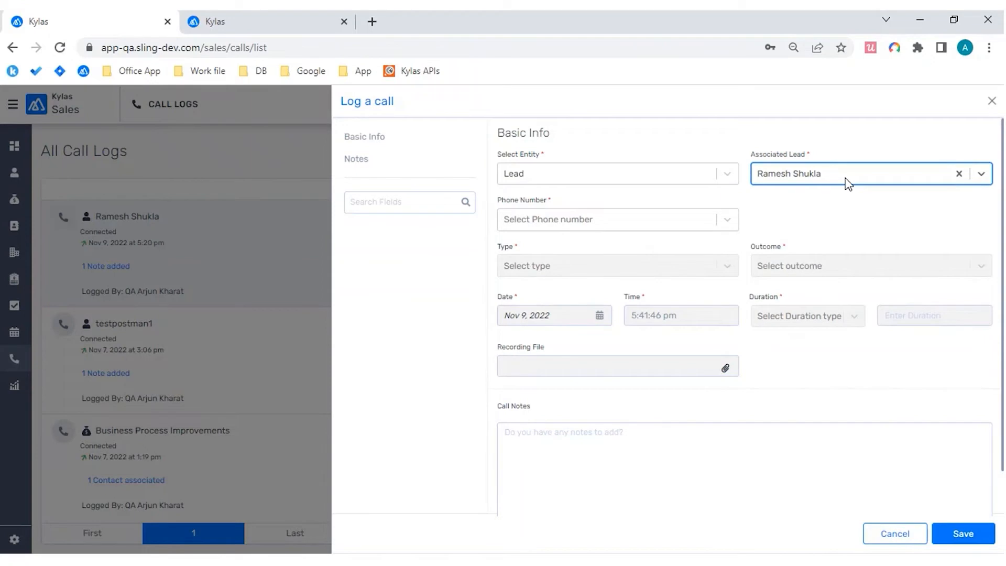
{"action": "left_click", "coordinate": [729, 226]}
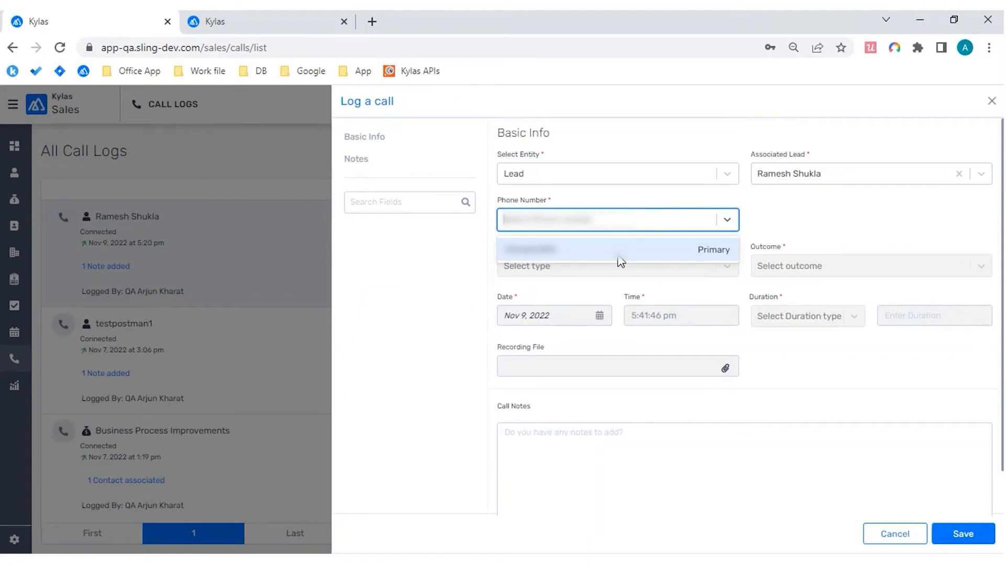
{"action": "left_click", "coordinate": [621, 262]}
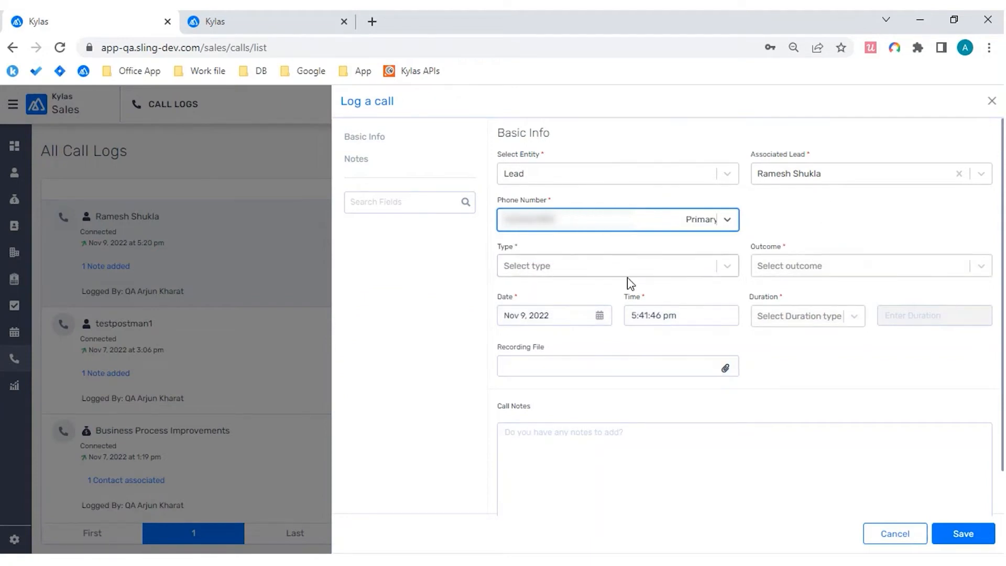
Step: Set the call type to "I called the Lead" and the outcome to Connected
{"action": "left_click", "coordinate": [727, 273]}
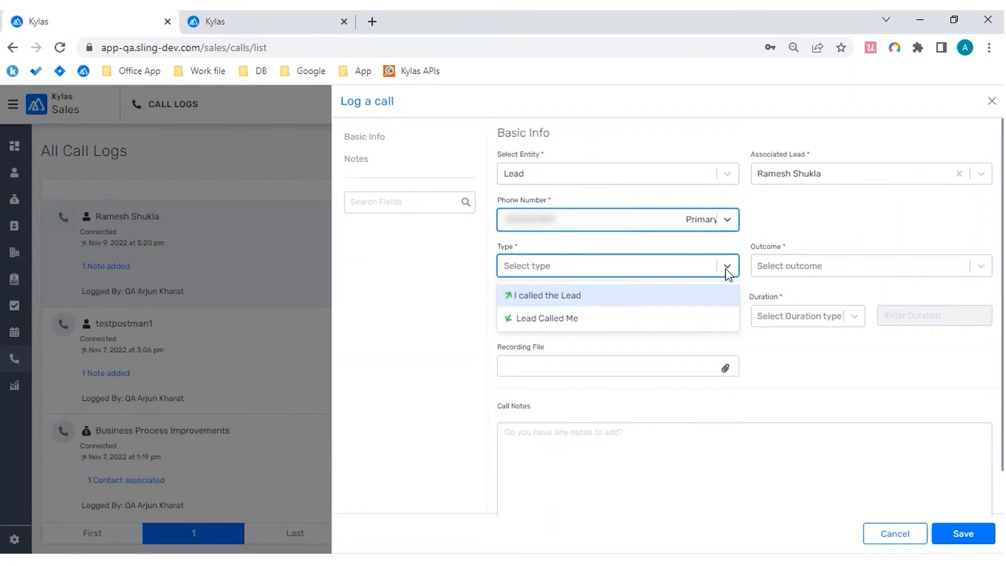
{"action": "left_click", "coordinate": [638, 297]}
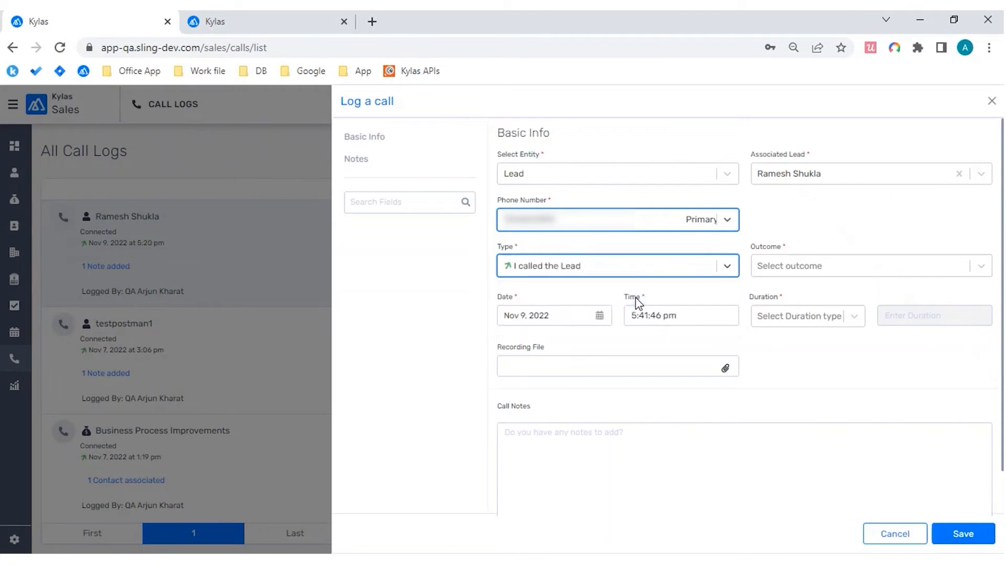
{"action": "left_click", "coordinate": [835, 270]}
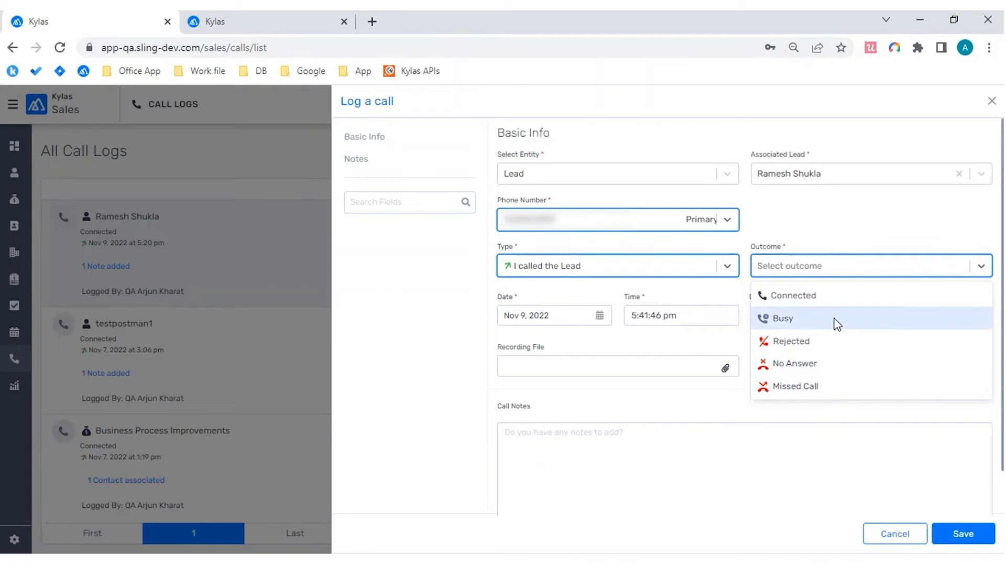
{"action": "left_click", "coordinate": [836, 302]}
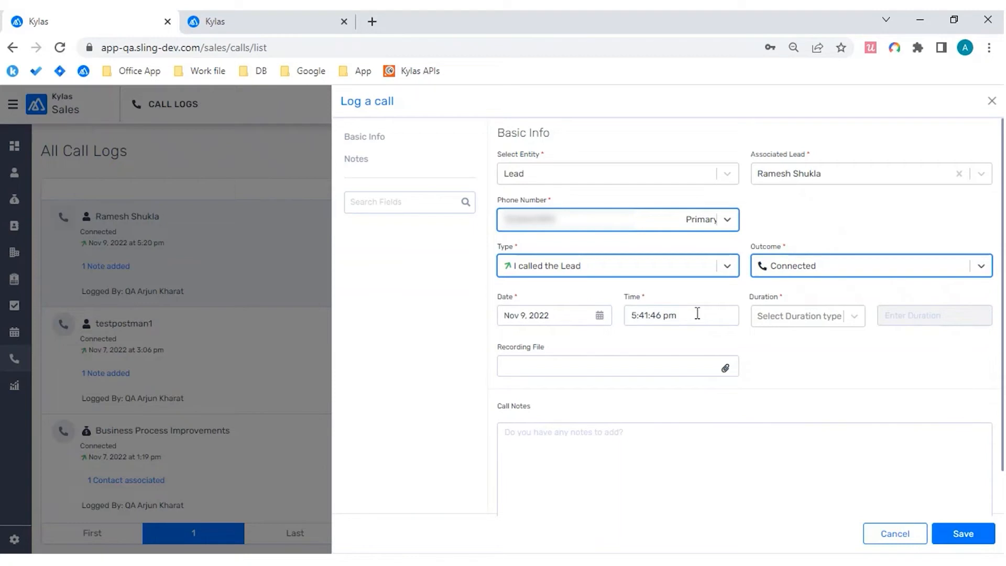
Step: Set the call duration to 50 seconds
{"action": "left_click", "coordinate": [859, 320]}
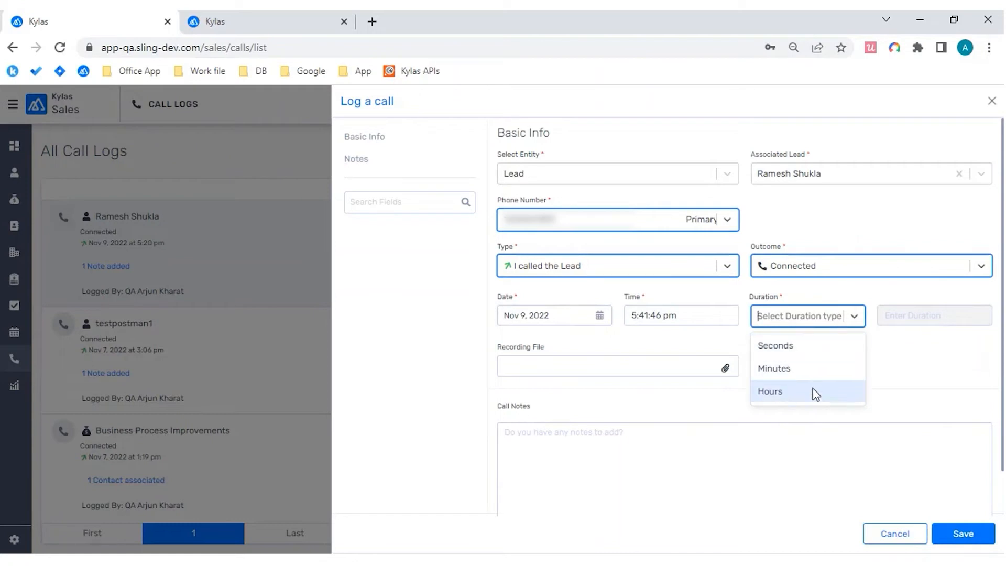
{"action": "left_click", "coordinate": [815, 351]}
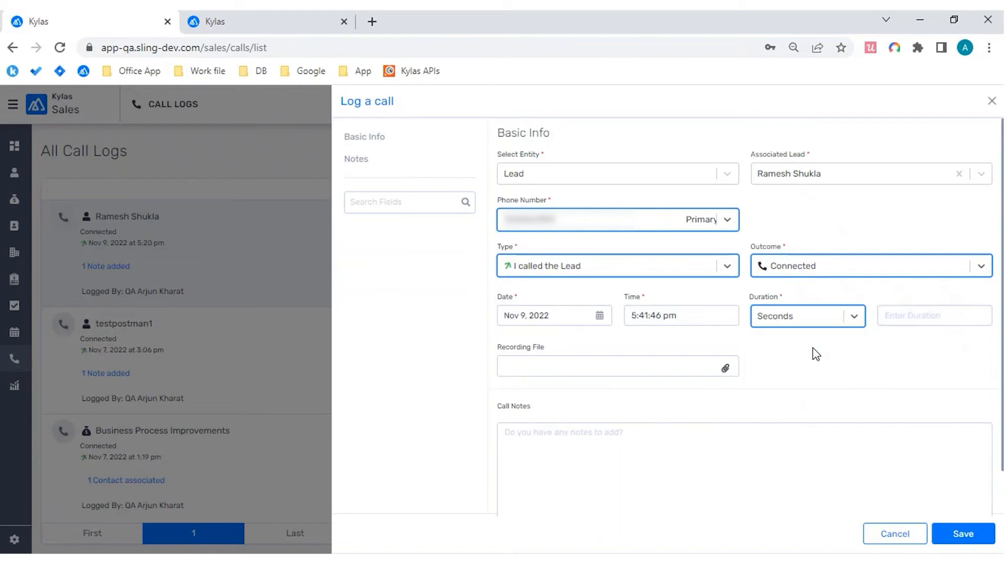
{"action": "left_click", "coordinate": [903, 320]}
{"action": "type", "text": "50"}
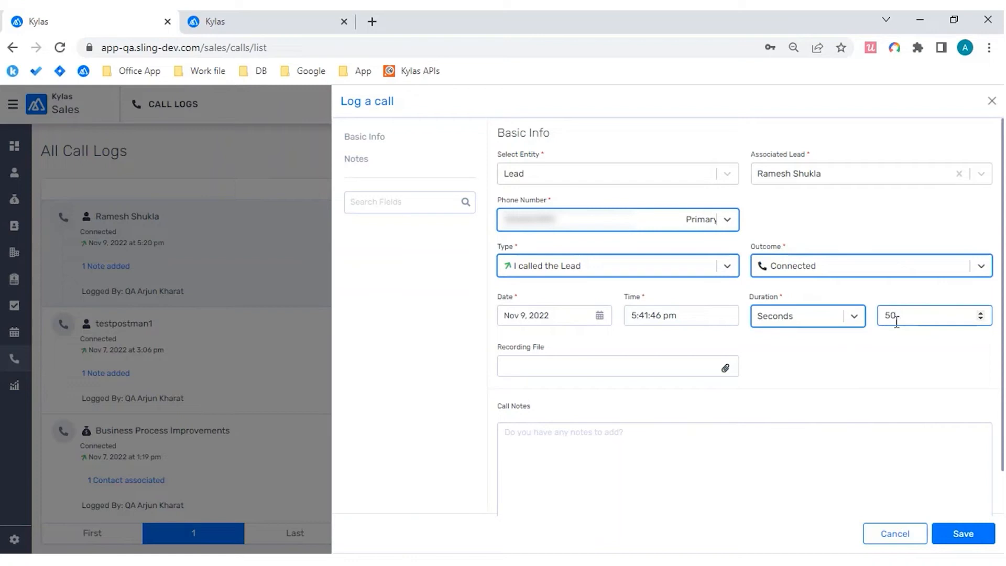
Step: Add the call note "Thank you note" and save the call log
{"action": "left_click", "coordinate": [632, 456]}
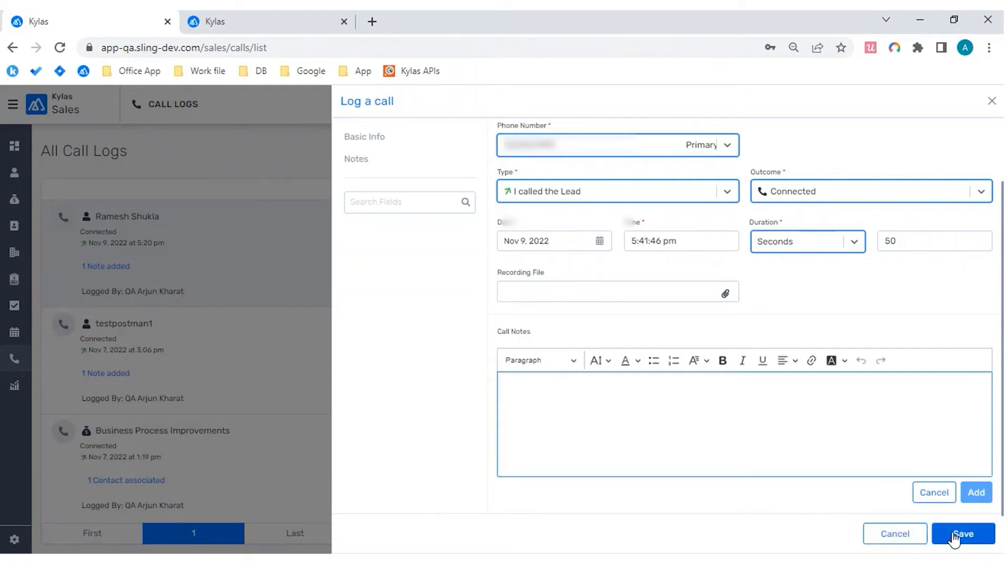
{"action": "type", "text": "Thank you for"}
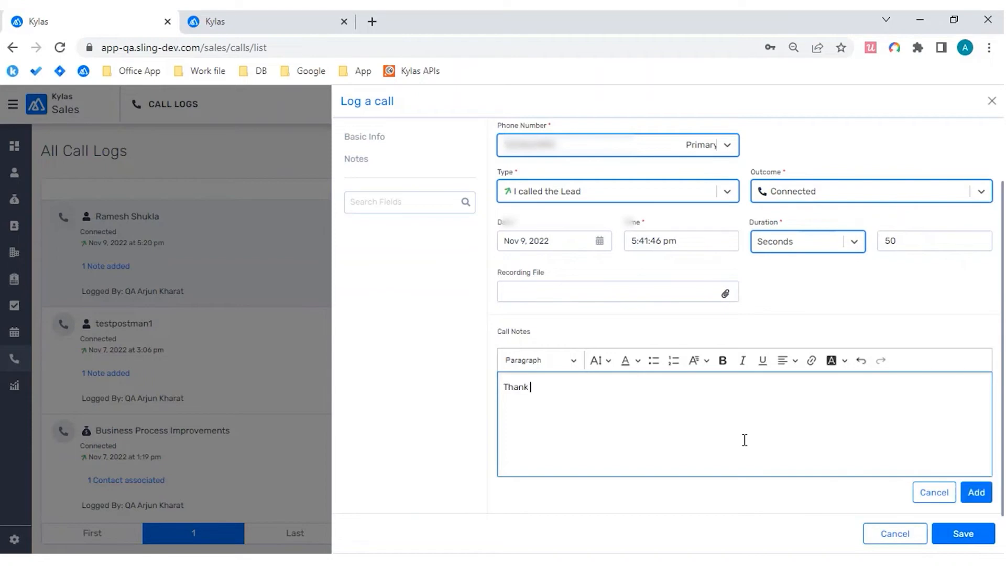
{"action": "key", "text": "BackSpace"}
{"action": "key", "text": "BackSpace"}
{"action": "key", "text": "BackSpace"}
{"action": "type", "text": "note"}
{"action": "left_click", "coordinate": [975, 492]}
{"action": "scroll", "coordinate": [796, 408], "scroll_direction": "down", "scroll_amount": 1}
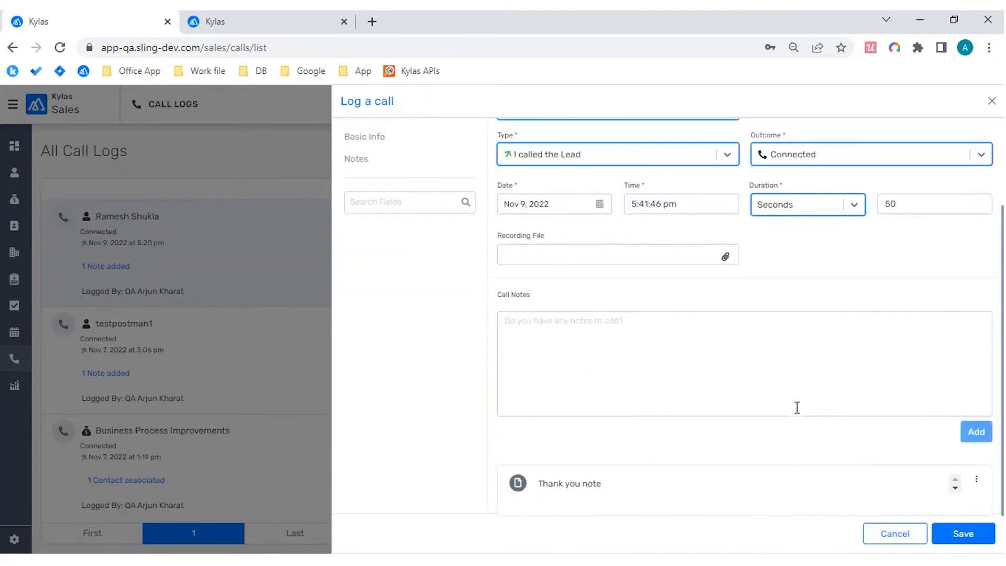
{"action": "left_click", "coordinate": [956, 545]}
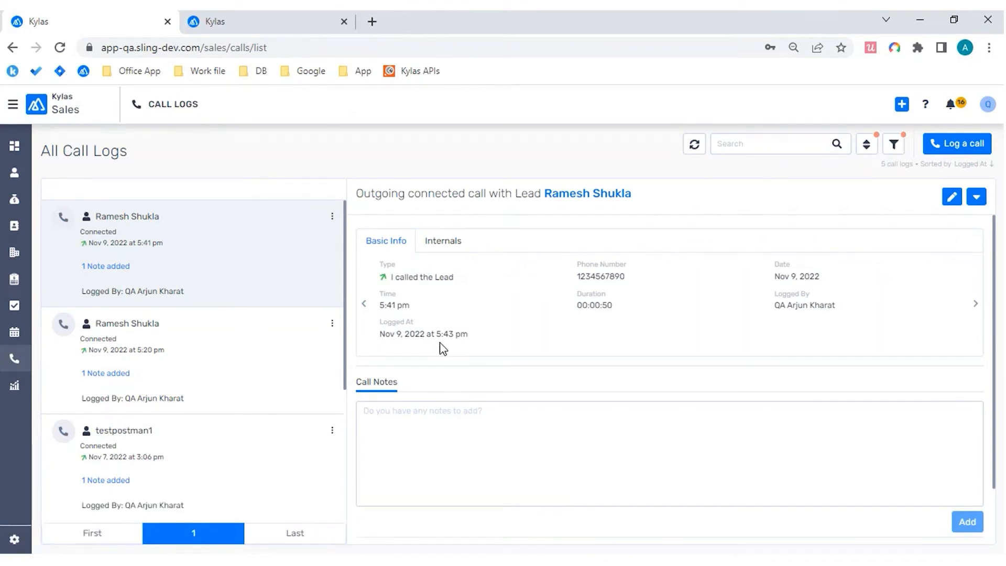
Step: In the second Kylas browser tab, open the Call Log Form Fields list from the Customizations section of the CRM settings
{"action": "key", "text": "ctrl+Tab"}
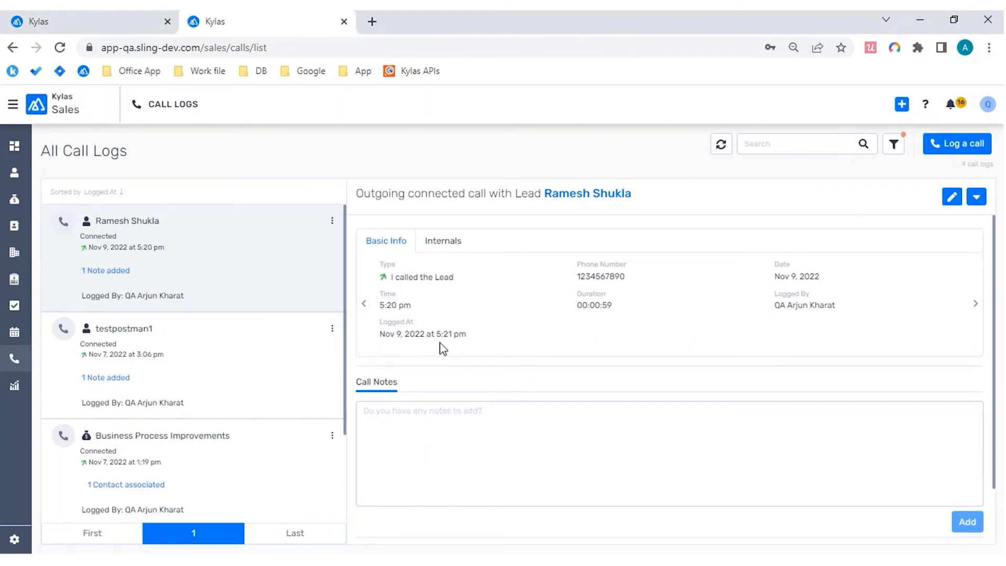
{"action": "left_click", "coordinate": [14, 540]}
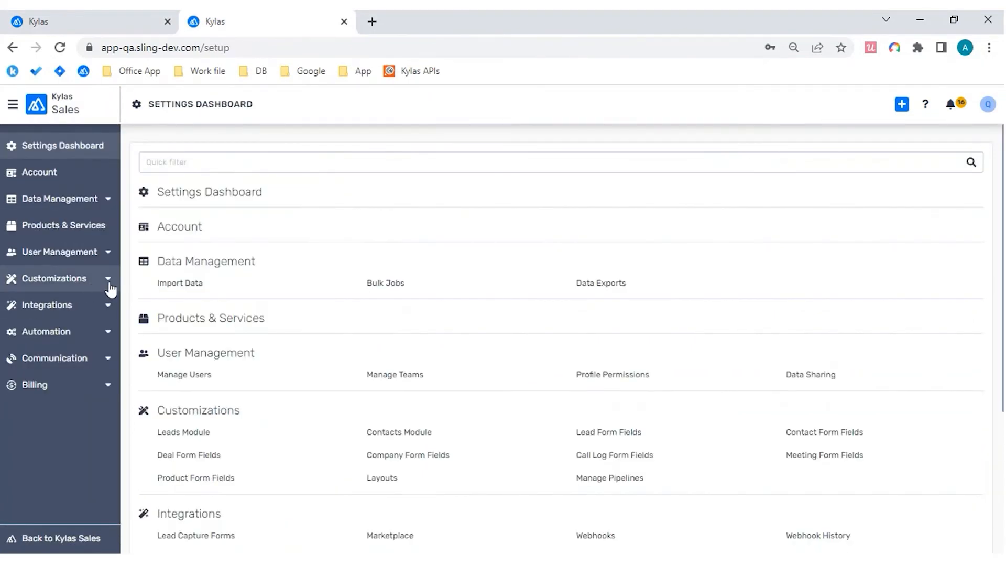
{"action": "left_click", "coordinate": [12, 103]}
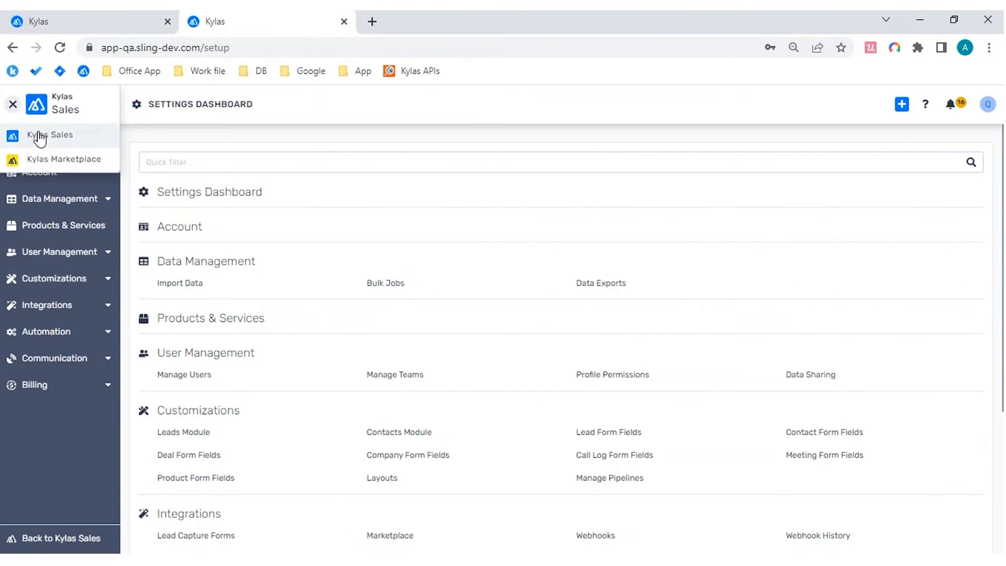
{"action": "left_click", "coordinate": [39, 134]}
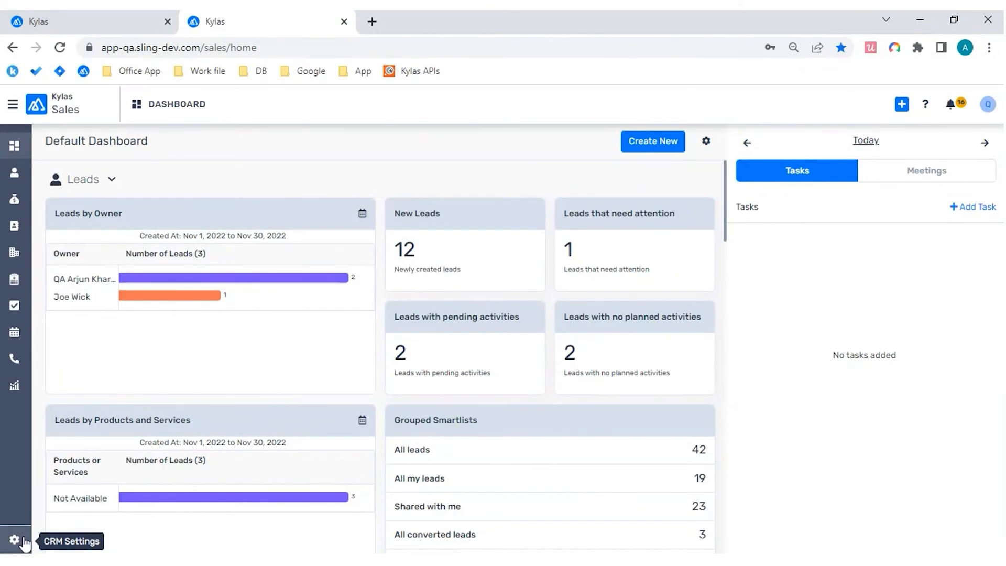
{"action": "left_click", "coordinate": [15, 539]}
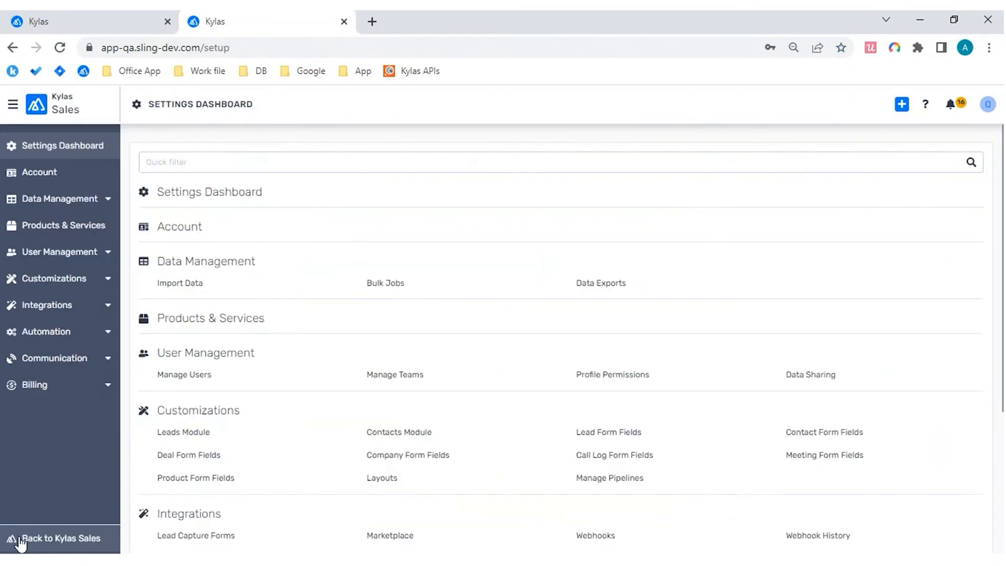
{"action": "left_click", "coordinate": [109, 283]}
{"action": "scroll", "coordinate": [108, 282], "scroll_direction": "down", "scroll_amount": 3}
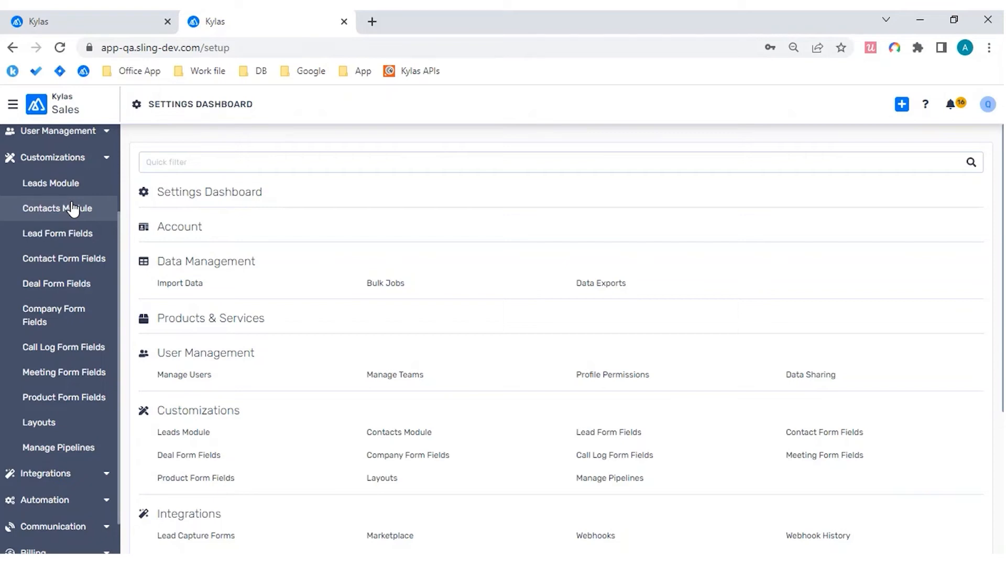
{"action": "left_click", "coordinate": [81, 358]}
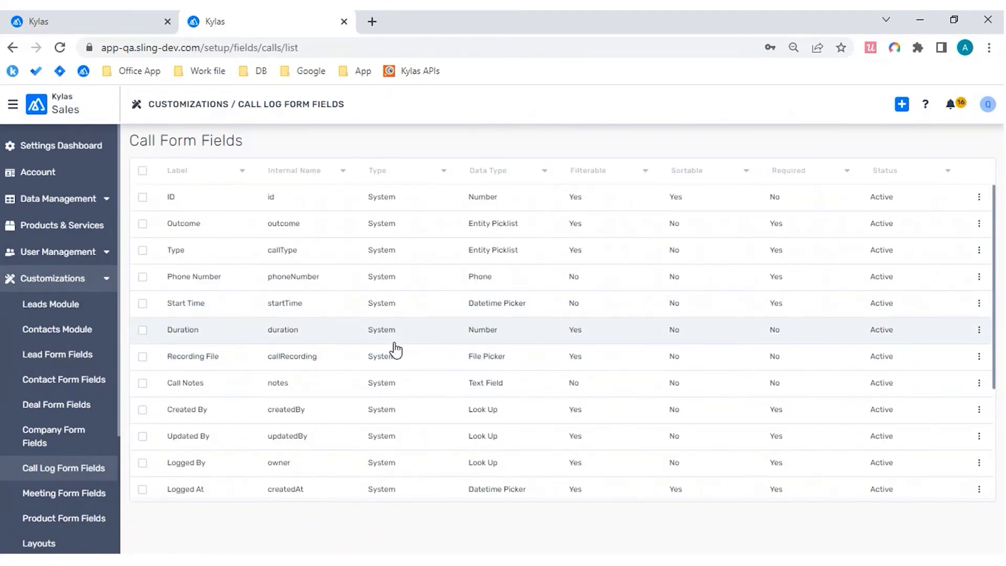
Step: Look through the call form fields and open the Outcome field's settings
{"action": "scroll", "coordinate": [395, 350], "scroll_direction": "down", "scroll_amount": 3}
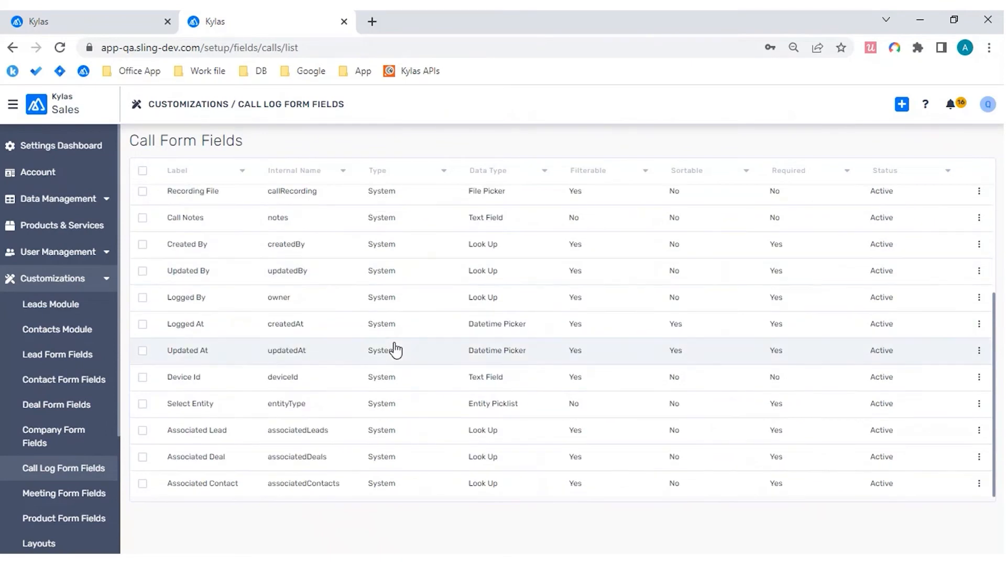
{"action": "scroll", "coordinate": [395, 350], "scroll_direction": "up", "scroll_amount": 3}
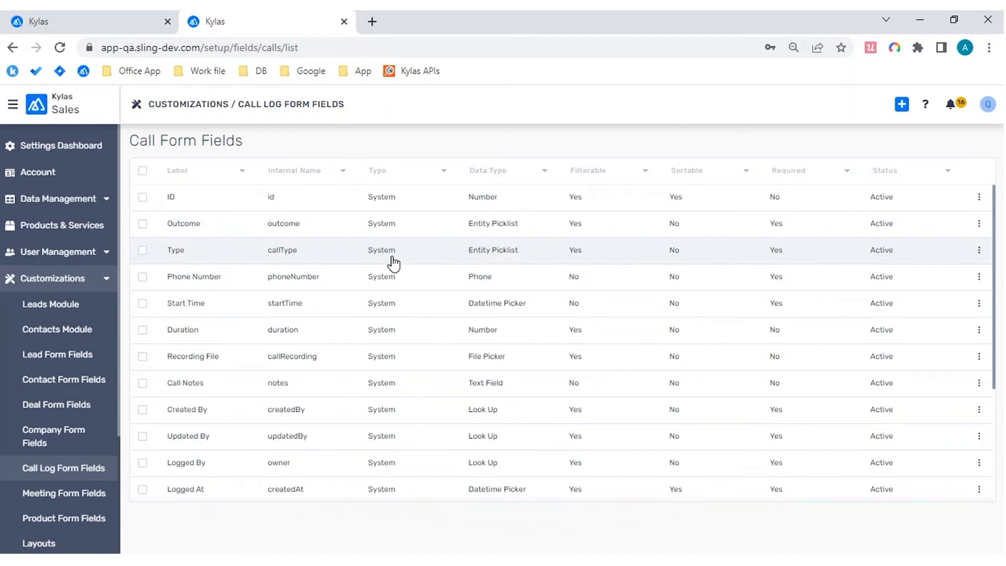
{"action": "scroll", "coordinate": [393, 263], "scroll_direction": "down", "scroll_amount": 4}
{"action": "scroll", "coordinate": [393, 263], "scroll_direction": "up", "scroll_amount": 4}
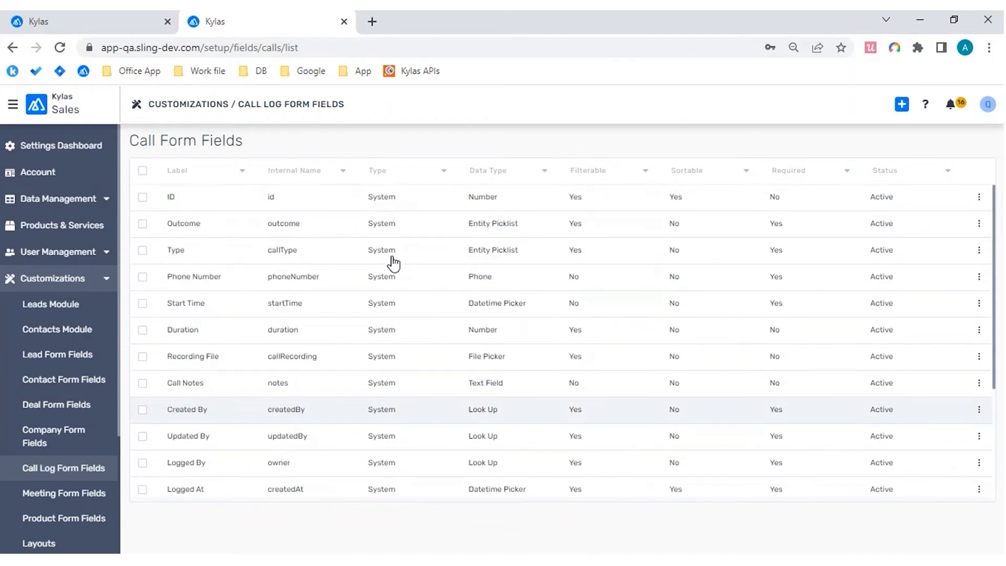
{"action": "left_click", "coordinate": [233, 232]}
{"action": "left_click", "coordinate": [319, 221]}
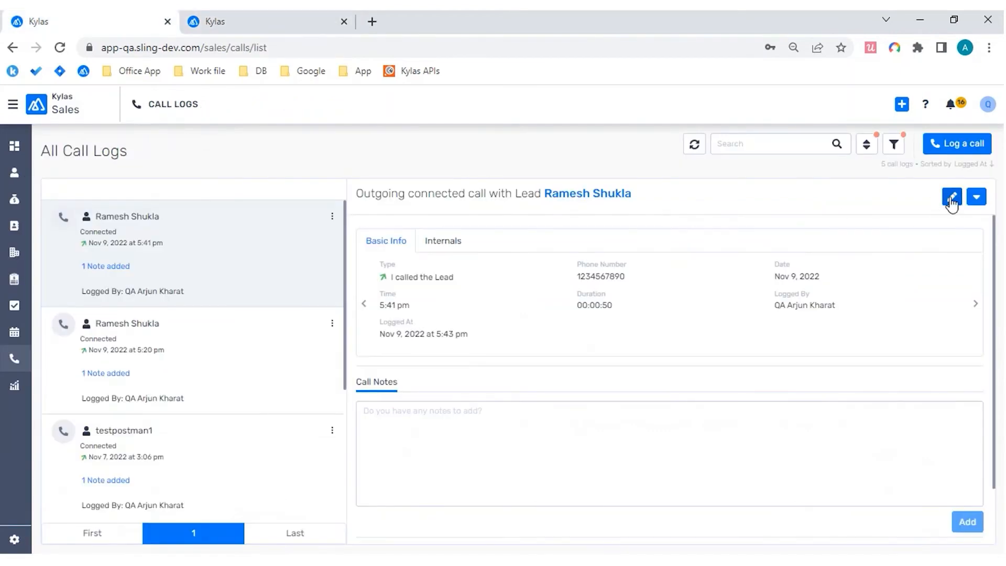
Step: Check the Outcome label in the saved call's edit form, rename the Outcome field "Phone Result", and save the field
{"action": "left_click", "coordinate": [952, 198]}
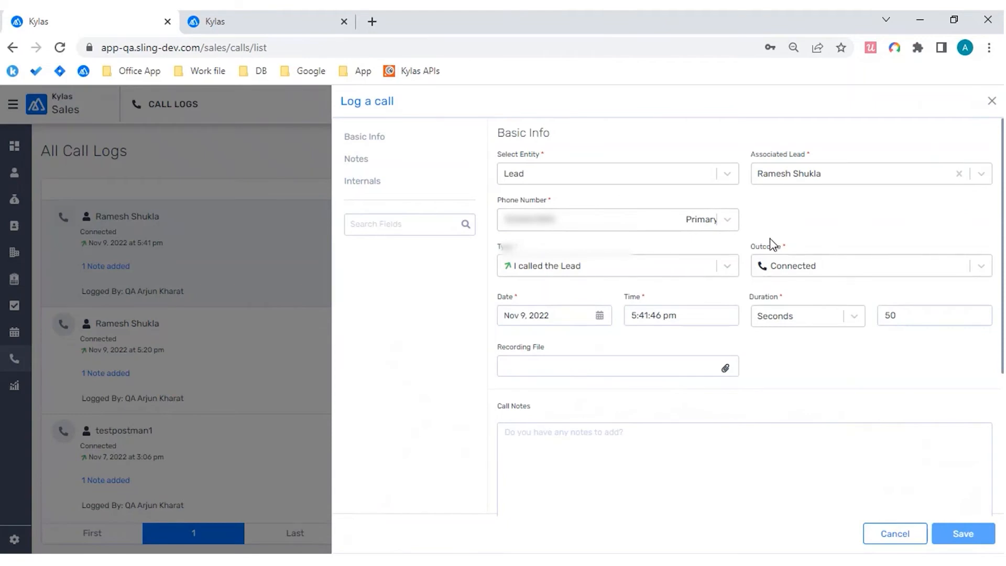
{"action": "key", "text": "ctrl+Tab"}
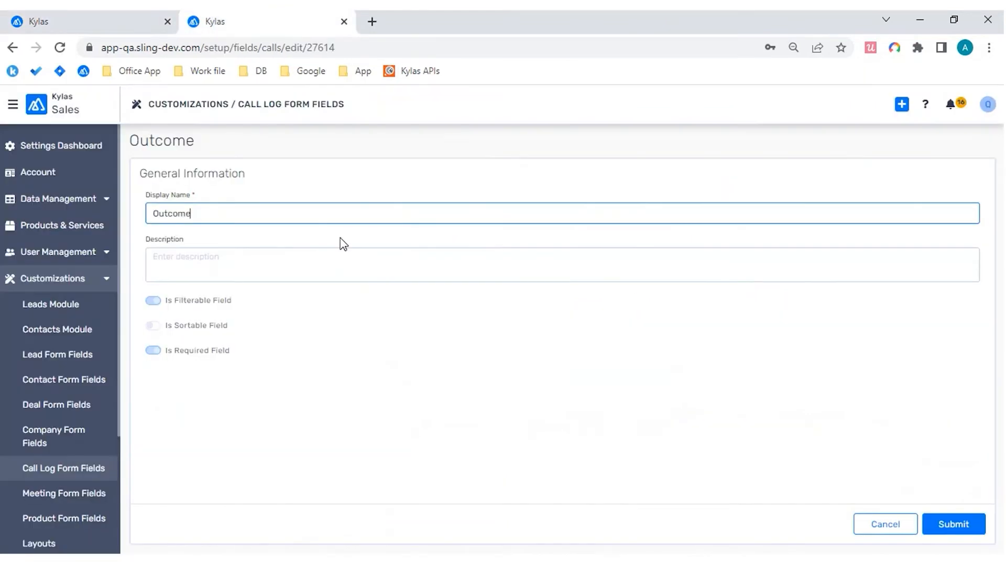
{"action": "double_click", "coordinate": [297, 216]}
{"action": "type", "text": "Phone Res"}
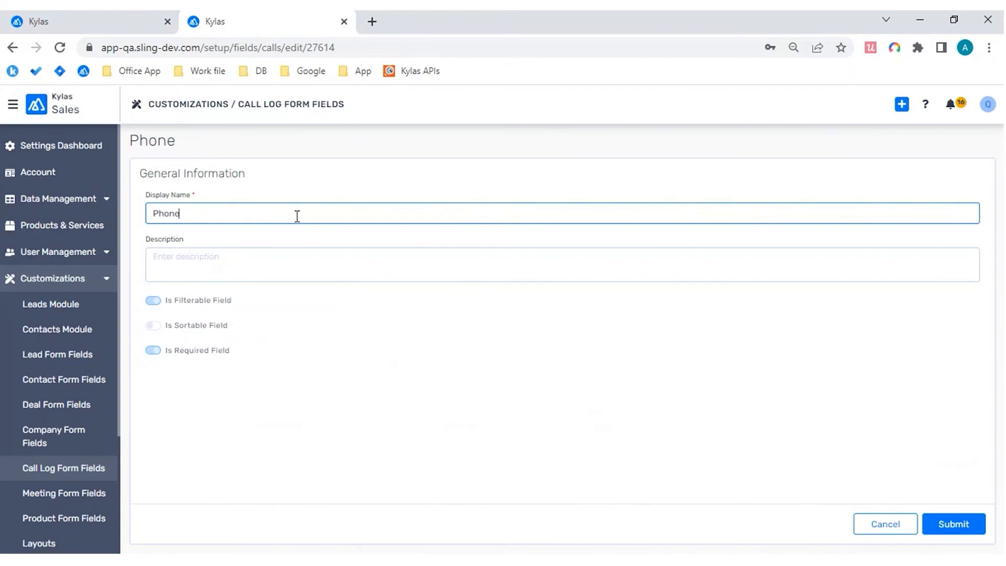
{"action": "type", "text": "ult"}
{"action": "left_click", "coordinate": [953, 527]}
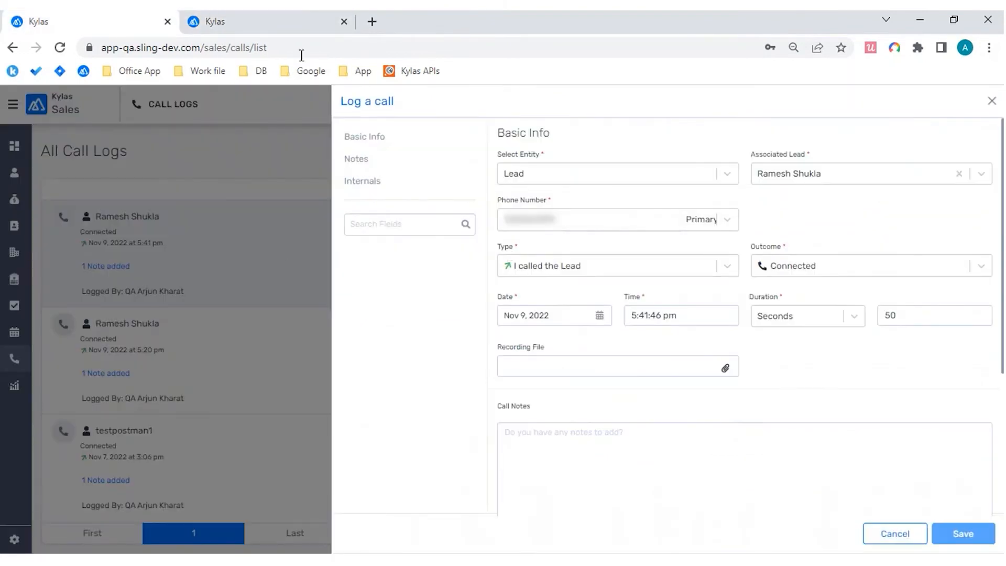
Step: Open the call type field in the Call Form Fields list, set its display name to "Phone Entry Type", and save it
{"action": "left_click", "coordinate": [288, 31]}
{"action": "left_click", "coordinate": [291, 260]}
{"action": "left_click", "coordinate": [240, 212]}
{"action": "key", "text": "BackSpace"}
{"action": "key", "text": "BackSpace"}
{"action": "key", "text": "BackSpace"}
{"action": "key", "text": "BackSpace"}
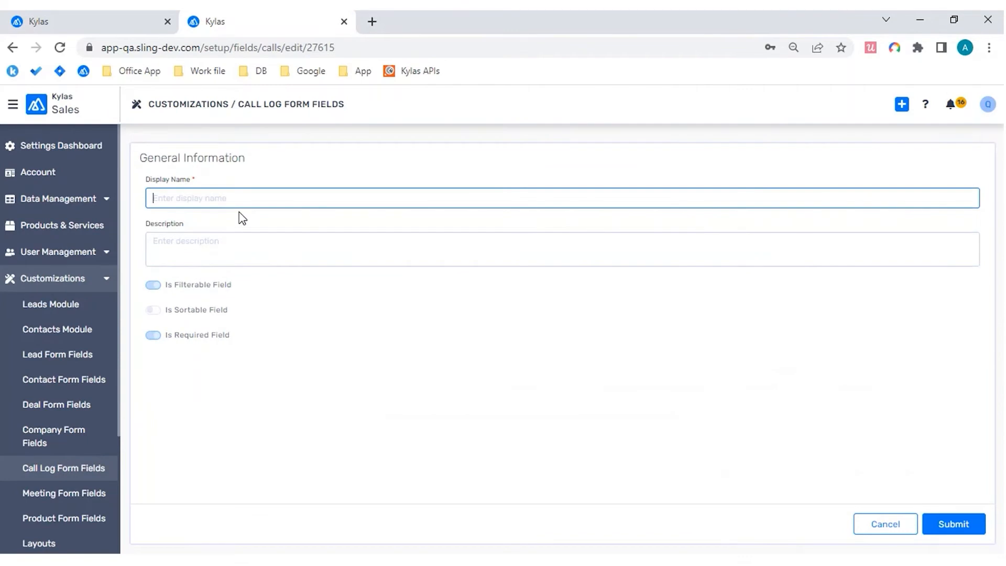
{"action": "type", "text": "Phone En"}
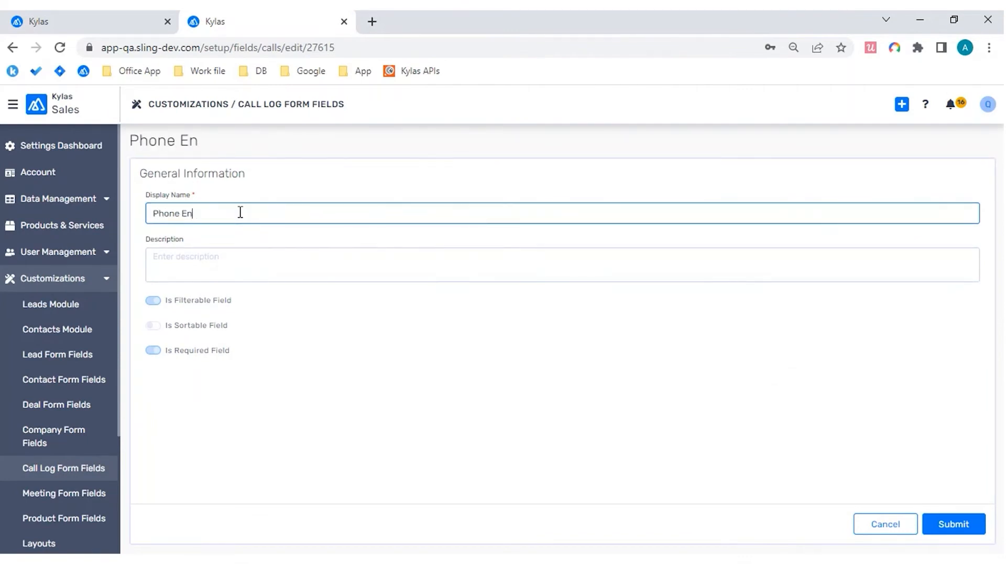
{"action": "type", "text": "try Type"}
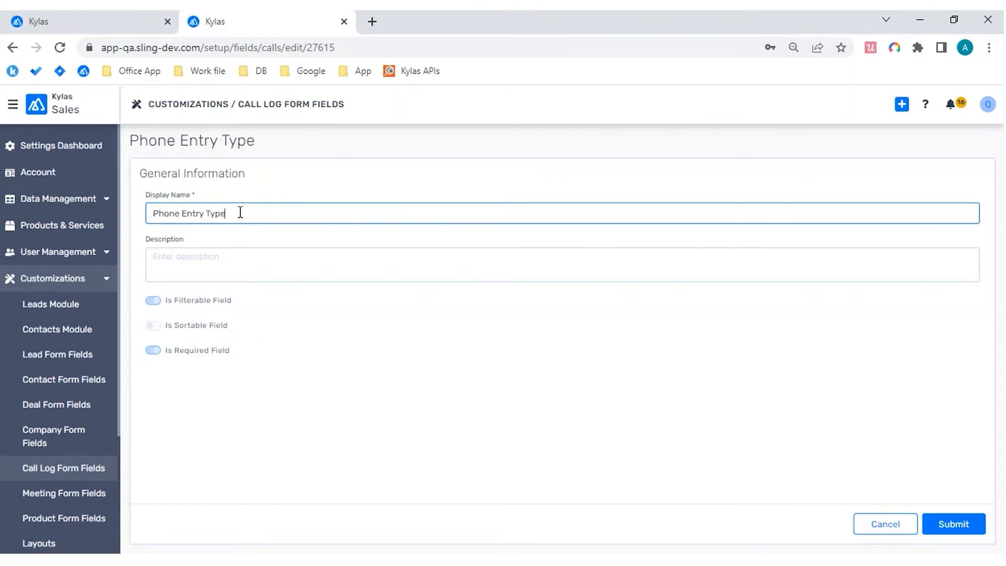
{"action": "left_click", "coordinate": [956, 523]}
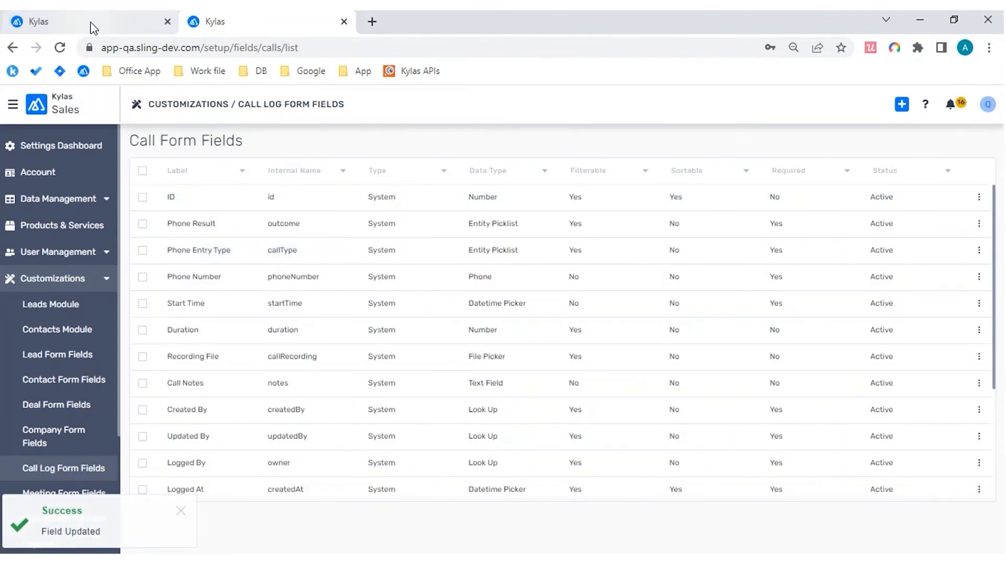
Step: Review the field labels on the open call log form and set the Duration field's display name to "Call Duration"
{"action": "left_click", "coordinate": [91, 27]}
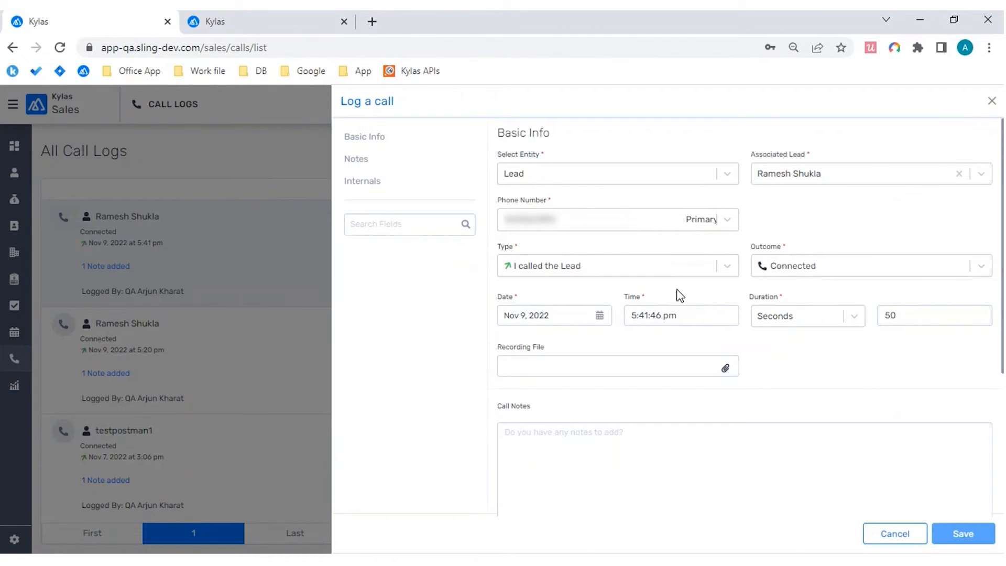
{"action": "scroll", "coordinate": [675, 292], "scroll_direction": "down", "scroll_amount": 1}
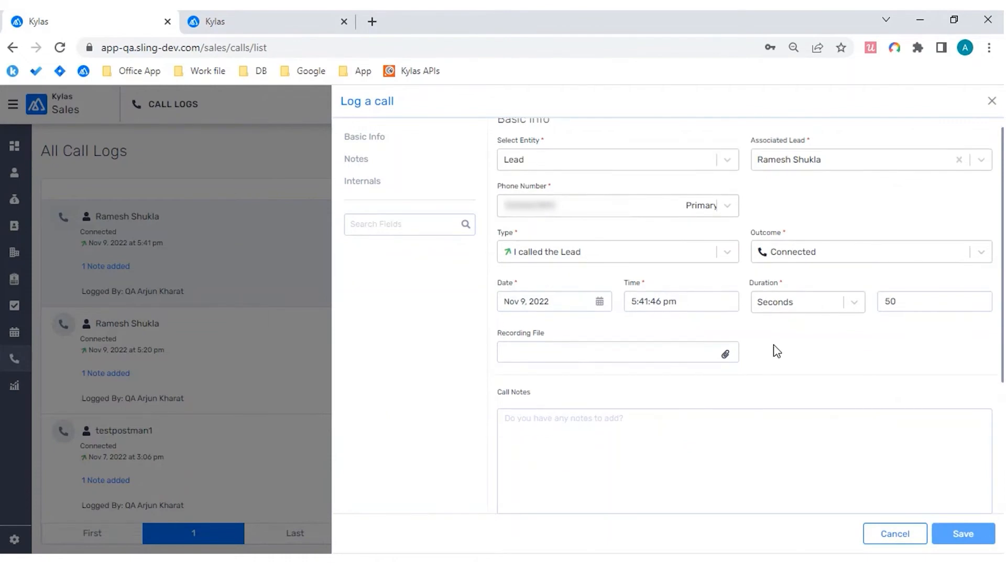
{"action": "key", "text": "ctrl+Tab"}
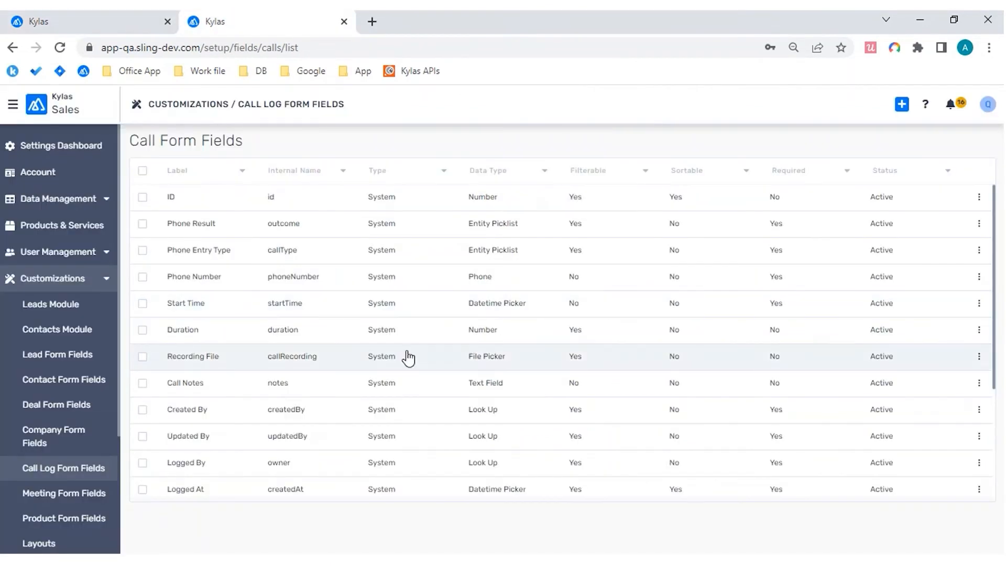
{"action": "left_click", "coordinate": [294, 330]}
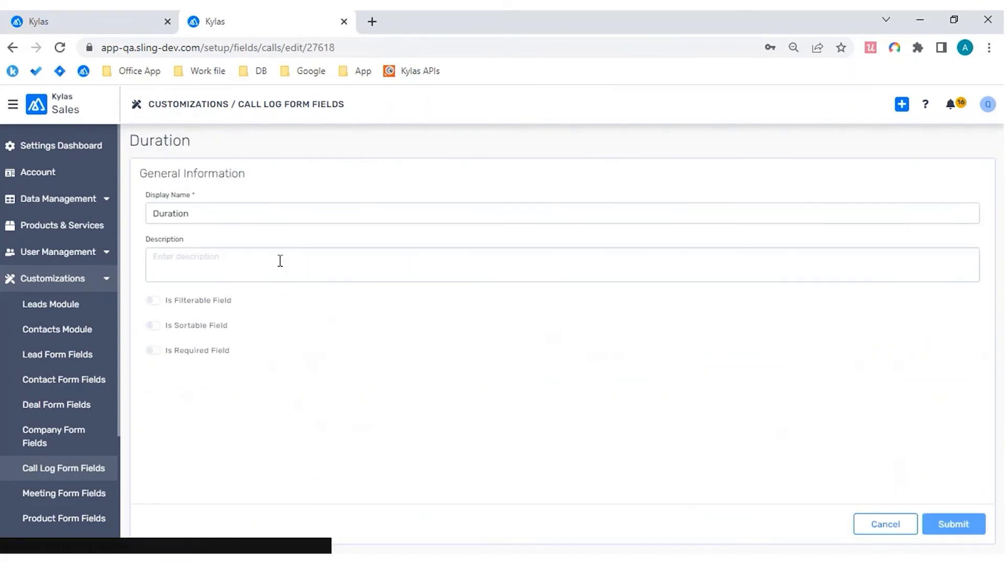
{"action": "double_click", "coordinate": [270, 206]}
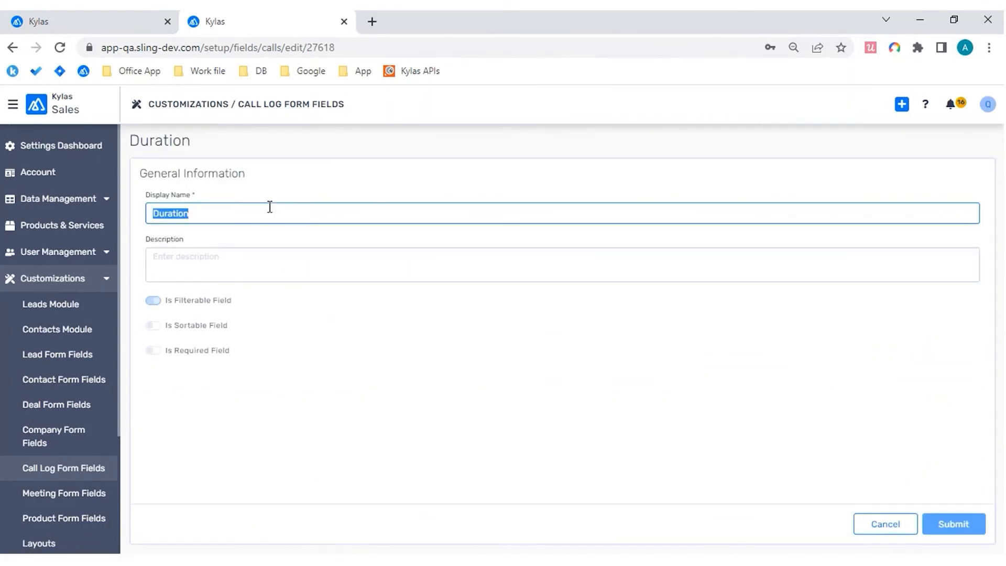
{"action": "type", "text": "Call Duration"}
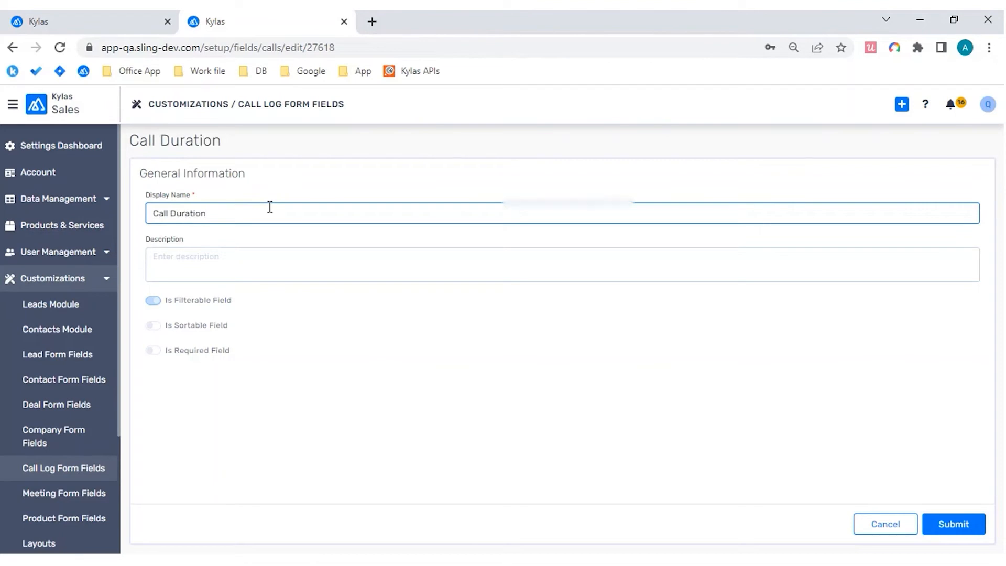
Step: Recheck the labels on the call log form and save the renamed duration field
{"action": "left_click", "coordinate": [118, 18]}
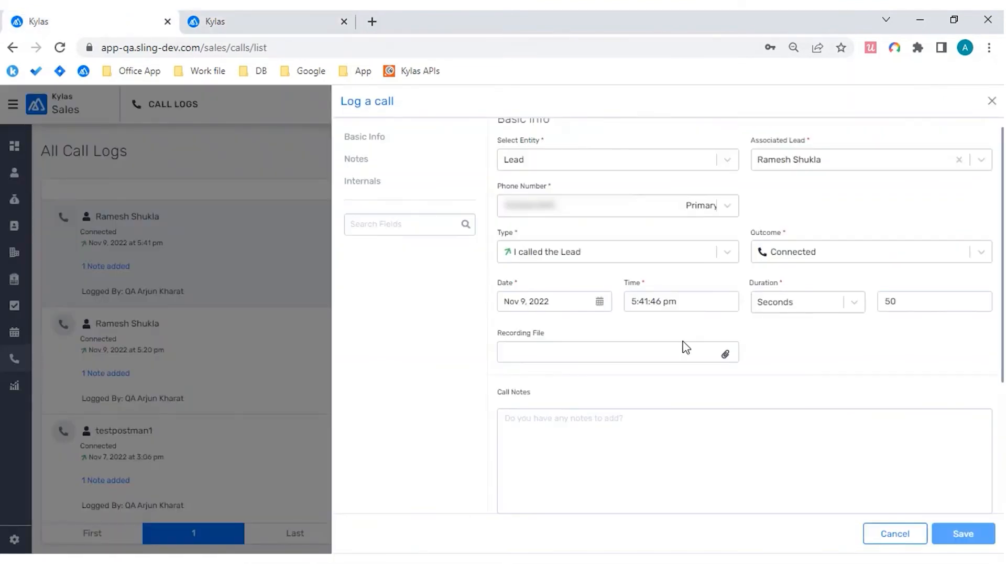
{"action": "scroll", "coordinate": [686, 347], "scroll_direction": "up", "scroll_amount": 1}
{"action": "scroll", "coordinate": [686, 347], "scroll_direction": "down", "scroll_amount": 1}
{"action": "scroll", "coordinate": [685, 347], "scroll_direction": "down", "scroll_amount": 1}
{"action": "scroll", "coordinate": [684, 348], "scroll_direction": "up", "scroll_amount": 2}
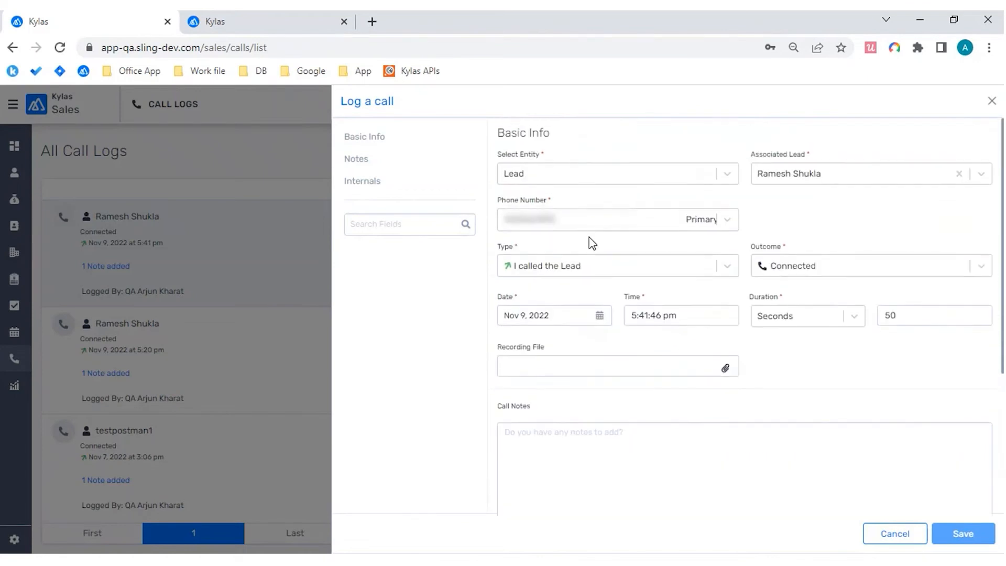
{"action": "left_click", "coordinate": [270, 22]}
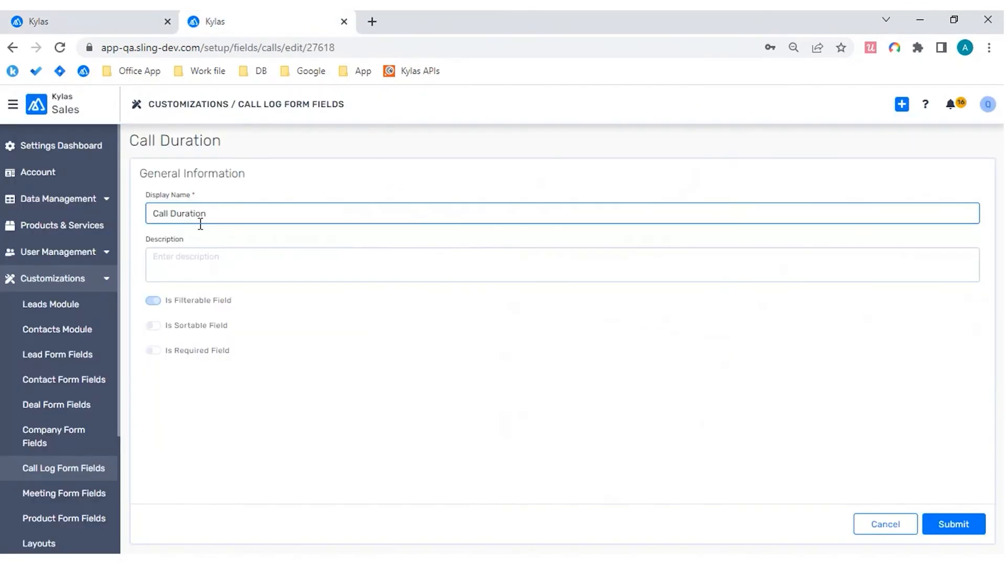
{"action": "left_click", "coordinate": [949, 535]}
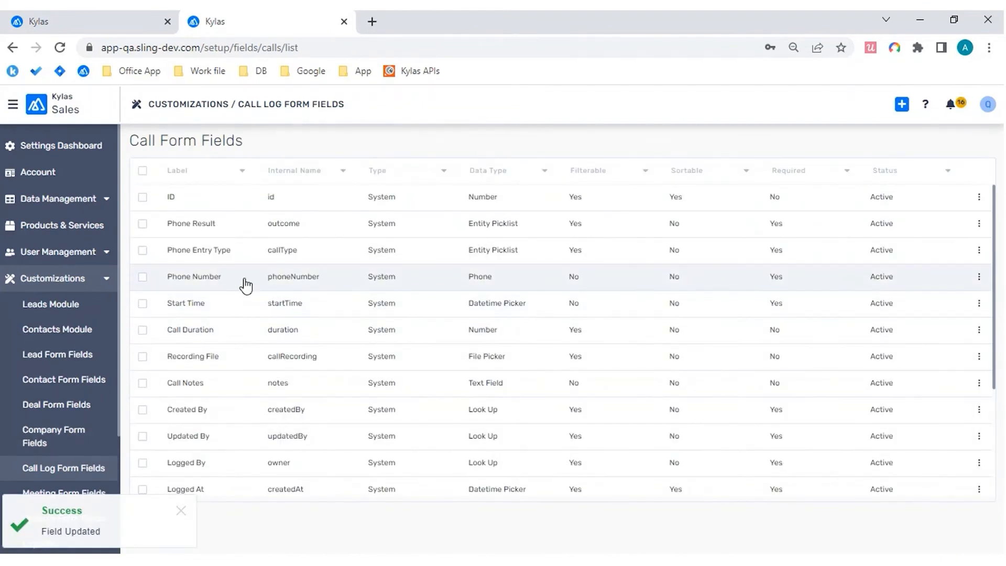
Step: Rename the Phone Number field "Called in Number" and save it
{"action": "left_click", "coordinate": [246, 286]}
{"action": "left_click_drag", "start_coordinate": [281, 215], "coordinate": [155, 216]}
{"action": "type", "text": "Call"}
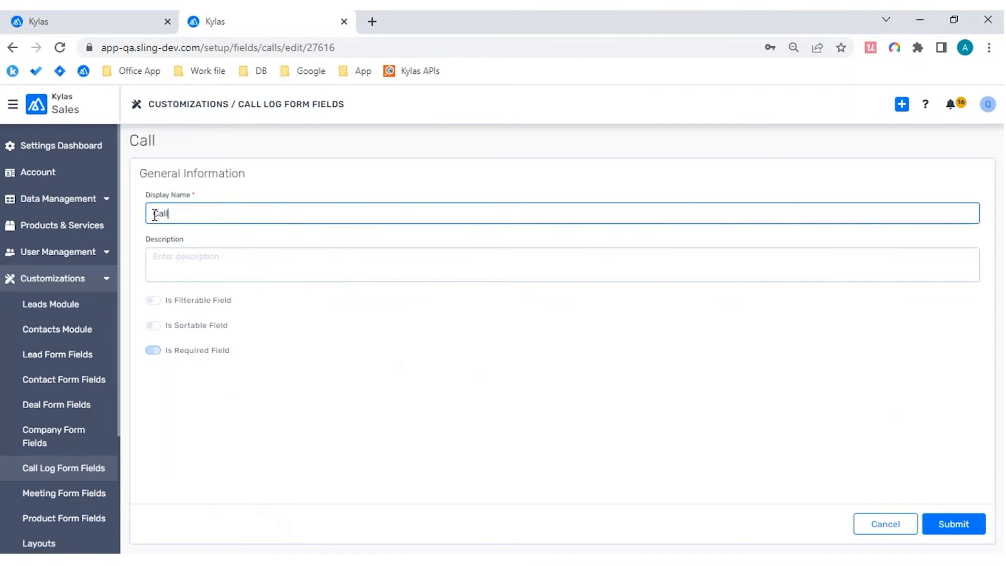
{"action": "type", "text": "ed in Number"}
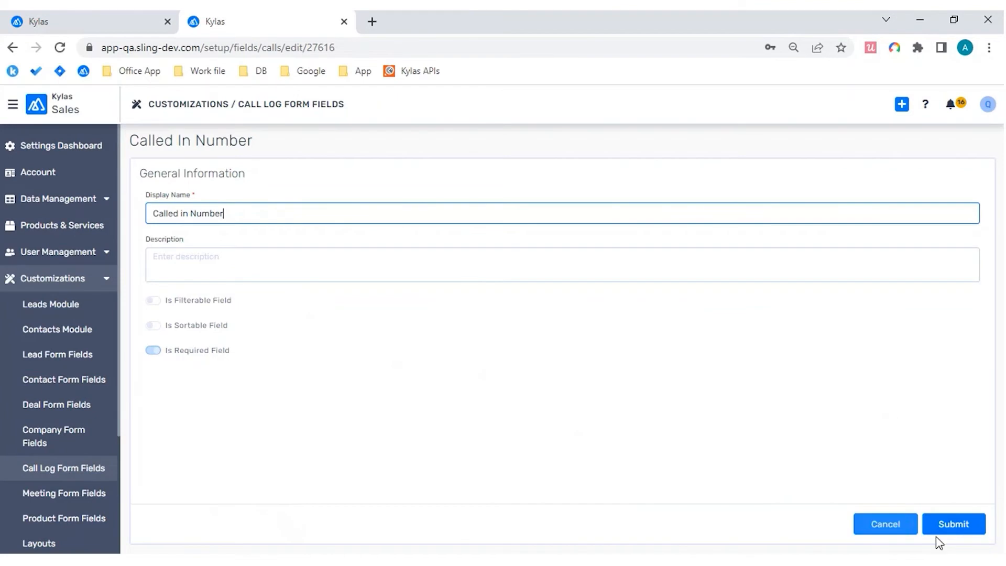
{"action": "left_click", "coordinate": [953, 524]}
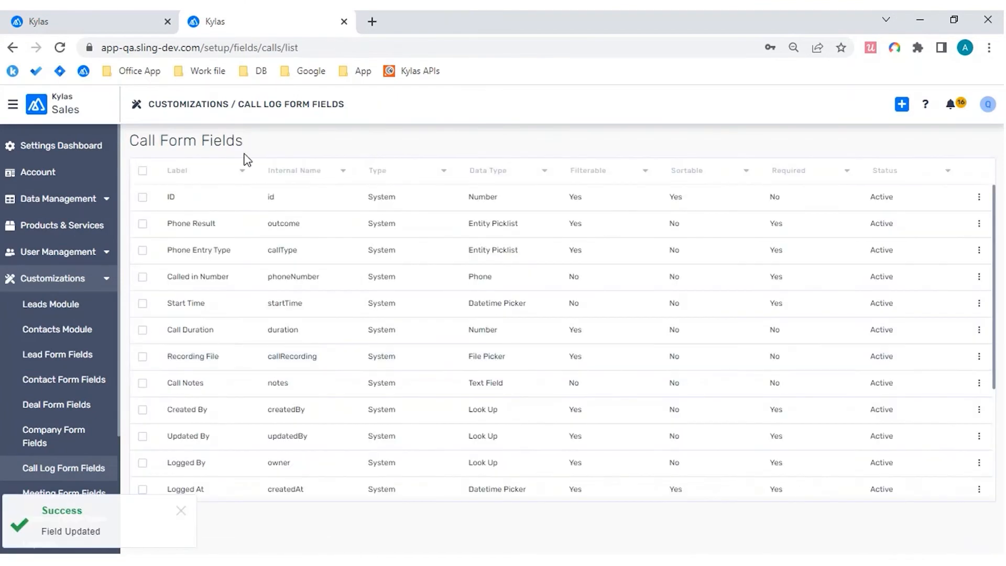
Step: Return to the call logs browser tab, close the call edit form, and reload the page
{"action": "left_click", "coordinate": [68, 25]}
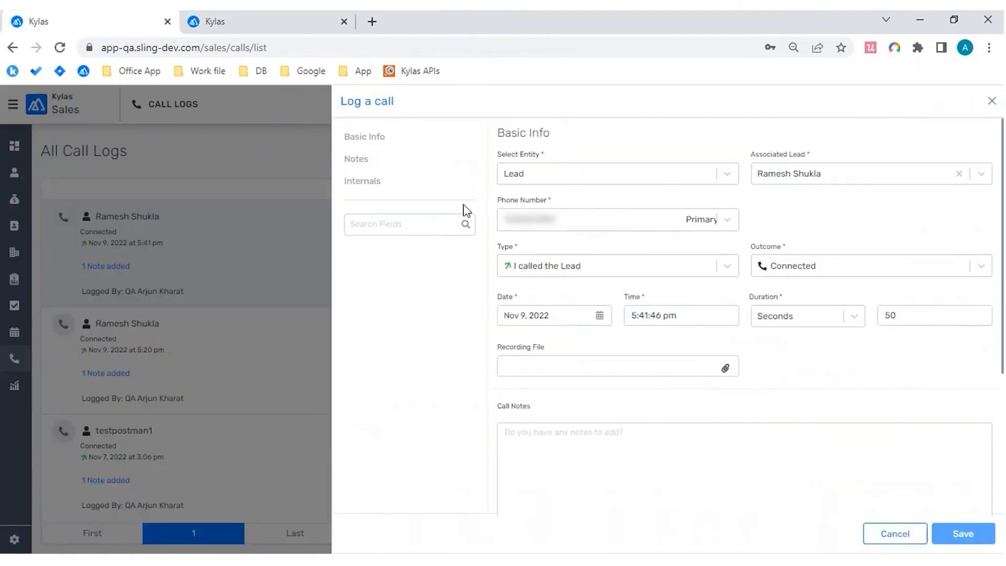
{"action": "left_click", "coordinate": [992, 101]}
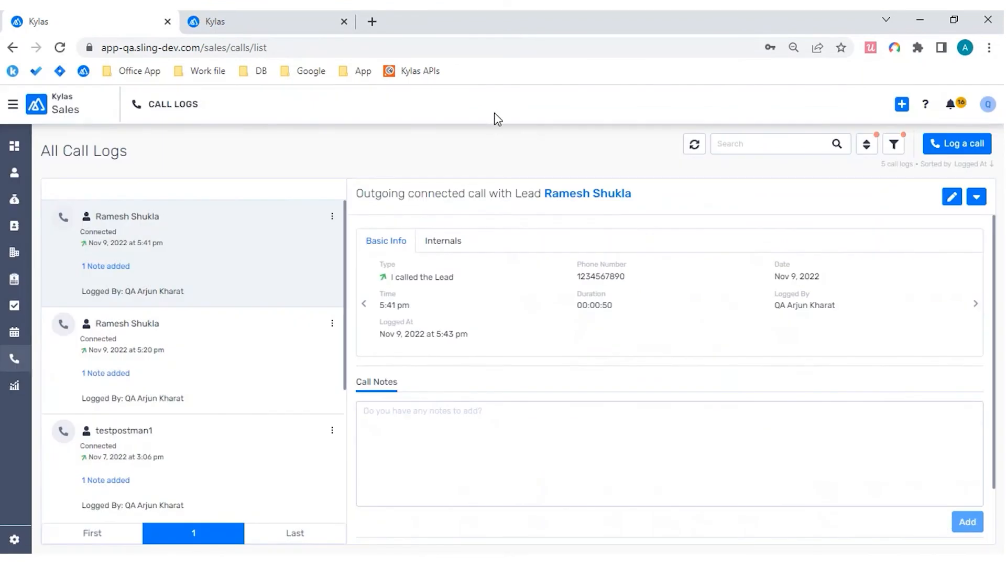
{"action": "key", "text": "F5"}
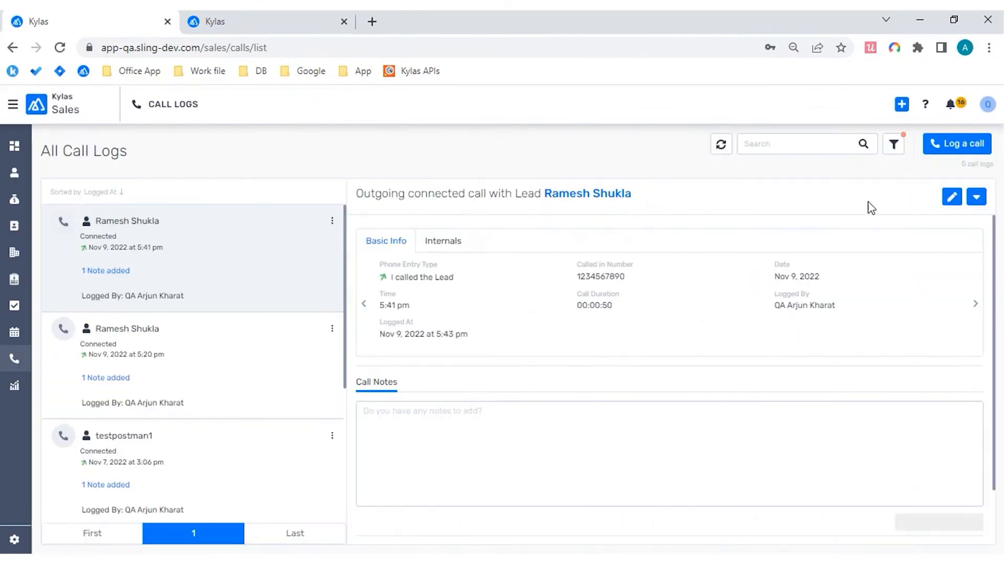
Step: Open a new call log form and compare its field labels with the Call Form Fields list in the other browser tab
{"action": "left_click", "coordinate": [963, 143]}
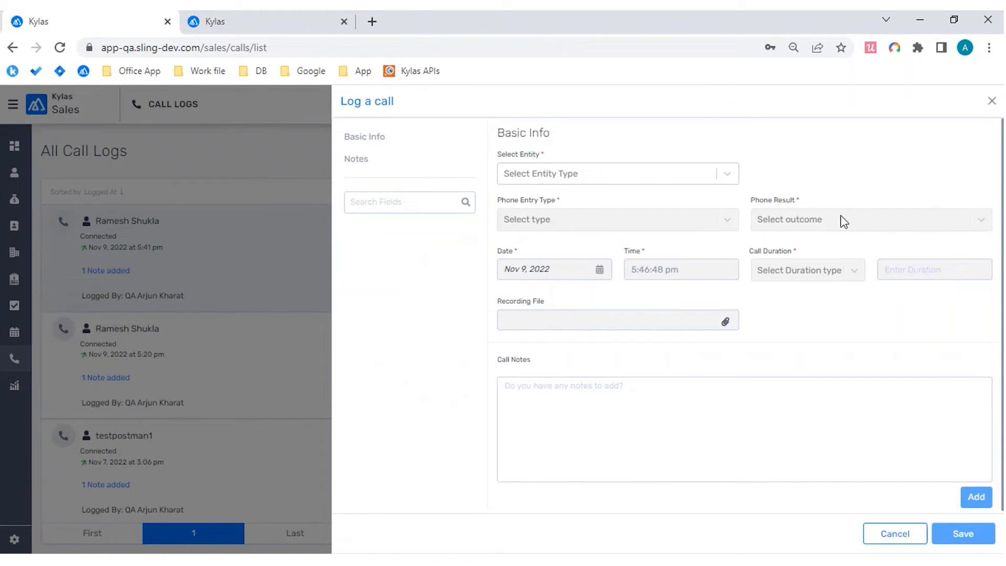
{"action": "left_click_drag", "start_coordinate": [750, 201], "coordinate": [803, 203]}
{"action": "left_click", "coordinate": [803, 205]}
{"action": "key", "text": "ctrl+Tab"}
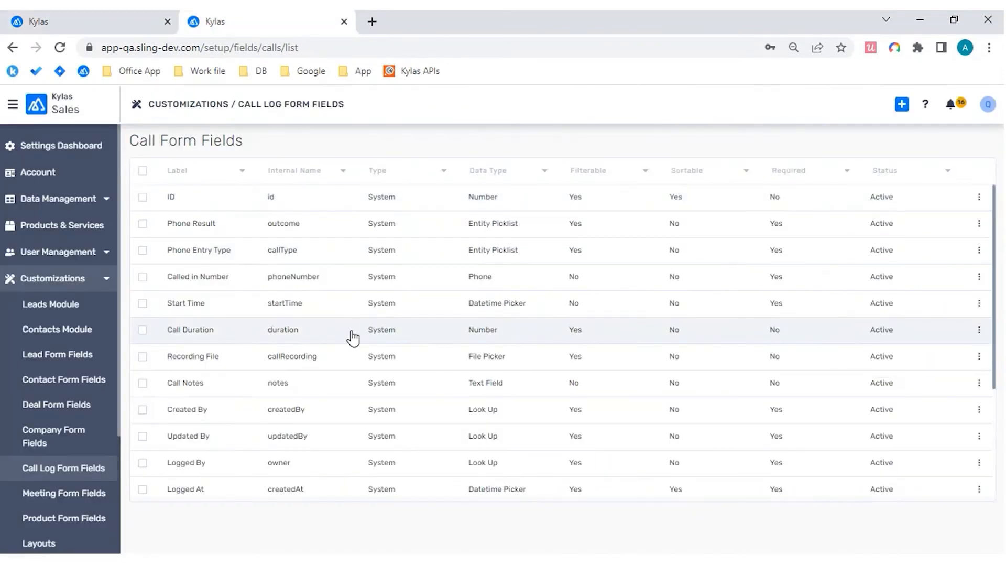
{"action": "key", "text": "ctrl+shift+Tab"}
Step: Set the new call's entity to Lead and choose the same lead as in the previously saved call
{"action": "left_click", "coordinate": [724, 178]}
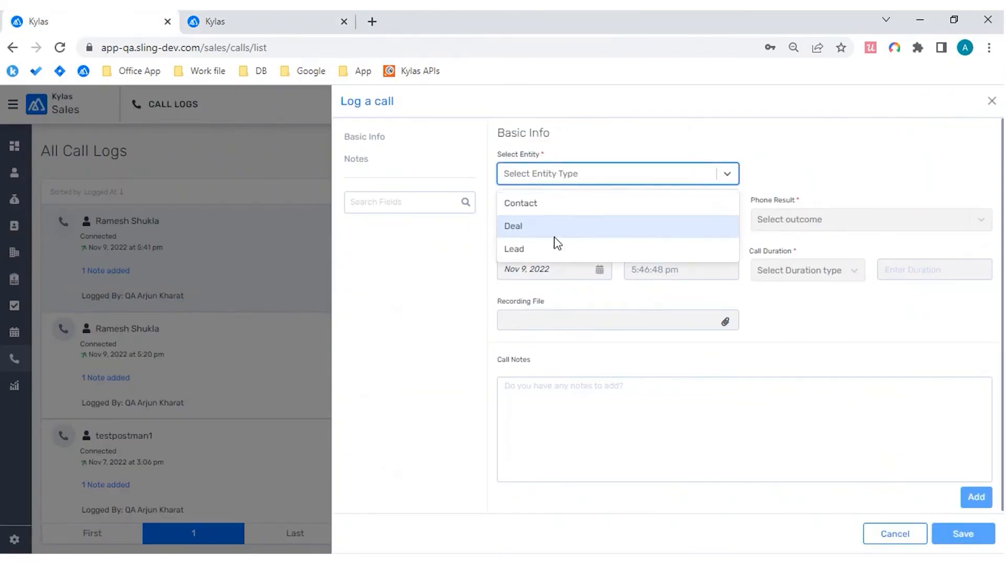
{"action": "left_click", "coordinate": [545, 253]}
{"action": "left_click", "coordinate": [839, 177]}
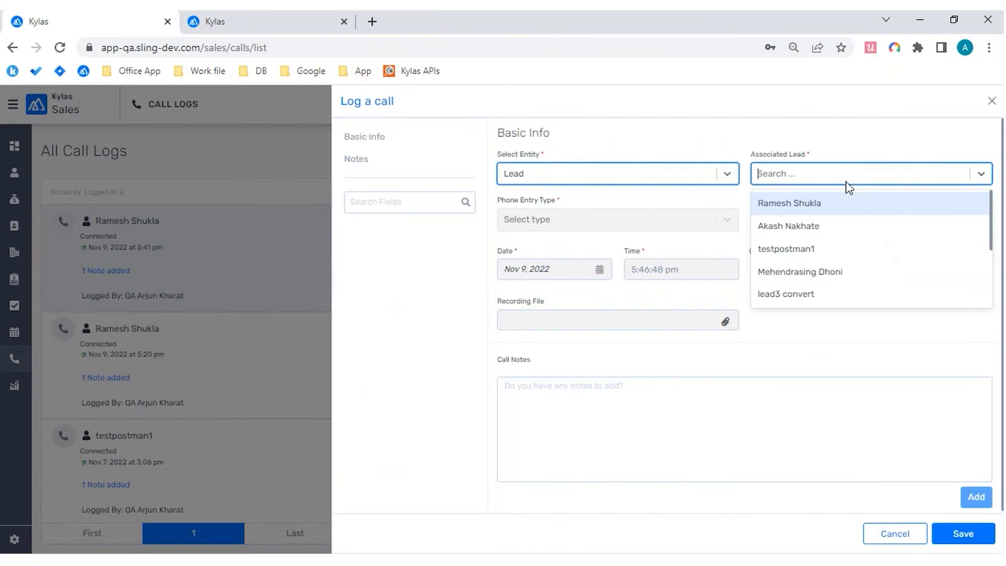
{"action": "left_click", "coordinate": [822, 204]}
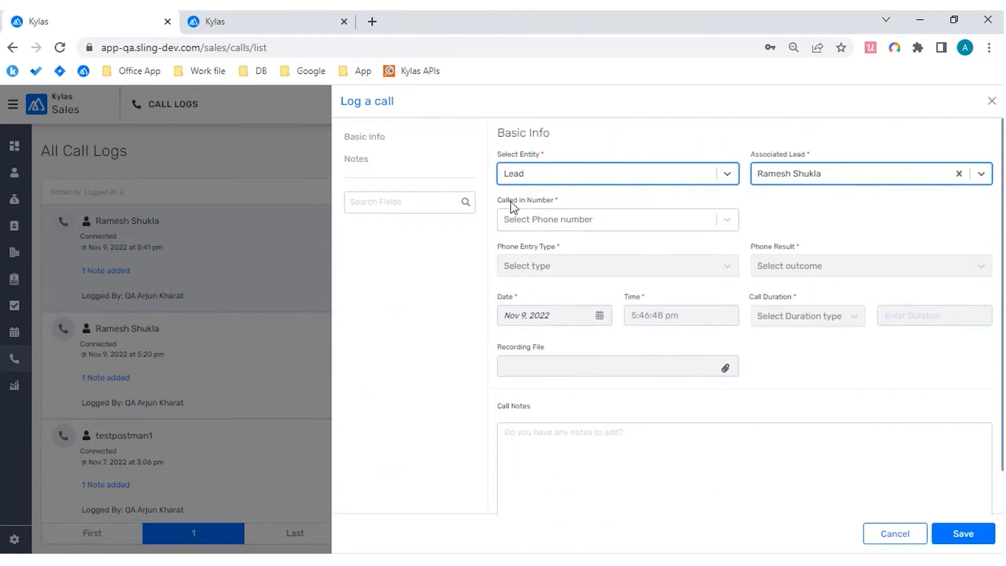
{"action": "left_click_drag", "start_coordinate": [498, 202], "coordinate": [568, 206]}
{"action": "left_click", "coordinate": [568, 206]}
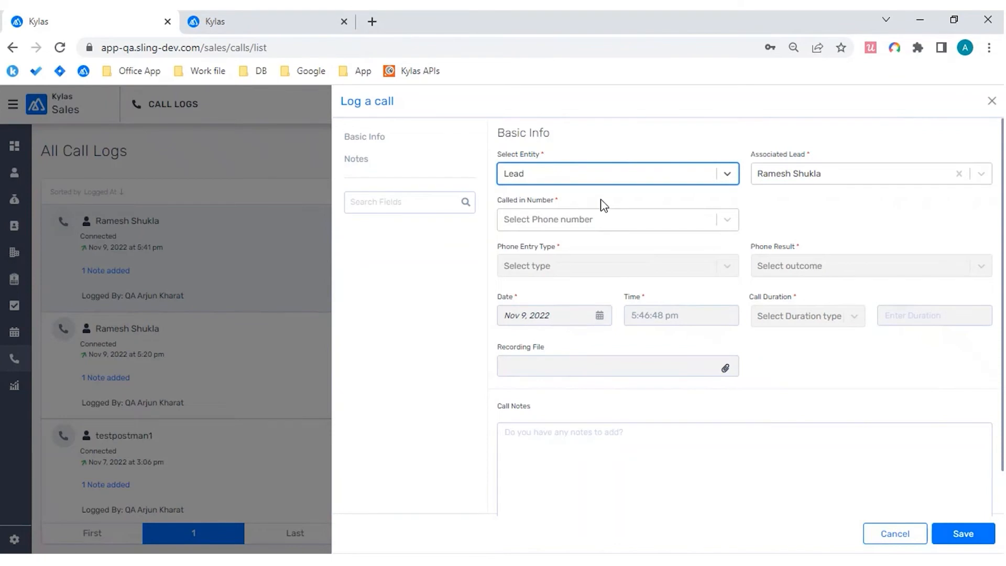
Step: Set Called in Number to the lead's primary phone number and Phone Entry Type to "I called the Lead"
{"action": "key", "text": "ctrl+plus"}
{"action": "key", "text": "ctrl+plus"}
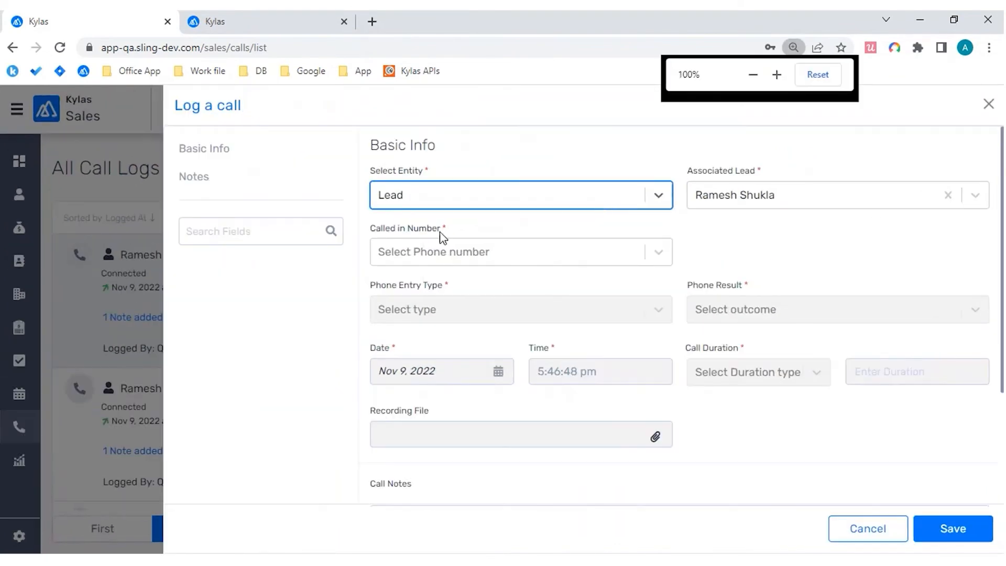
{"action": "left_click", "coordinate": [651, 253]}
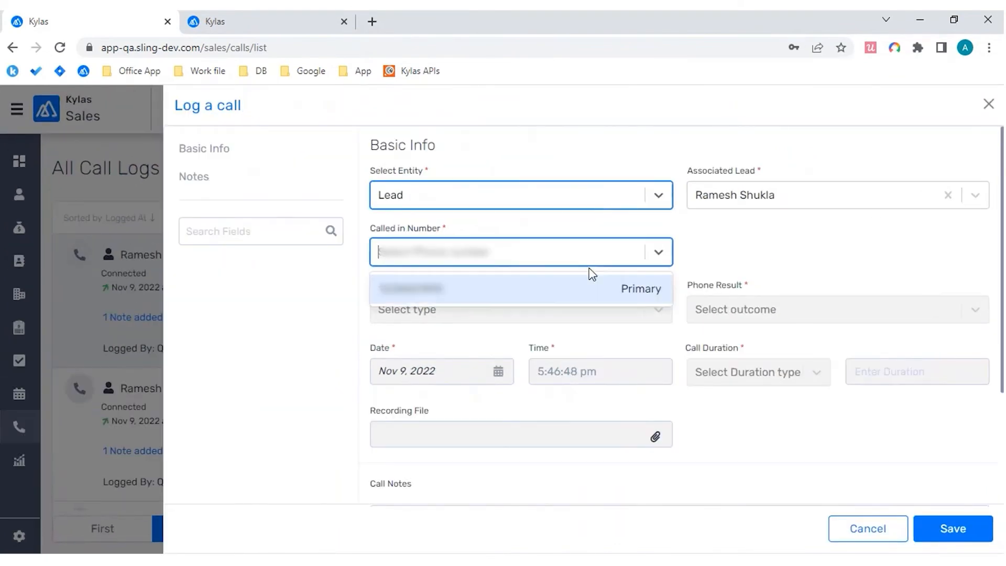
{"action": "left_click", "coordinate": [523, 290]}
{"action": "scroll", "coordinate": [794, 249], "scroll_direction": "down", "scroll_amount": 1}
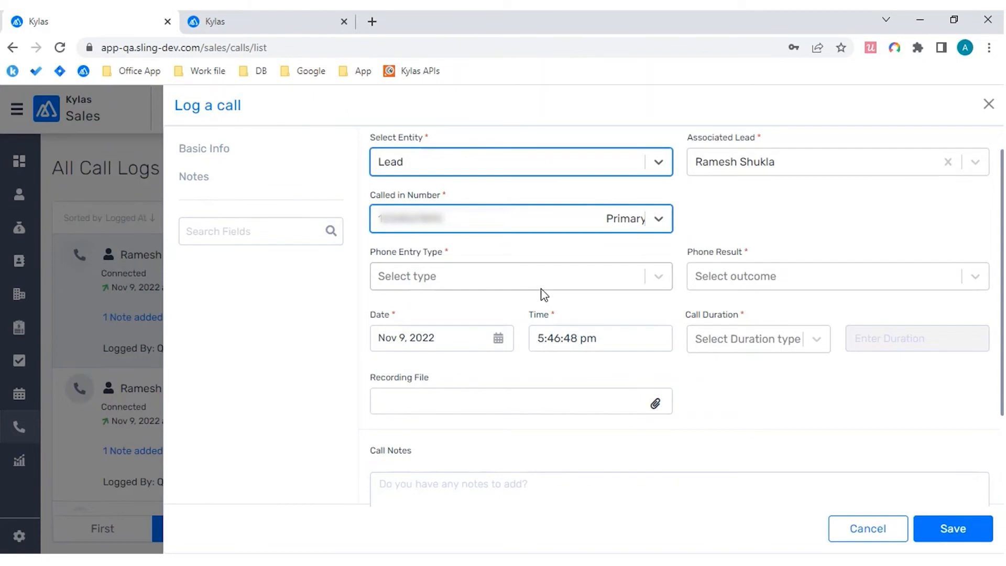
{"action": "left_click", "coordinate": [655, 285]}
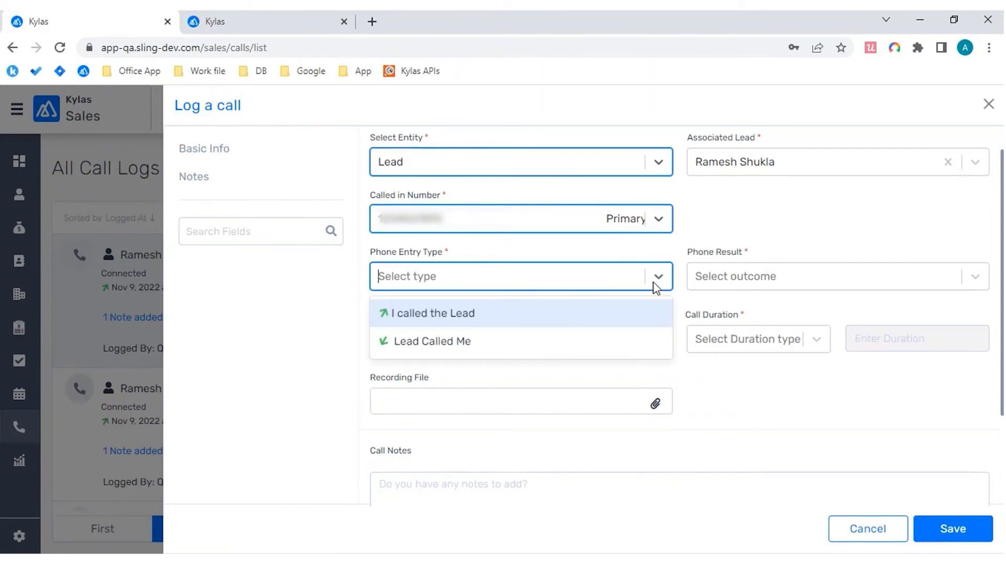
{"action": "left_click", "coordinate": [493, 321]}
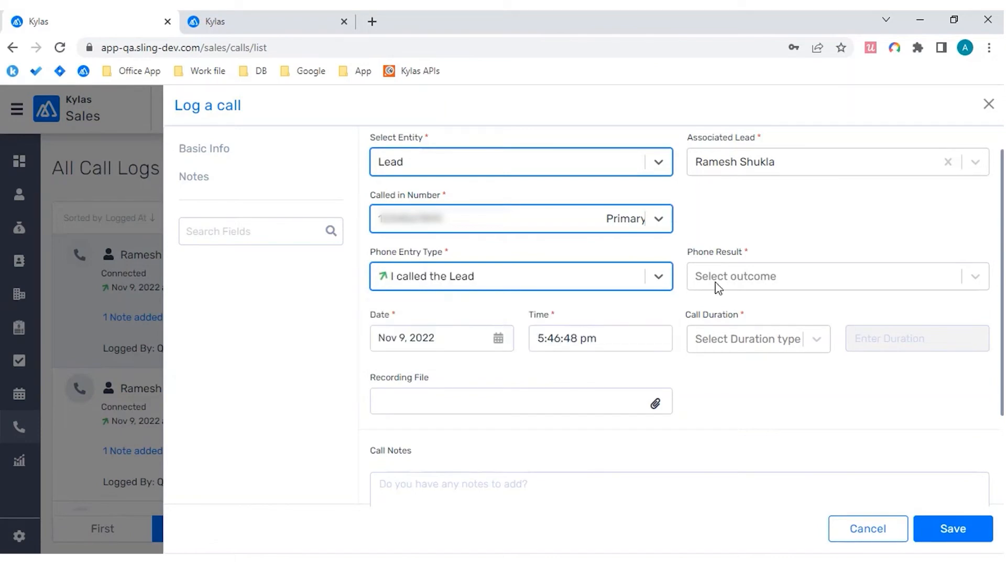
Step: Set the new call's Phone Result to Connected and its Call Duration to 45 seconds
{"action": "left_click", "coordinate": [777, 277]}
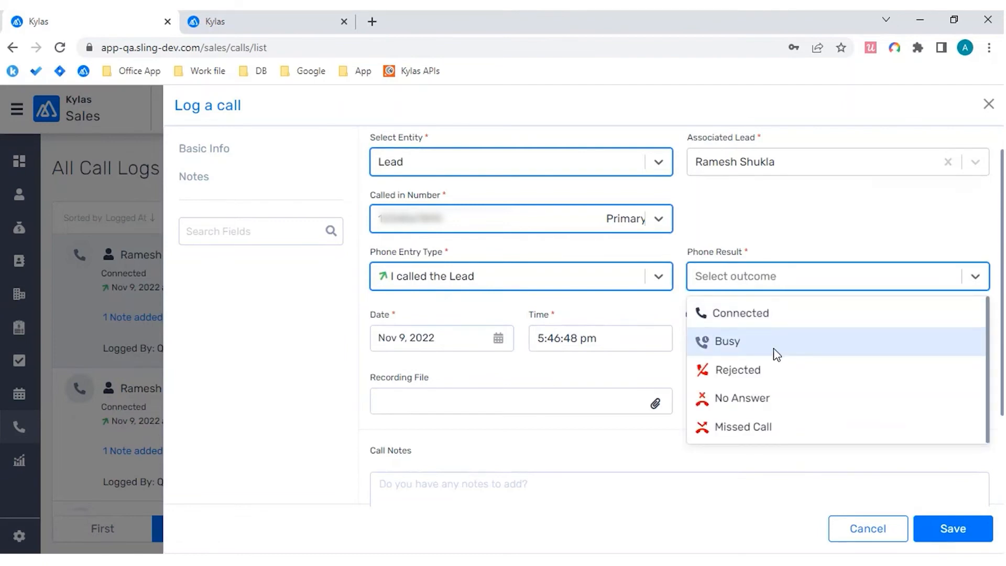
{"action": "left_click", "coordinate": [785, 312]}
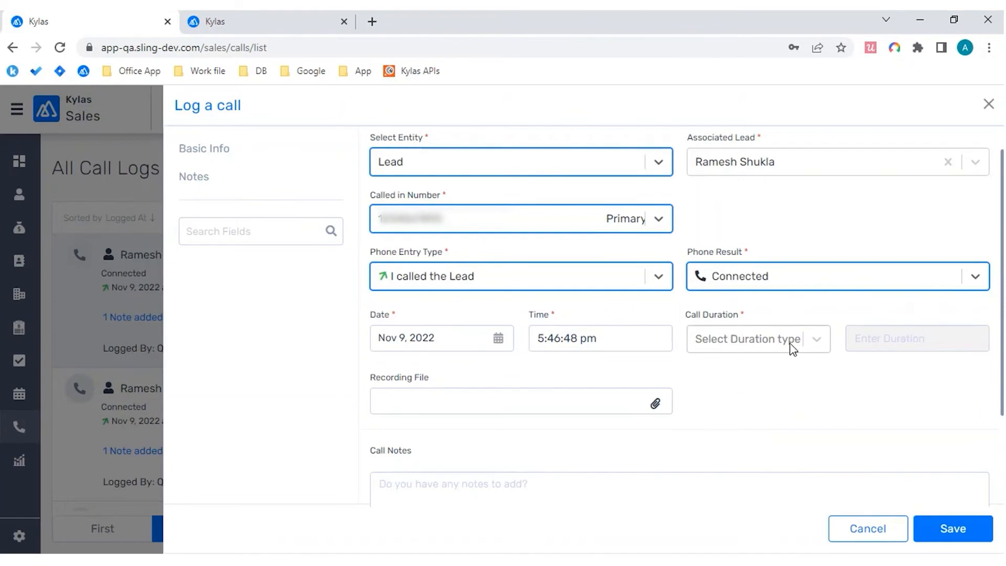
{"action": "left_click_drag", "start_coordinate": [690, 316], "coordinate": [744, 314]}
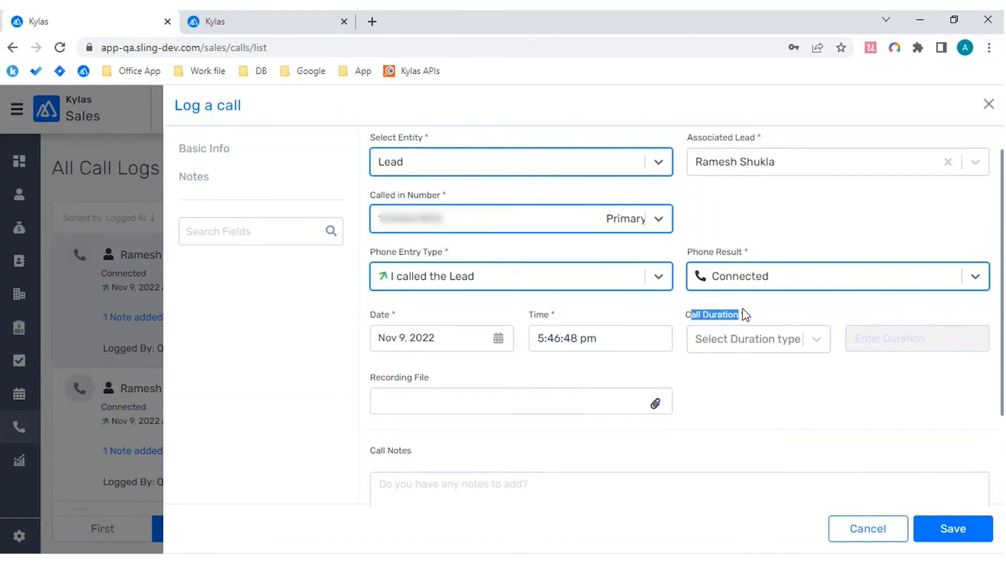
{"action": "left_click", "coordinate": [748, 338]}
{"action": "left_click", "coordinate": [733, 375]}
{"action": "left_click", "coordinate": [915, 326]}
{"action": "type", "text": "45"}
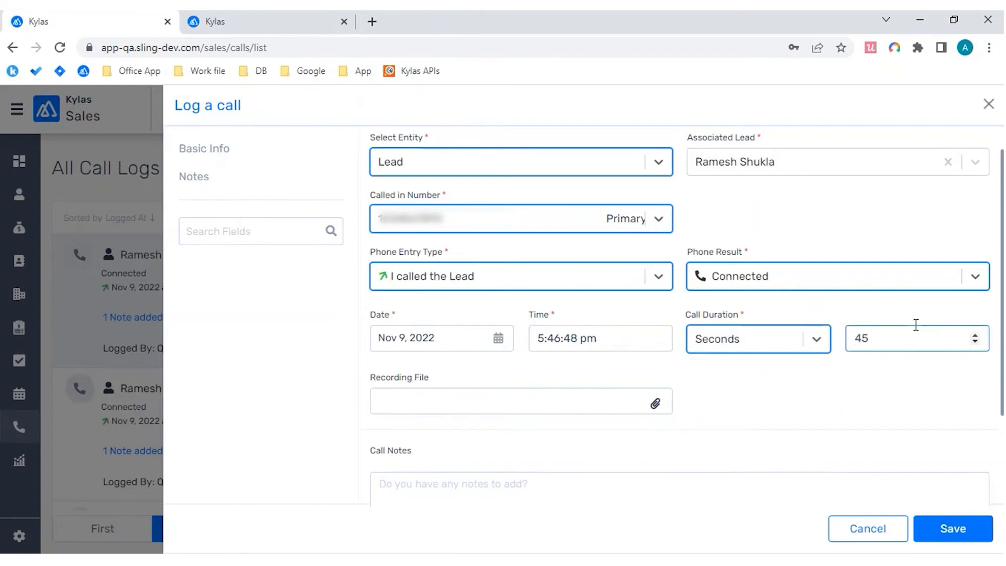
Step: Reduce the page zoom and save the new call log
{"action": "scroll", "coordinate": [916, 327], "scroll_direction": "down", "scroll_amount": 7}
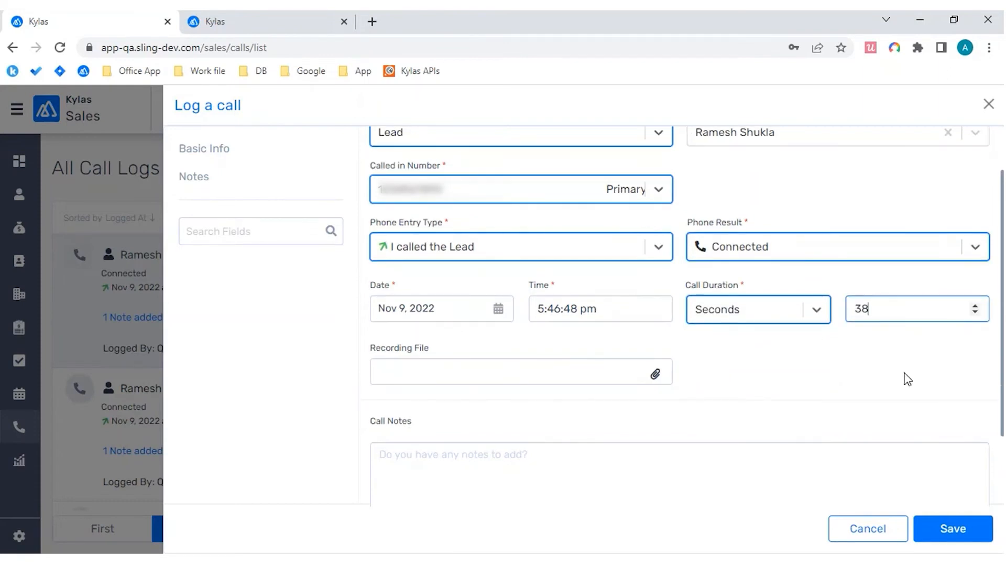
{"action": "key", "text": "ctrl+minus"}
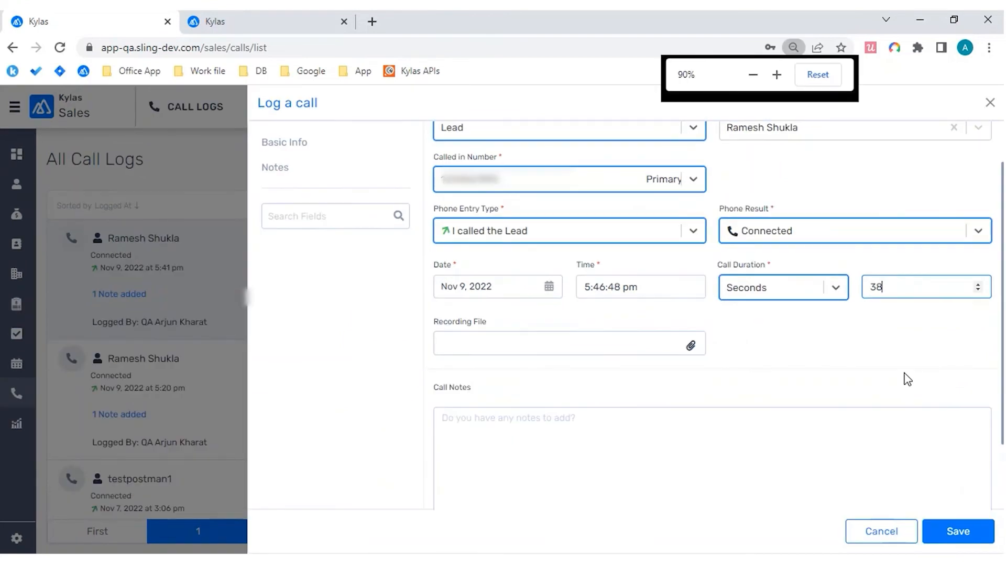
{"action": "key", "text": "ctrl+minus"}
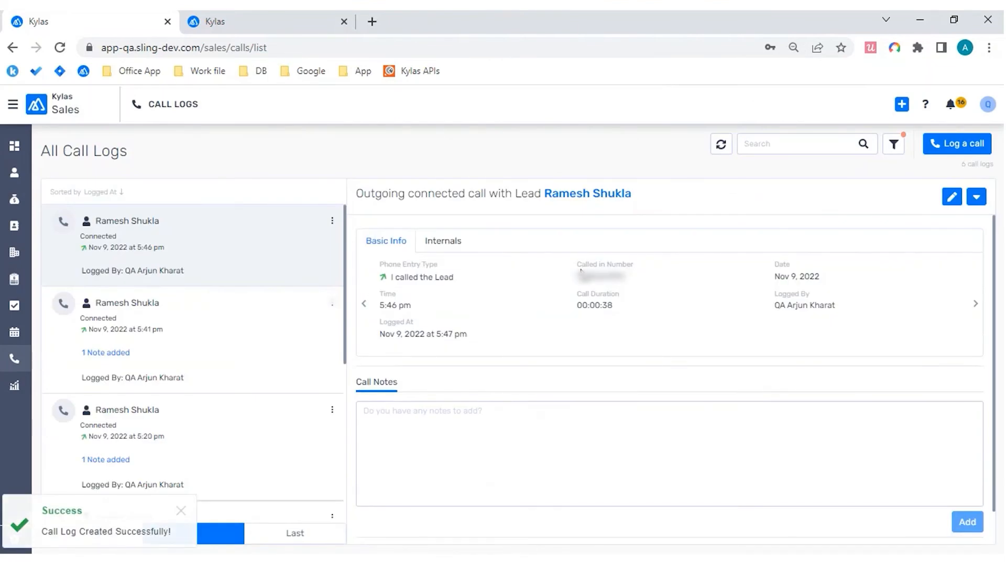
Step: Check the renamed Called in Number label in the new call log and in the two previous logs
{"action": "left_click_drag", "start_coordinate": [581, 265], "coordinate": [640, 265]}
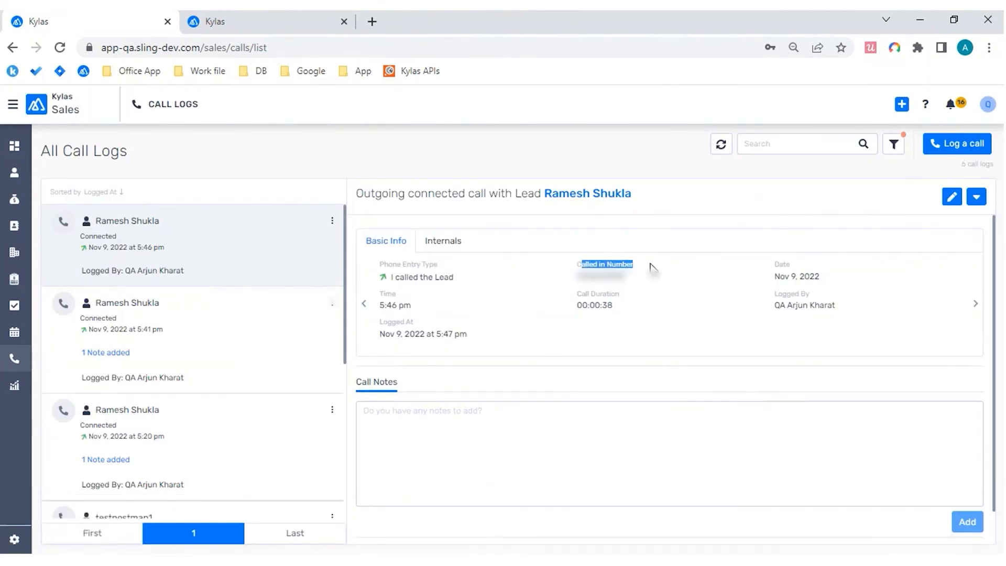
{"action": "left_click", "coordinate": [220, 330]}
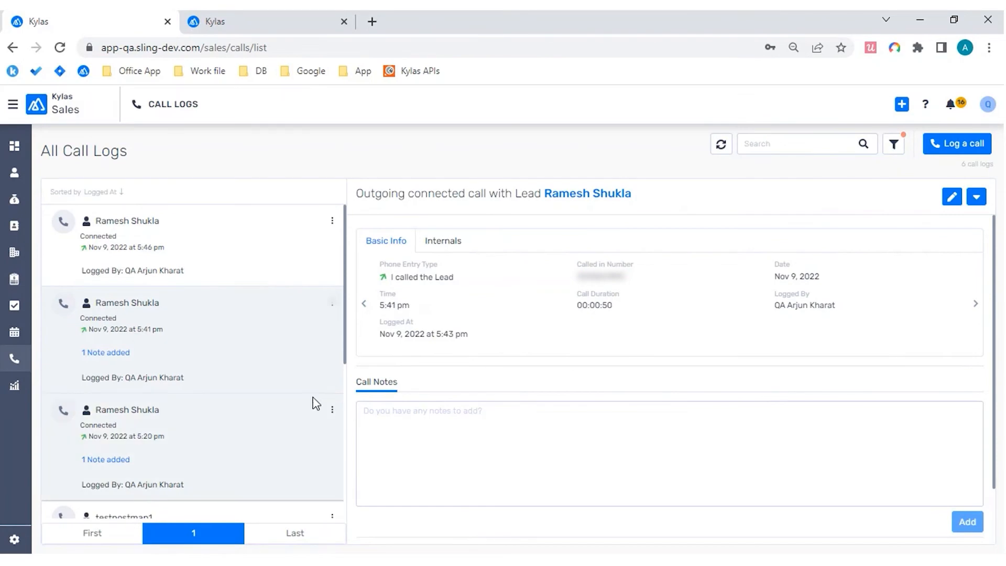
{"action": "left_click", "coordinate": [253, 422]}
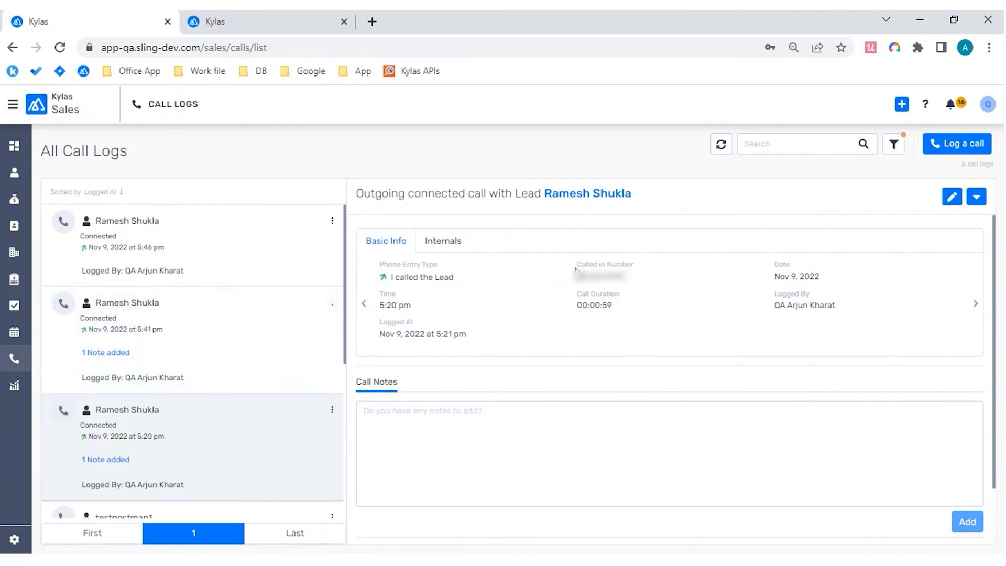
{"action": "left_click_drag", "start_coordinate": [575, 268], "coordinate": [644, 270]}
{"action": "left_click", "coordinate": [646, 270]}
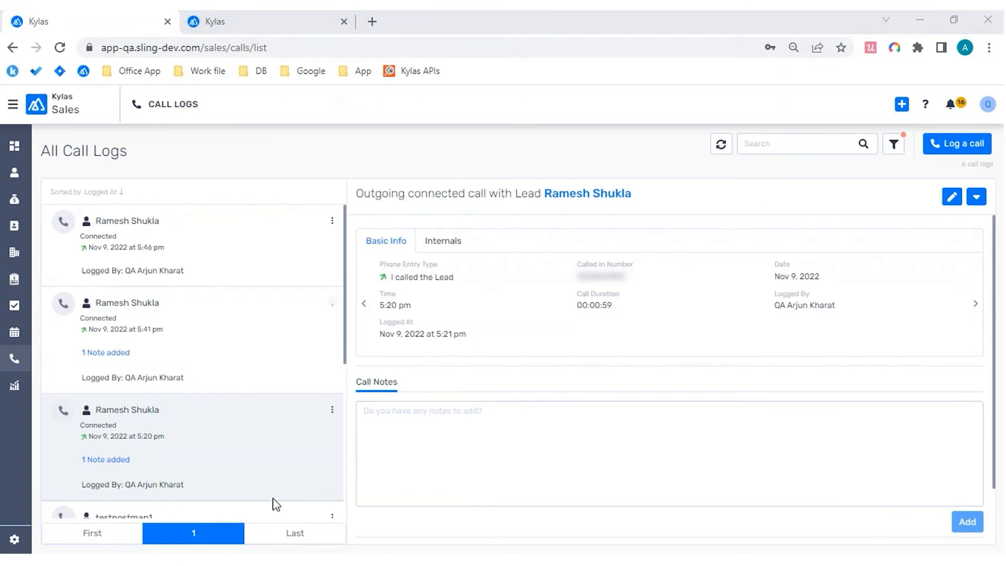
{"action": "left_click", "coordinate": [520, 368]}
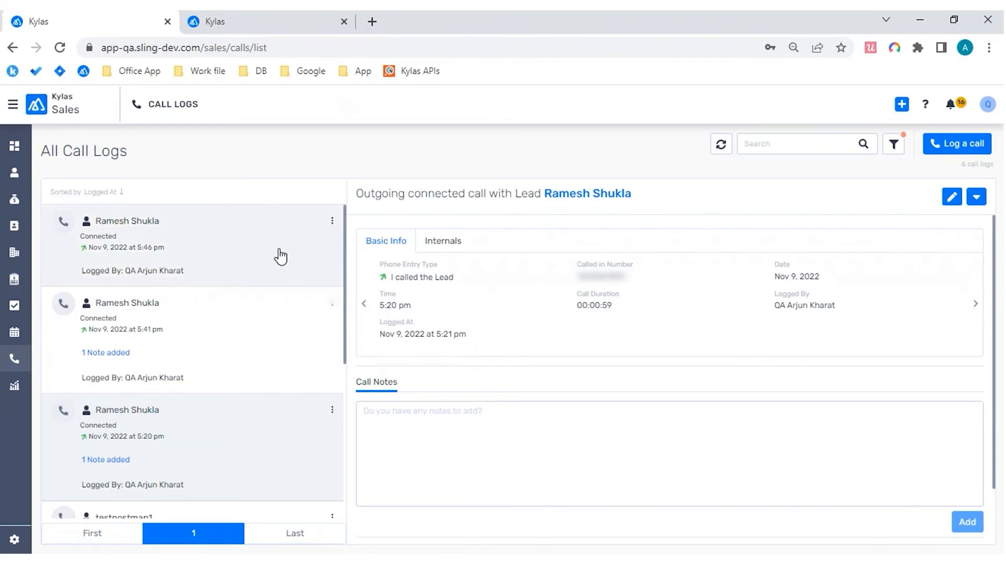
Step: Open Deal 1 from the deals list and bring up its edit form to examine the product section
{"action": "left_click", "coordinate": [14, 204]}
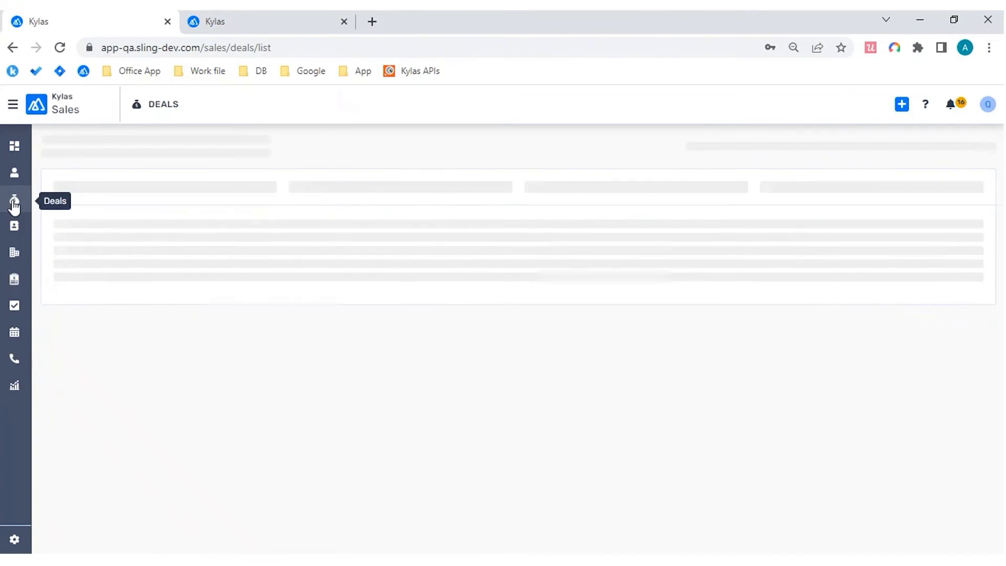
{"action": "left_click", "coordinate": [178, 230]}
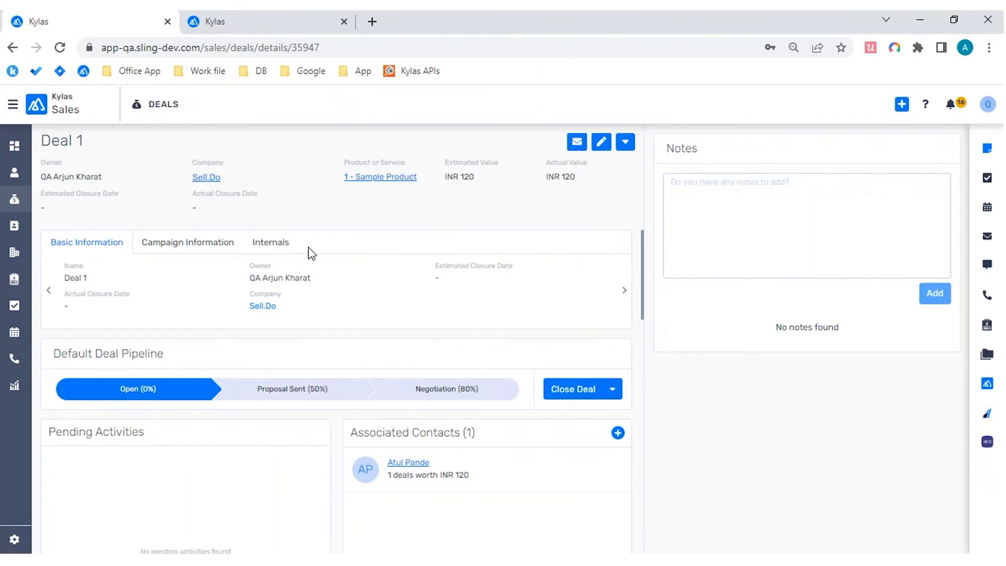
{"action": "left_click", "coordinate": [600, 151]}
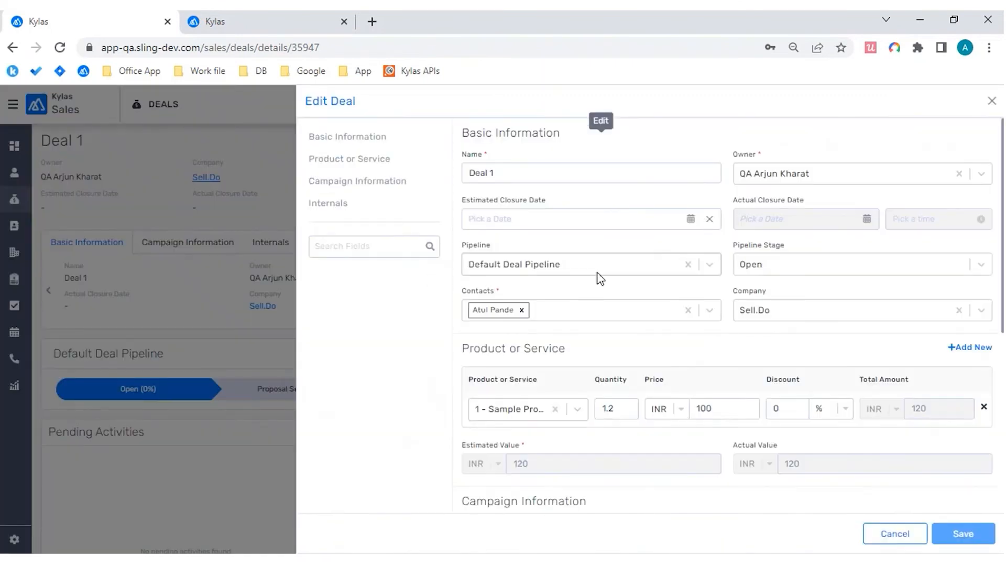
{"action": "scroll", "coordinate": [600, 278], "scroll_direction": "down", "scroll_amount": 1}
Step: Try whole quantities such as 1 and 3 for Deal 1's product, restore 1.2, and close the form without saving
{"action": "left_click", "coordinate": [617, 403]}
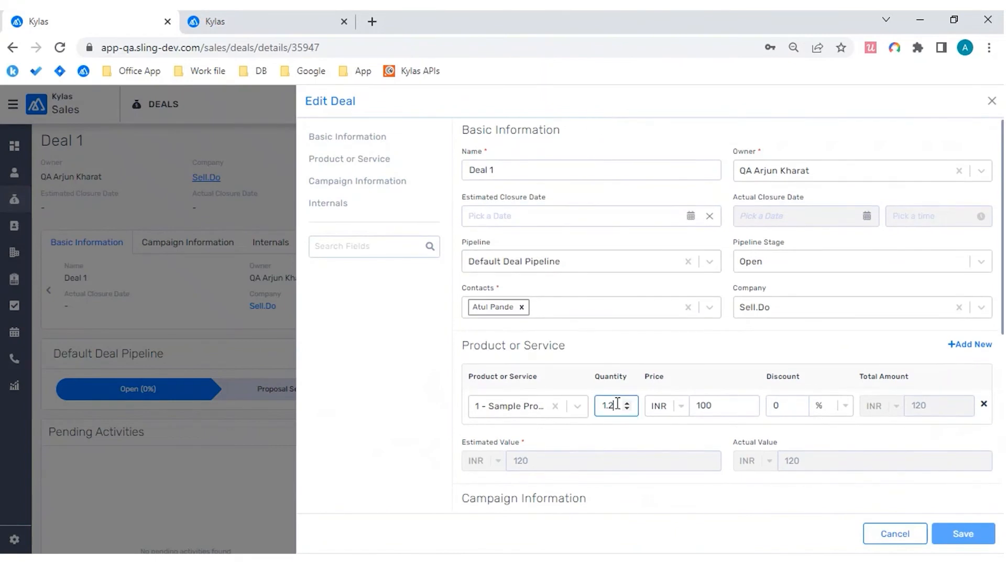
{"action": "key", "text": "BackSpace"}
{"action": "key", "text": "BackSpace"}
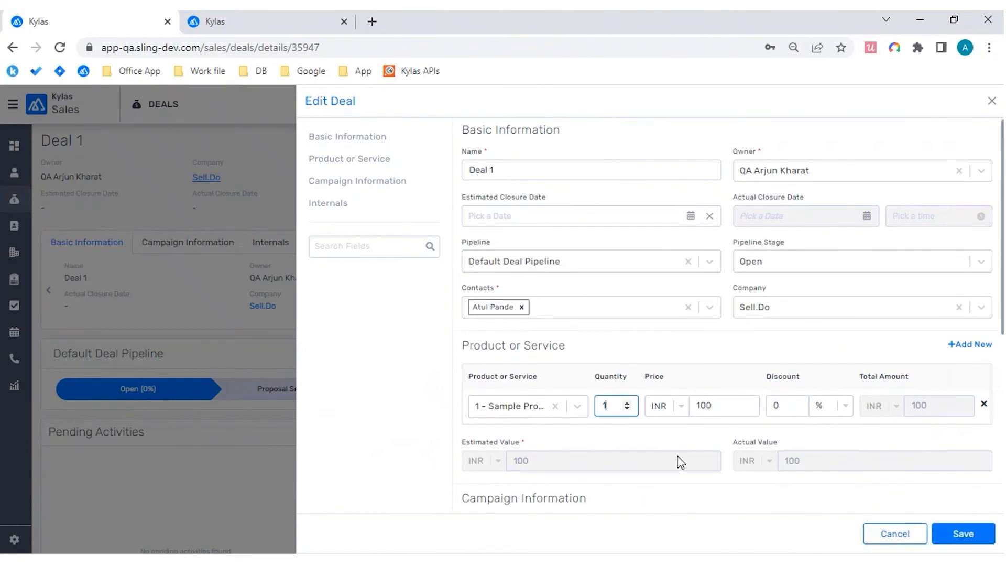
{"action": "left_click", "coordinate": [628, 409]}
{"action": "left_click", "coordinate": [628, 407]}
{"action": "left_click", "coordinate": [628, 403]}
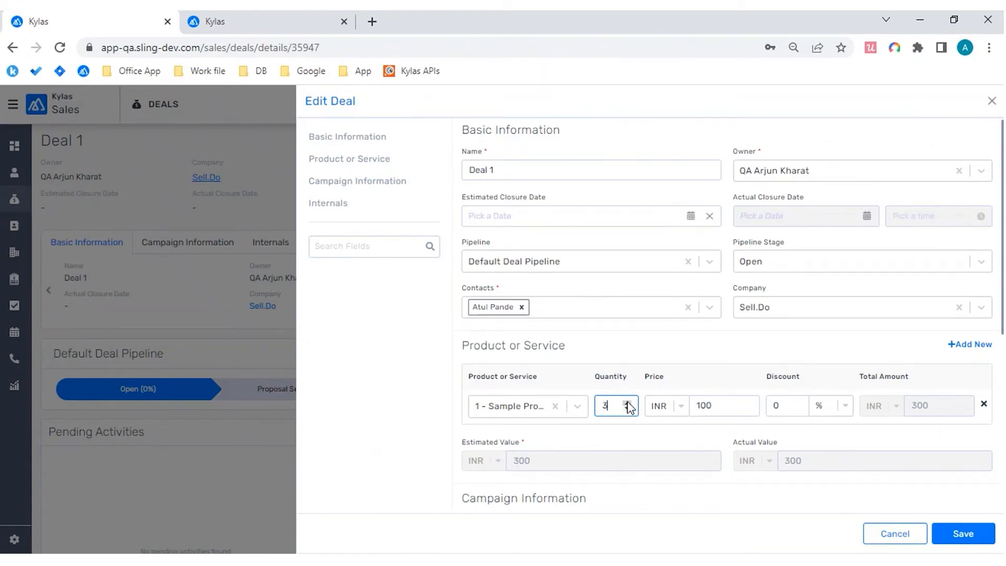
{"action": "left_click", "coordinate": [628, 403]}
{"action": "key", "text": "BackSpace"}
{"action": "type", "text": "1.2"}
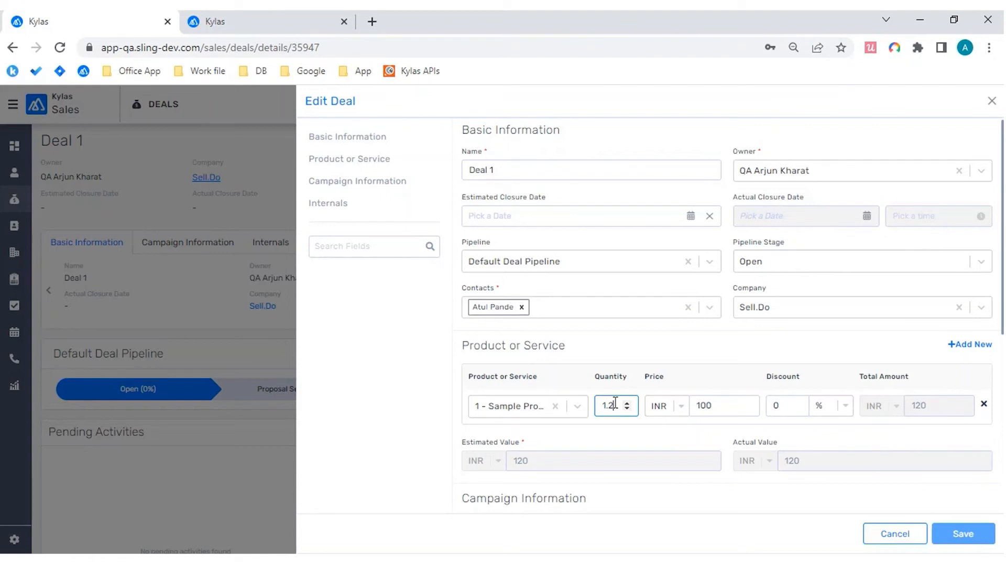
{"action": "left_click", "coordinate": [991, 101]}
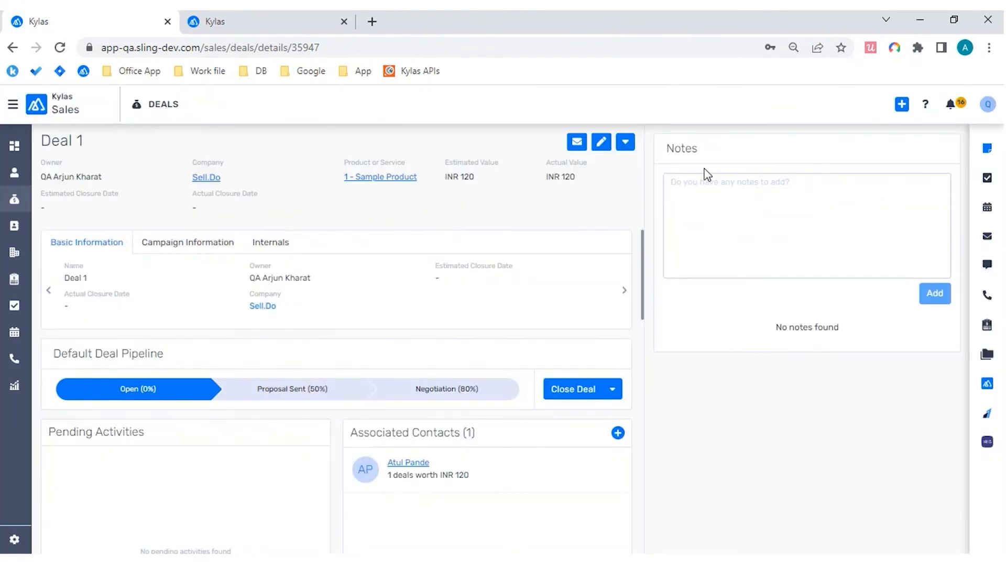
Step: Start a new deal named Webinar Deal with an estimated closure date of Nov 11, 2022
{"action": "left_click", "coordinate": [14, 199]}
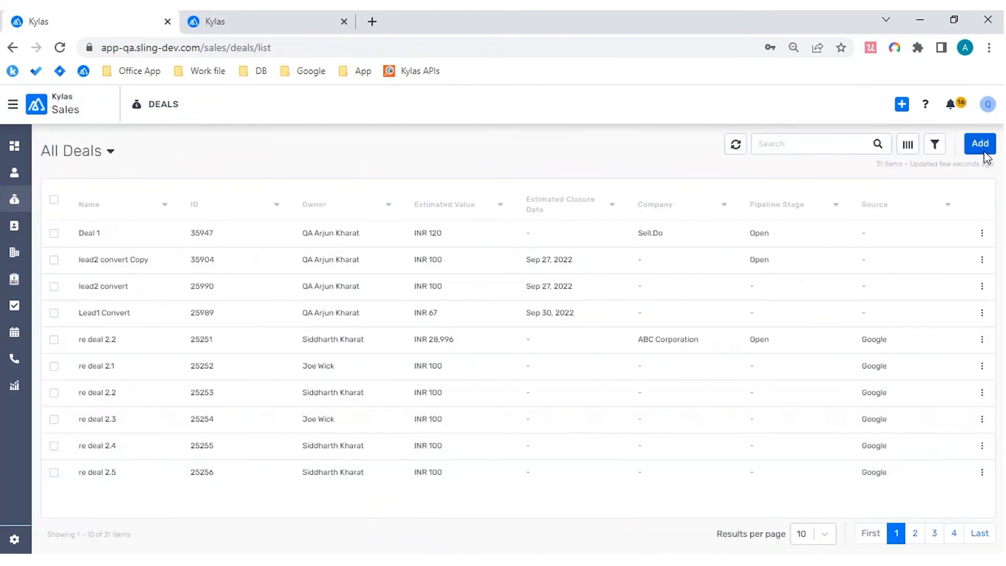
{"action": "left_click", "coordinate": [981, 152]}
{"action": "left_click", "coordinate": [535, 172]}
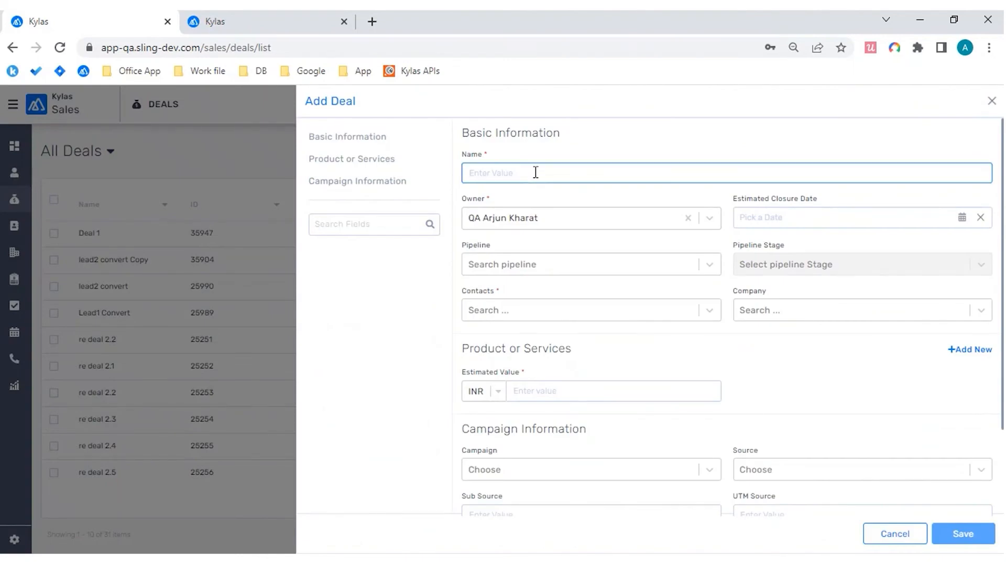
{"action": "type", "text": "Webinar Deal"}
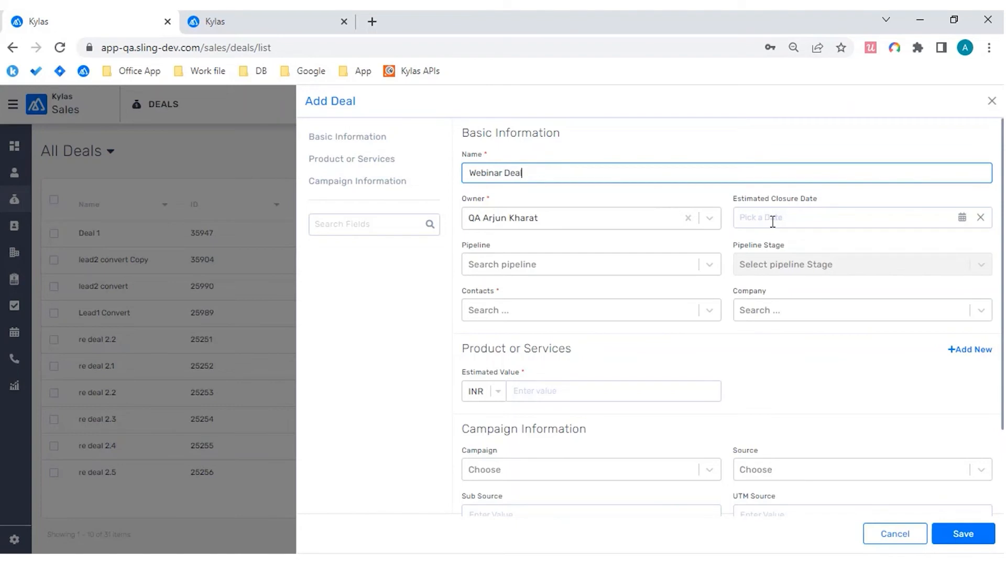
{"action": "left_click", "coordinate": [772, 220]}
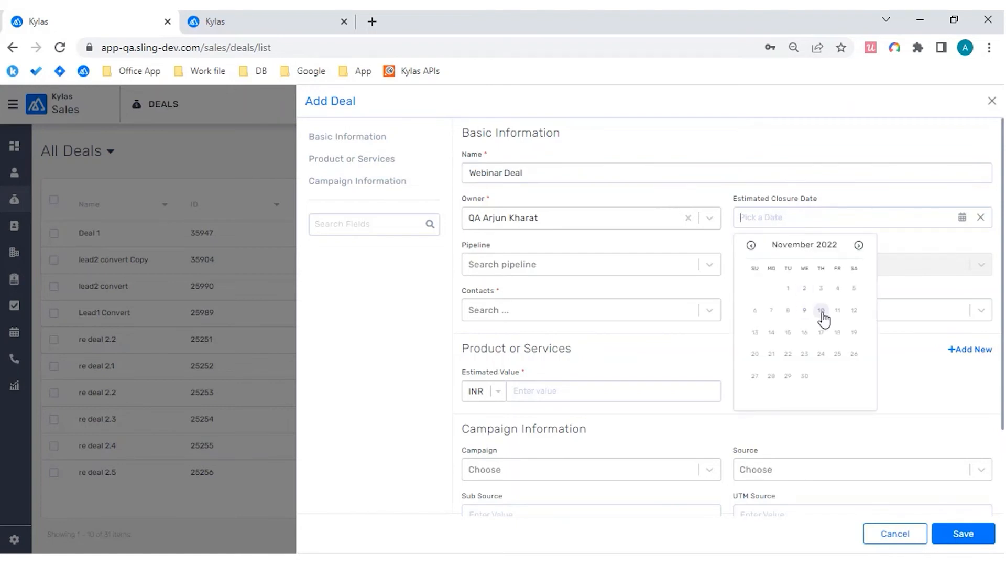
{"action": "left_click", "coordinate": [838, 312]}
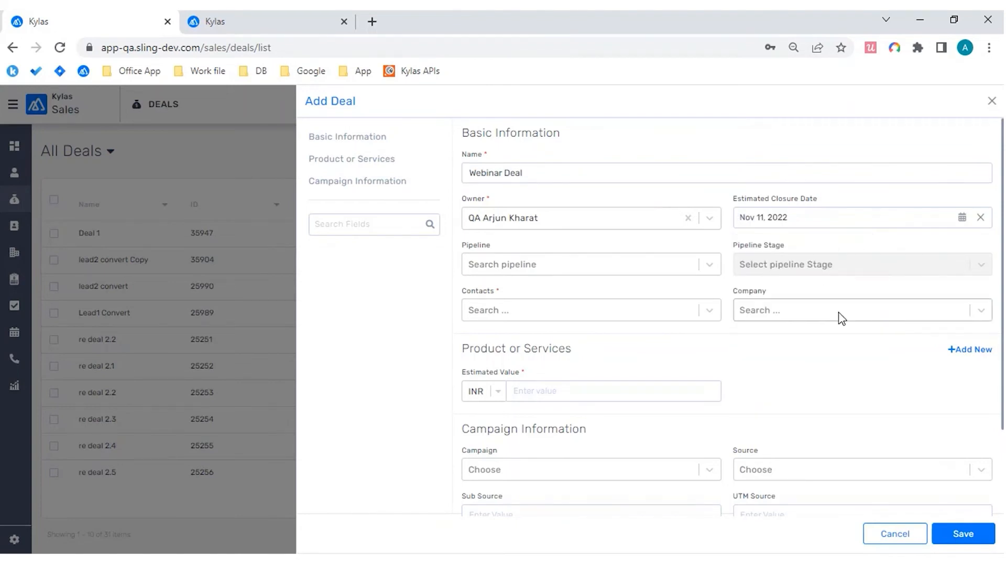
Step: Assign the new deal to Default Deal Pipeline, the first suggested contact and the company ABC Corporation
{"action": "left_click", "coordinate": [555, 272]}
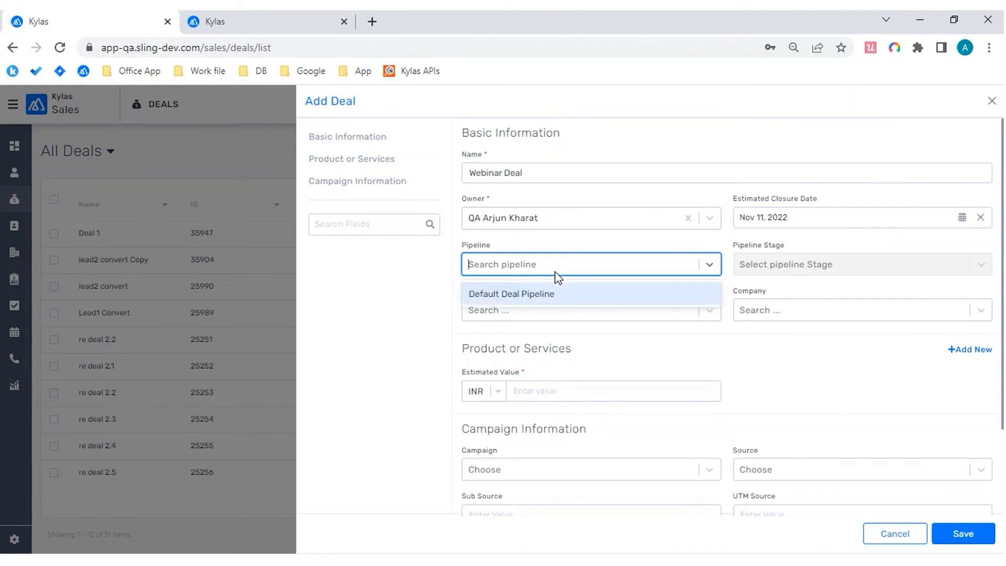
{"action": "left_click", "coordinate": [539, 295]}
{"action": "left_click", "coordinate": [602, 315]}
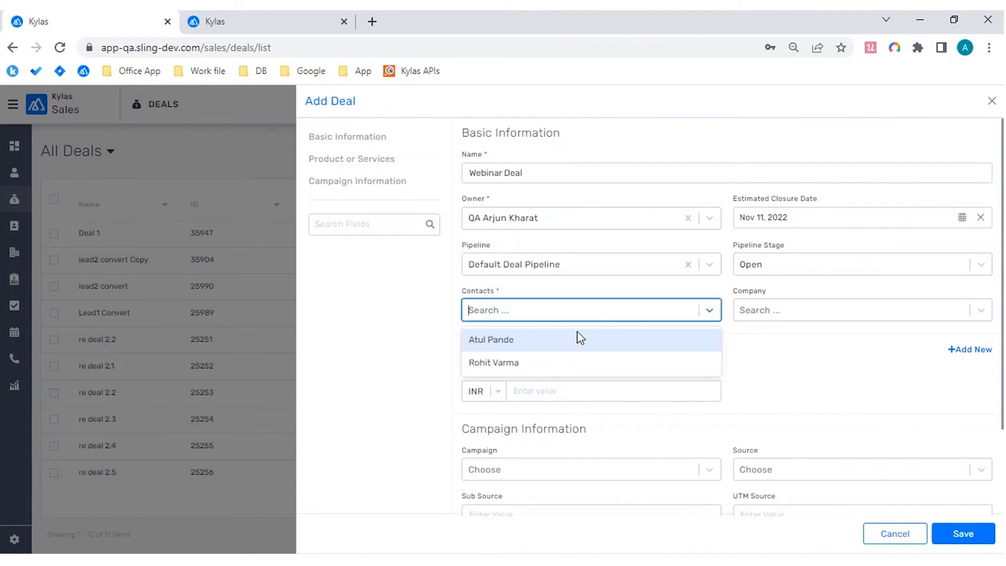
{"action": "left_click", "coordinate": [562, 349]}
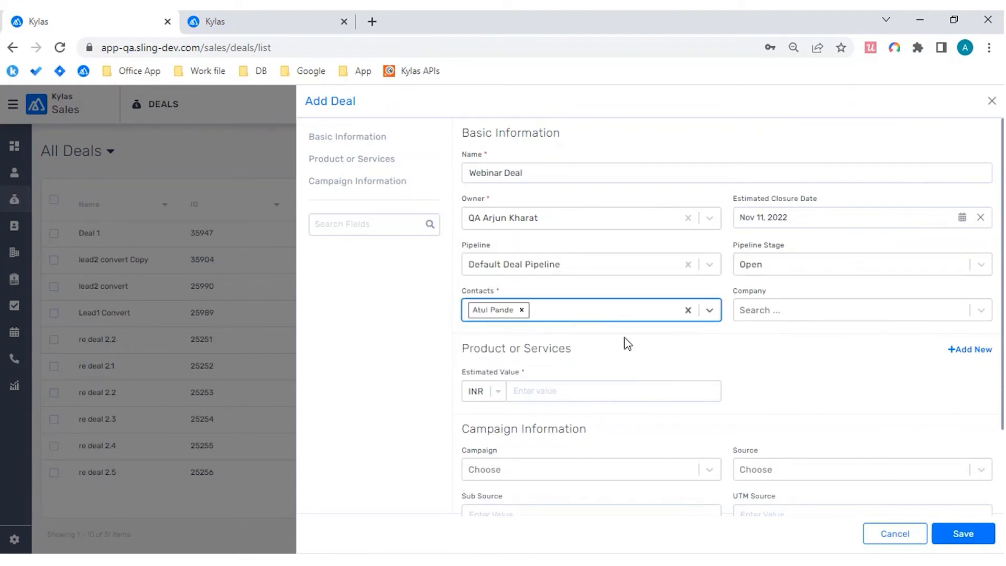
{"action": "left_click", "coordinate": [784, 311]}
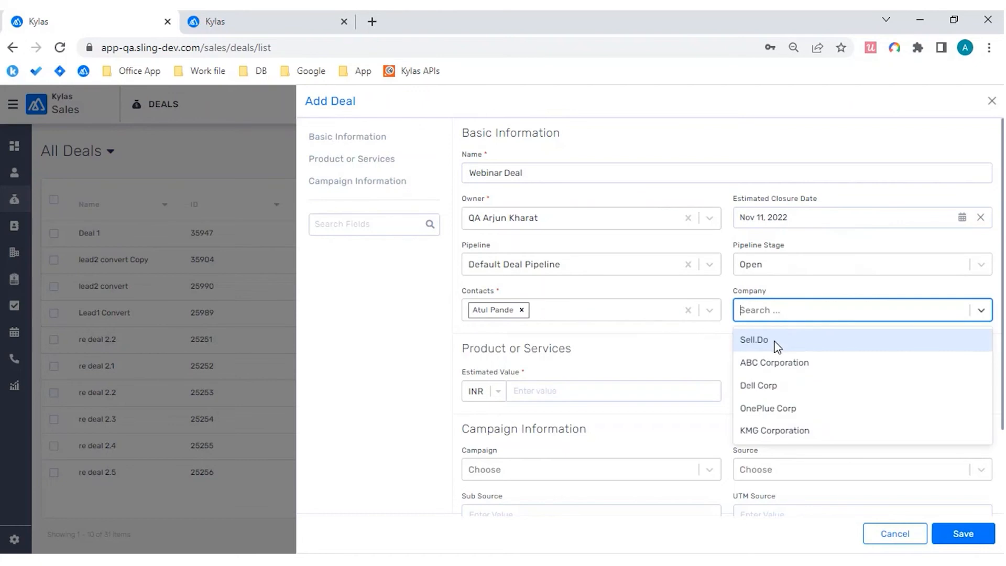
{"action": "left_click", "coordinate": [775, 362]}
Step: Add a product line to the deal and choose "1 - Sample Product"
{"action": "scroll", "coordinate": [712, 360], "scroll_direction": "down", "scroll_amount": 2}
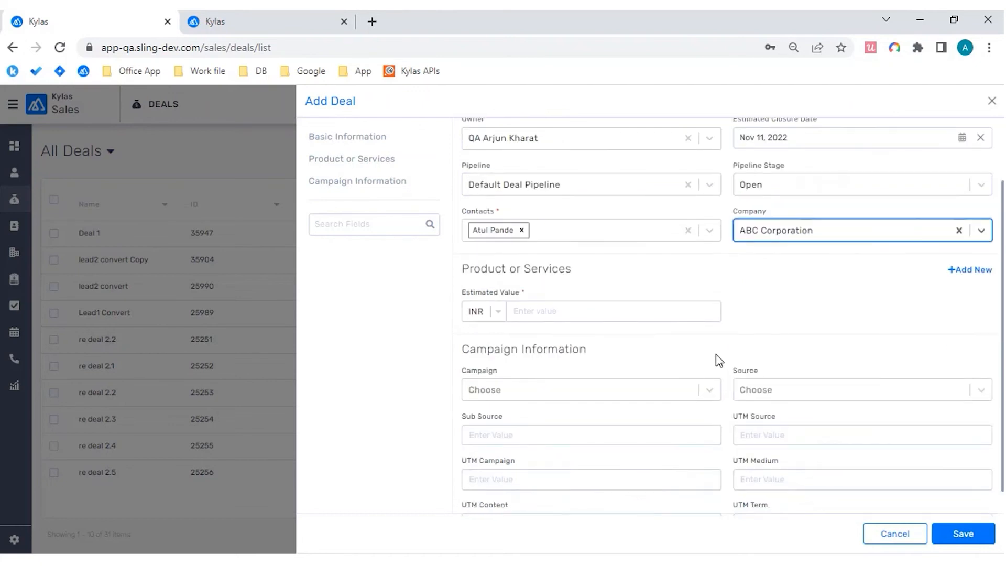
{"action": "left_click", "coordinate": [970, 270]}
{"action": "left_click", "coordinate": [577, 331]}
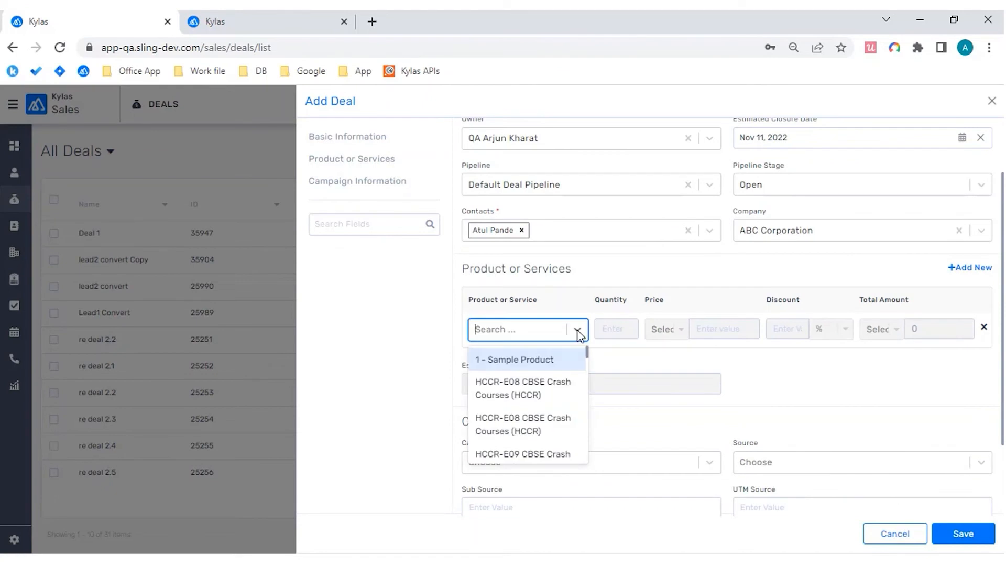
{"action": "left_click", "coordinate": [533, 353]}
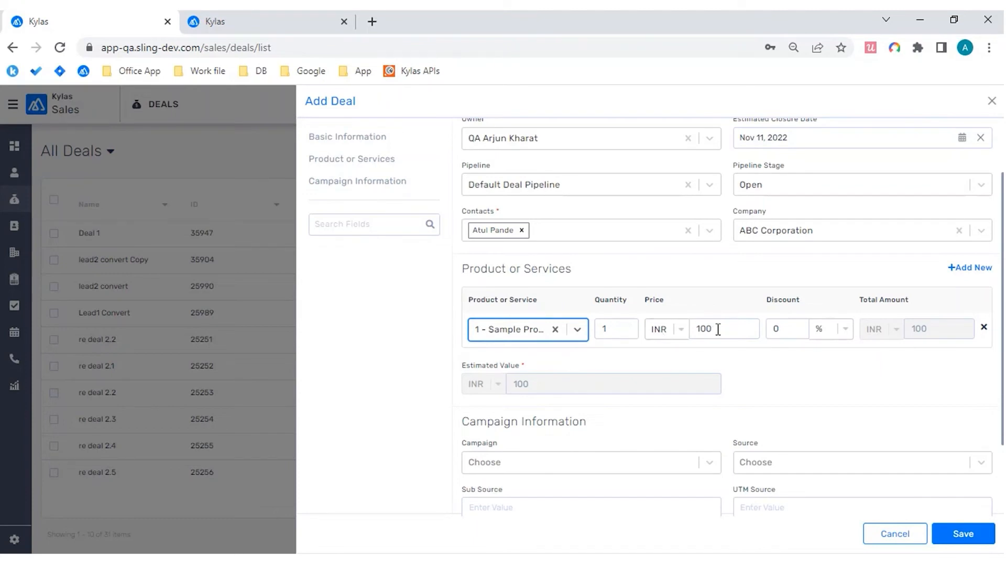
Step: Set the sample product's quantity to 1.5
{"action": "left_click", "coordinate": [617, 332]}
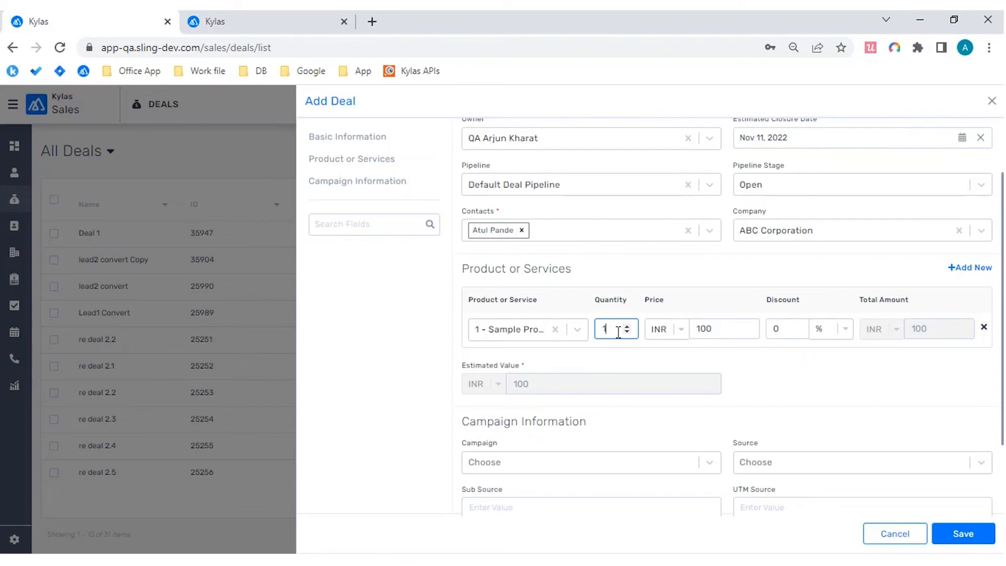
{"action": "type", "text": ".5"}
{"action": "key", "text": "BackSpace"}
{"action": "key", "text": "BackSpace"}
{"action": "scroll", "coordinate": [933, 327], "scroll_direction": "down", "scroll_amount": 2}
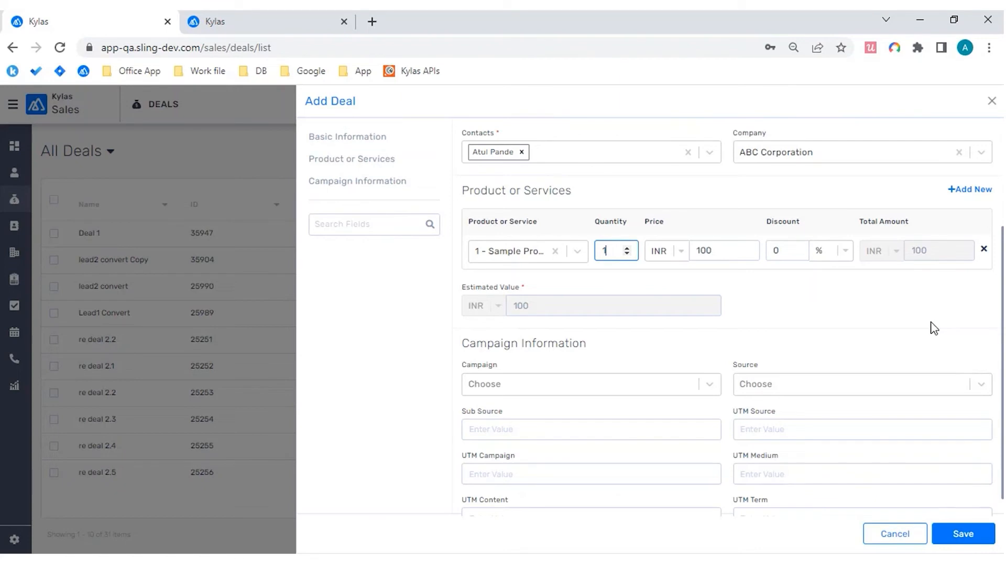
{"action": "type", "text": ".5"}
Step: Save the deal and open its details page from the deals list
{"action": "scroll", "coordinate": [864, 294], "scroll_direction": "down", "scroll_amount": 1}
{"action": "left_click", "coordinate": [962, 532]}
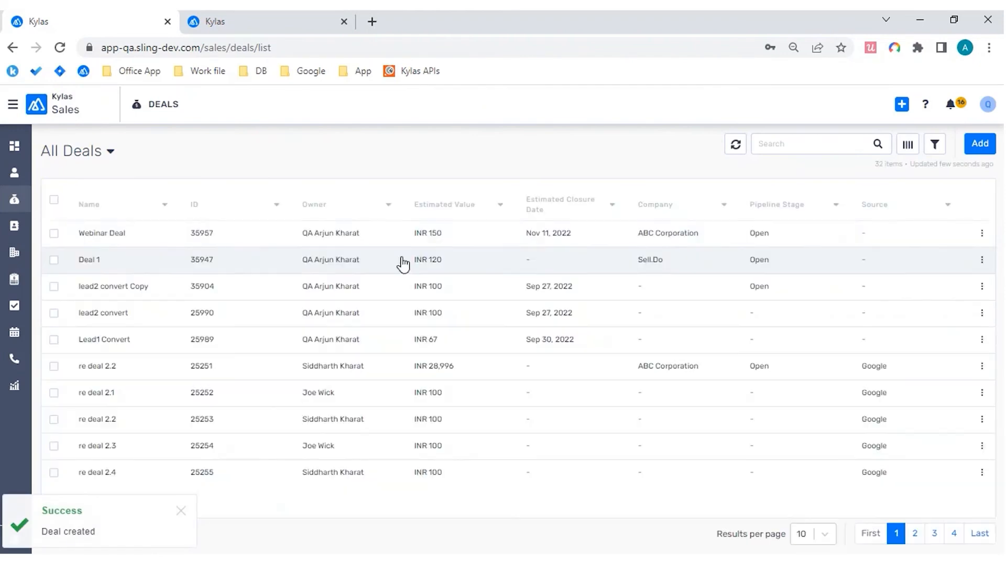
{"action": "left_click", "coordinate": [331, 237]}
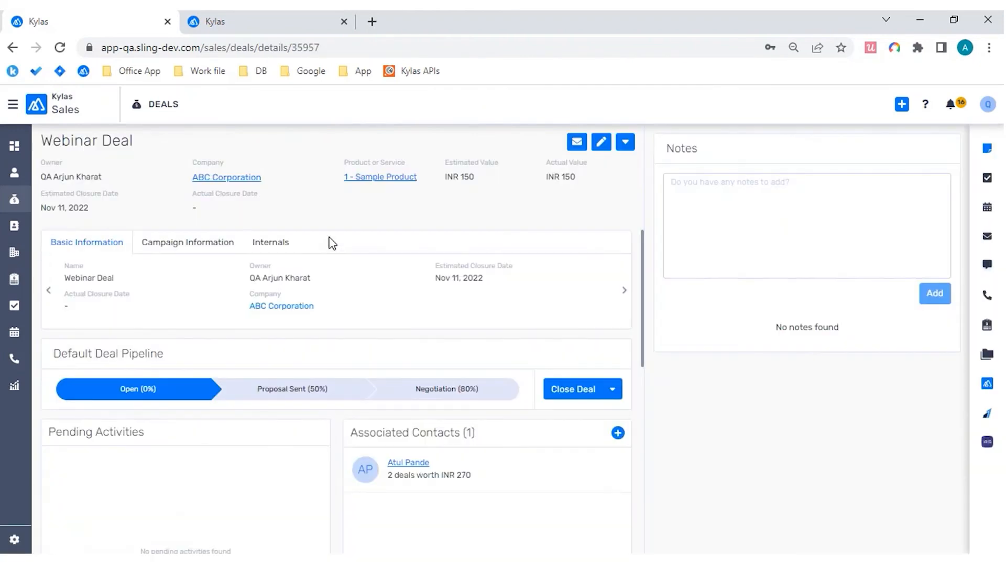
Step: View the quantity and price breakdown of the deal's sample product, and return to the deals list
{"action": "left_click", "coordinate": [382, 177]}
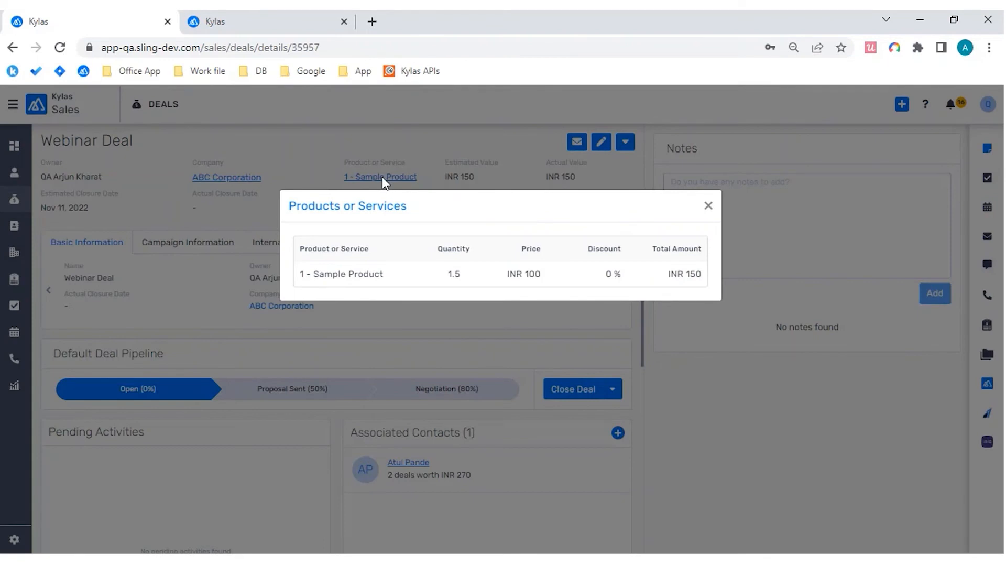
{"action": "left_click", "coordinate": [708, 206]}
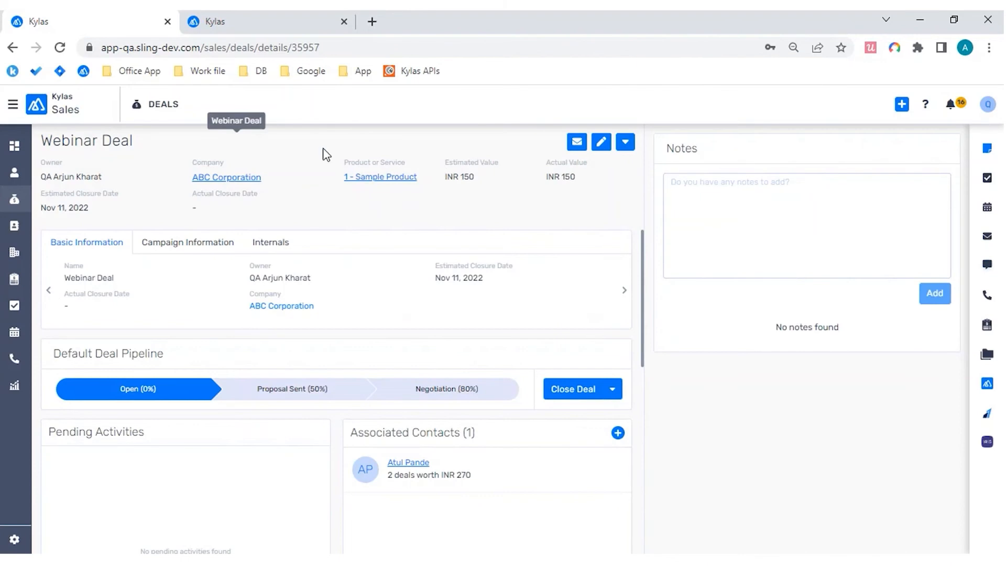
{"action": "left_click", "coordinate": [386, 178]}
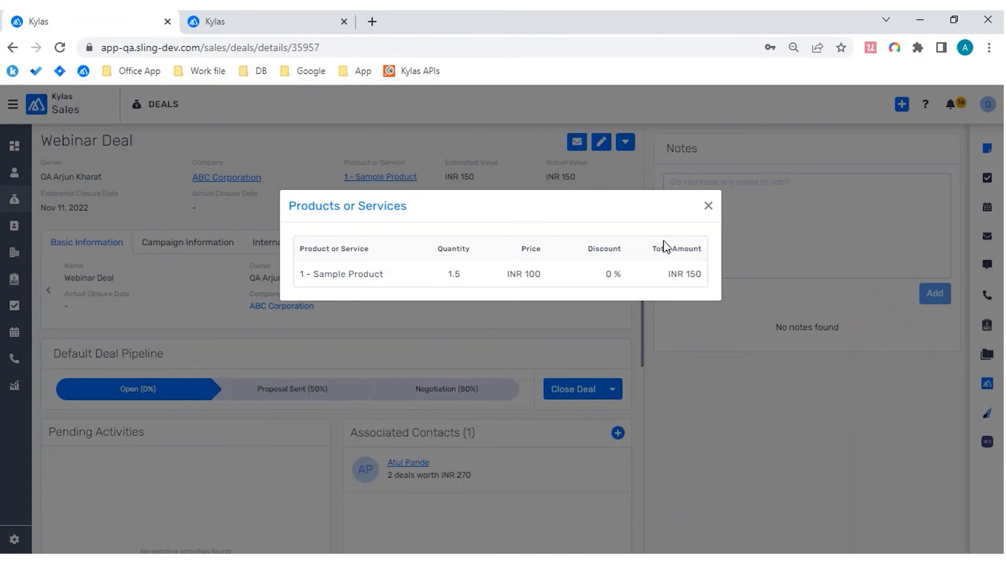
{"action": "left_click", "coordinate": [707, 206]}
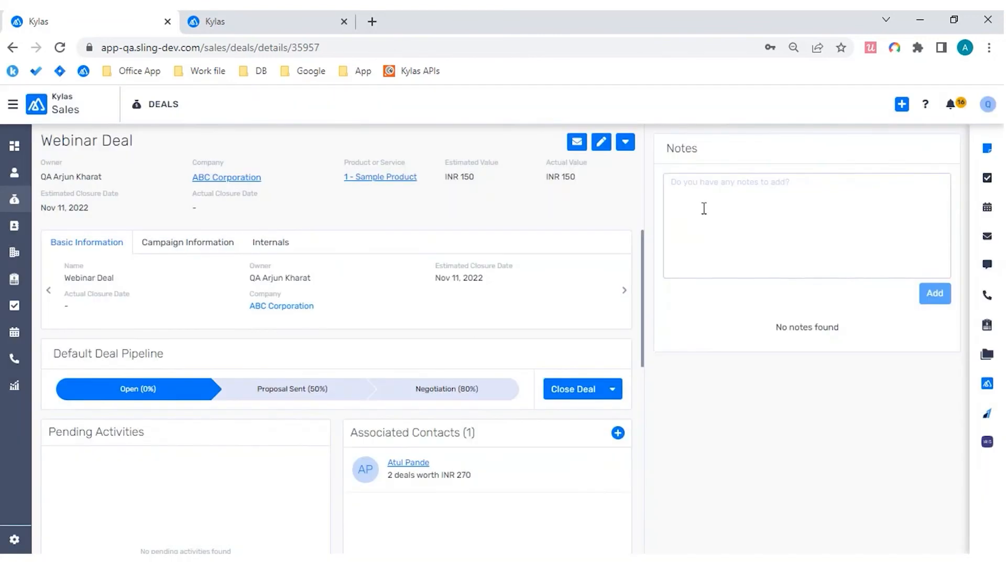
{"action": "left_click", "coordinate": [20, 209]}
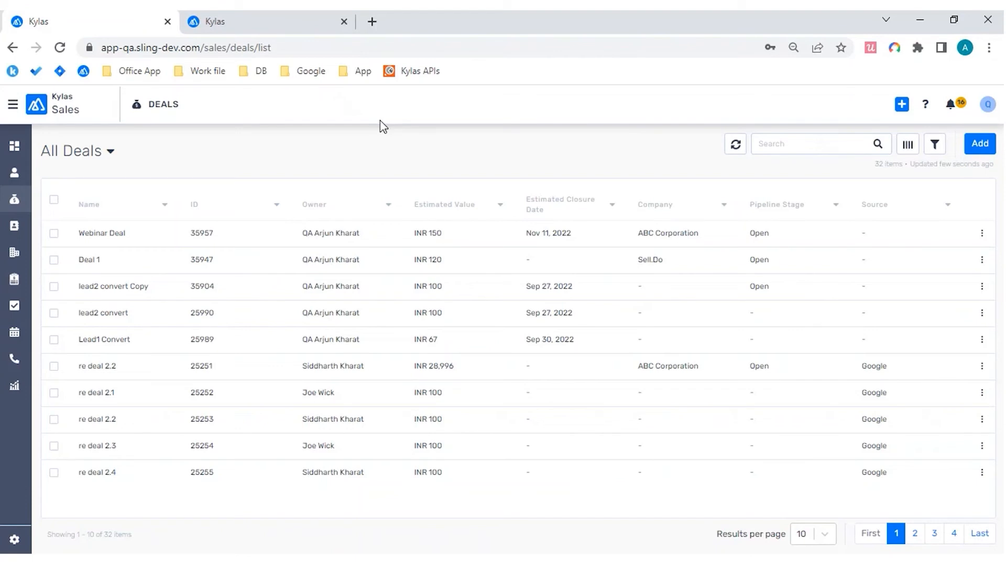
Step: Open the most recently updated lead from the leads list and examine the call log entries in its history
{"action": "left_click", "coordinate": [14, 172]}
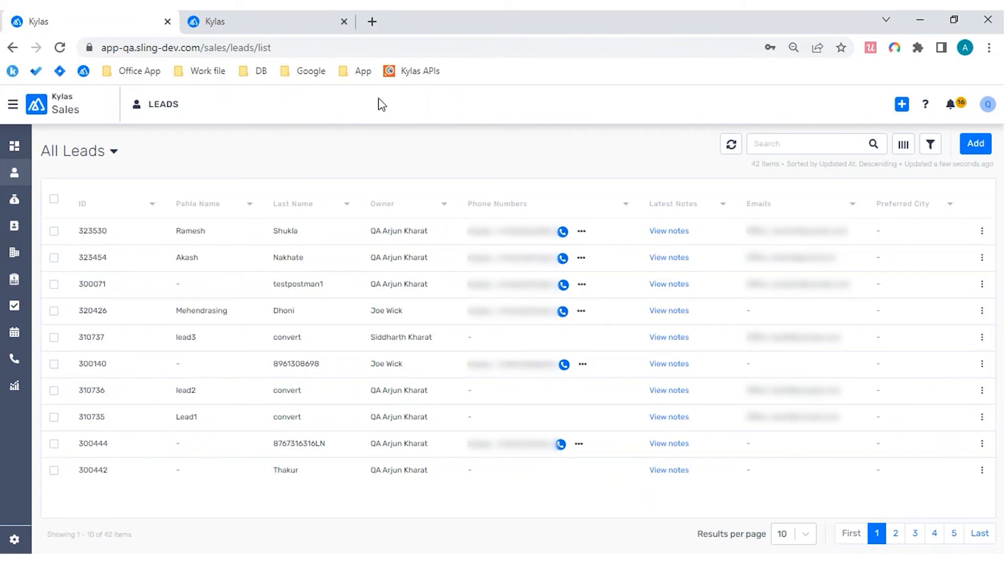
{"action": "left_click", "coordinate": [271, 229]}
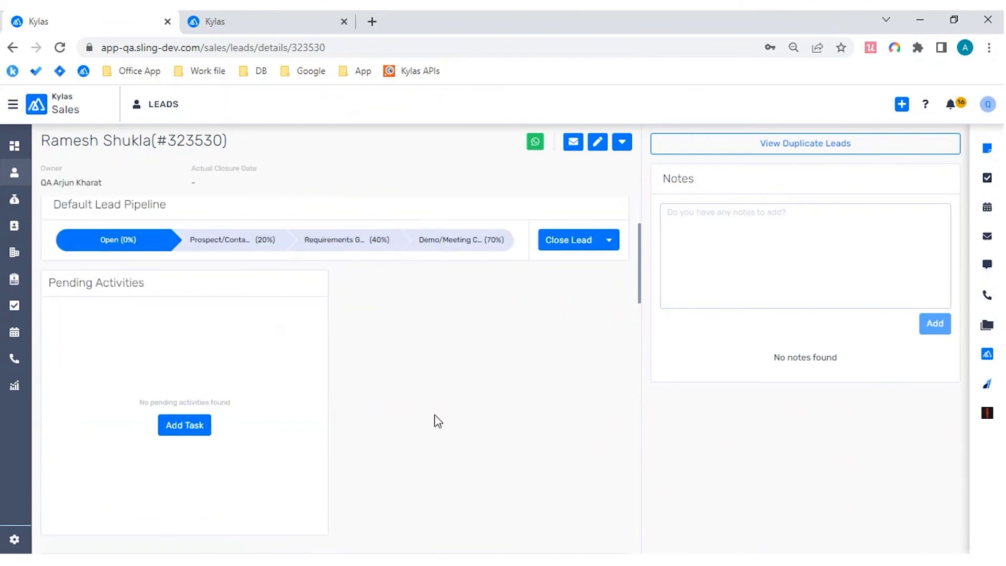
{"action": "scroll", "coordinate": [434, 414], "scroll_direction": "down", "scroll_amount": 1}
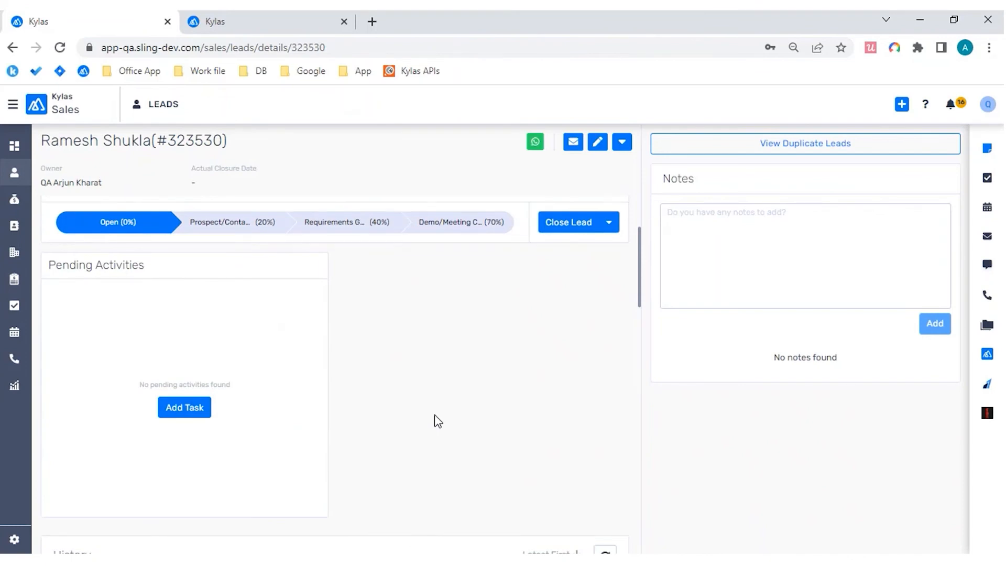
{"action": "scroll", "coordinate": [434, 415], "scroll_direction": "down", "scroll_amount": 6}
{"action": "scroll", "coordinate": [434, 415], "scroll_direction": "down", "scroll_amount": 5}
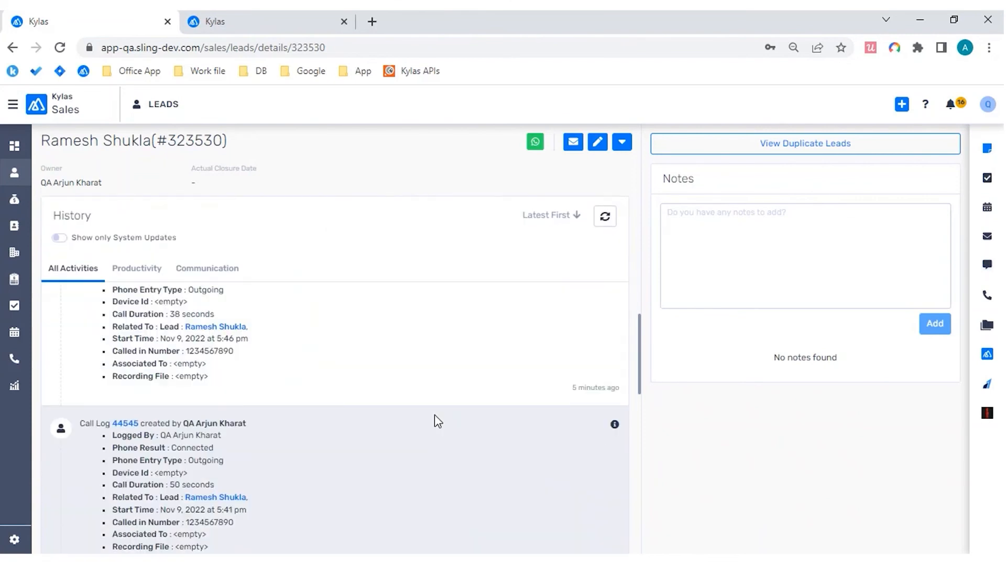
{"action": "scroll", "coordinate": [434, 415], "scroll_direction": "down", "scroll_amount": 2}
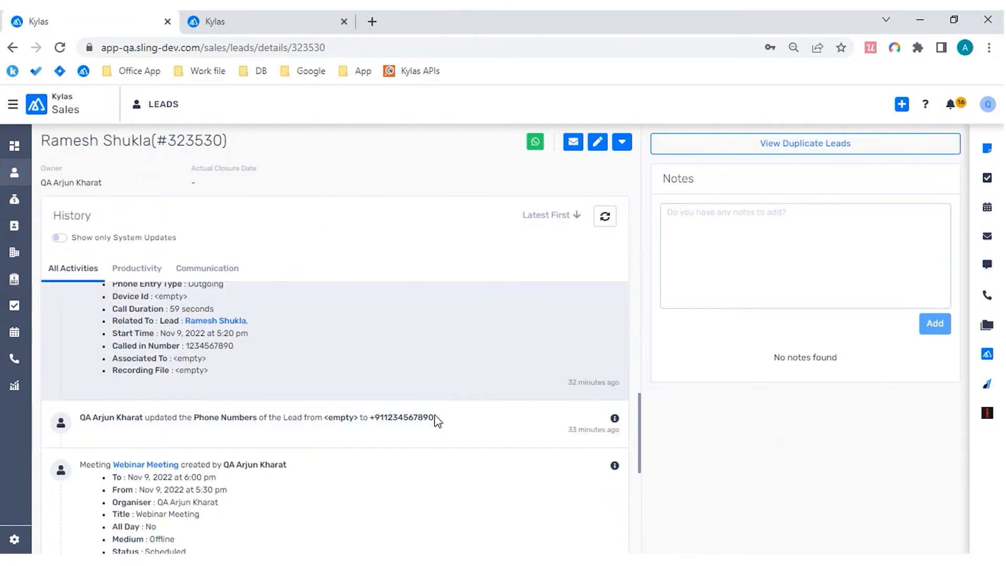
{"action": "scroll", "coordinate": [434, 415], "scroll_direction": "up", "scroll_amount": 2}
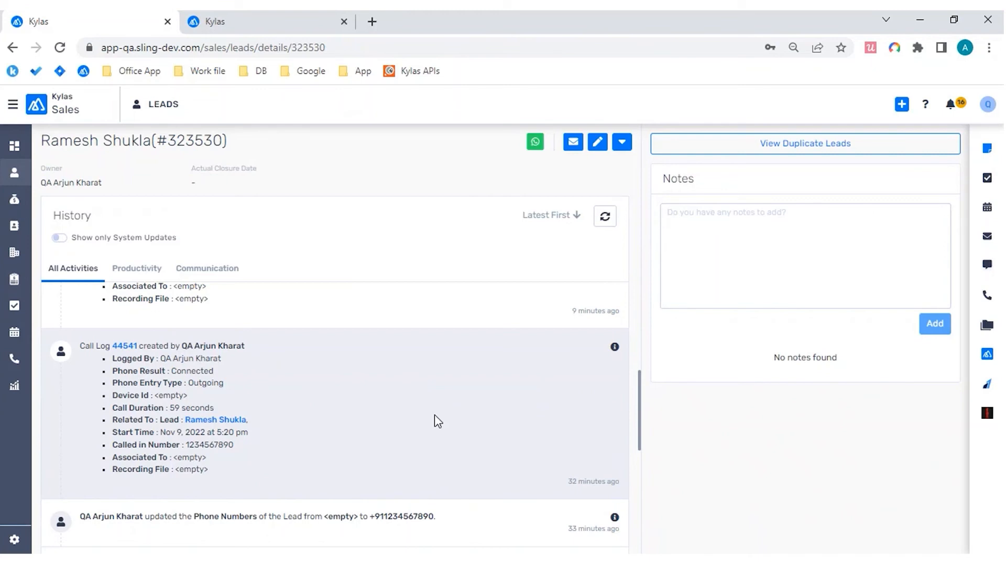
{"action": "left_click_drag", "start_coordinate": [60, 141], "coordinate": [197, 147]}
{"action": "left_click", "coordinate": [197, 147]}
{"action": "scroll", "coordinate": [305, 407], "scroll_direction": "up", "scroll_amount": 10}
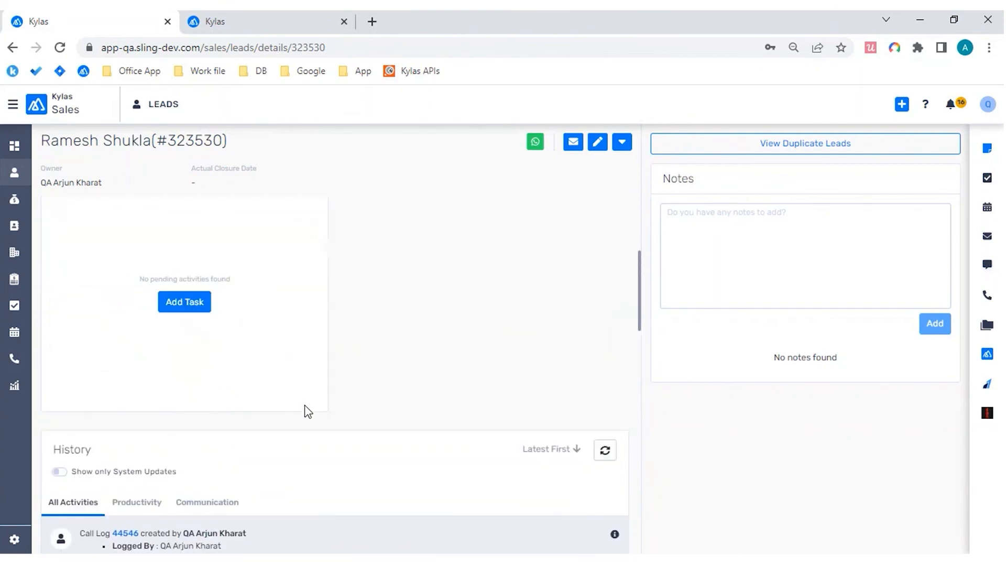
Step: Start a new lead from the leads list and enter the lead's first and last name
{"action": "left_click", "coordinate": [16, 173]}
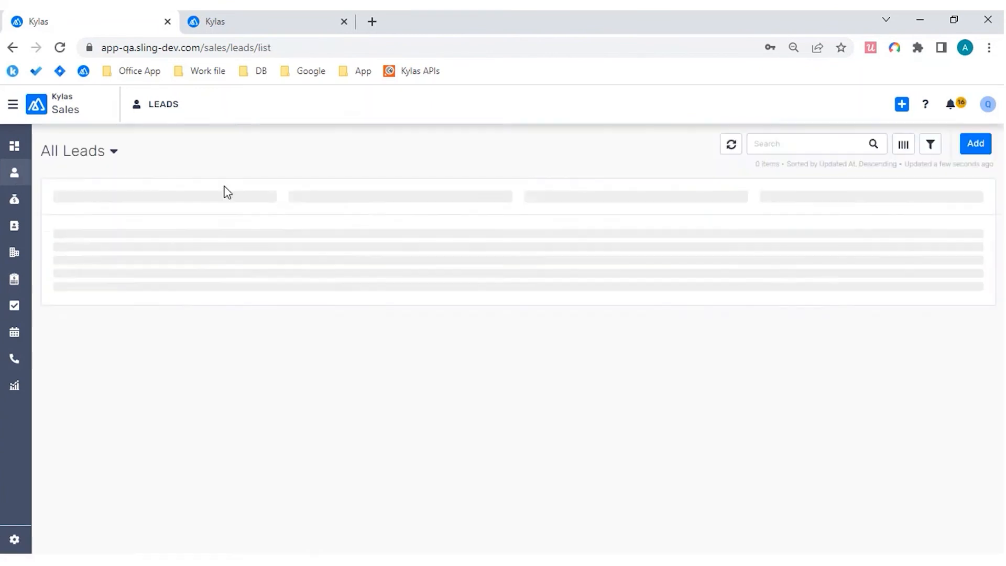
{"action": "left_click", "coordinate": [970, 149]}
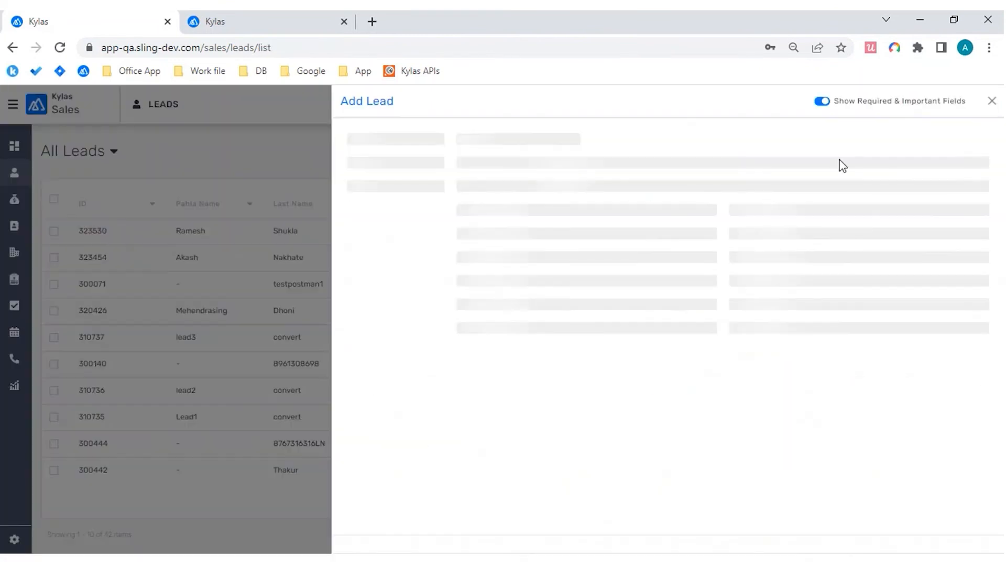
{"action": "left_click", "coordinate": [570, 174]}
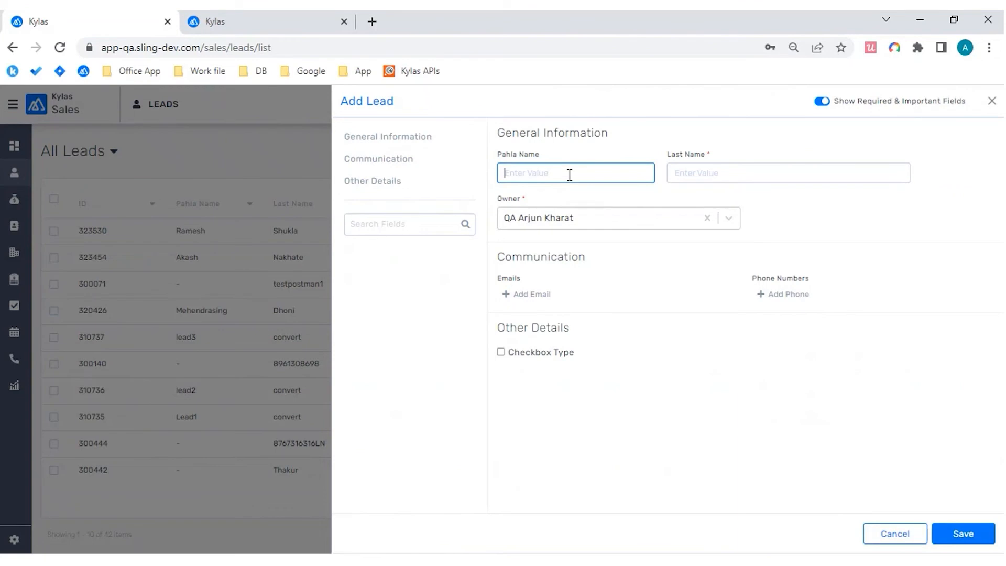
{"action": "key", "text": "Tab"}
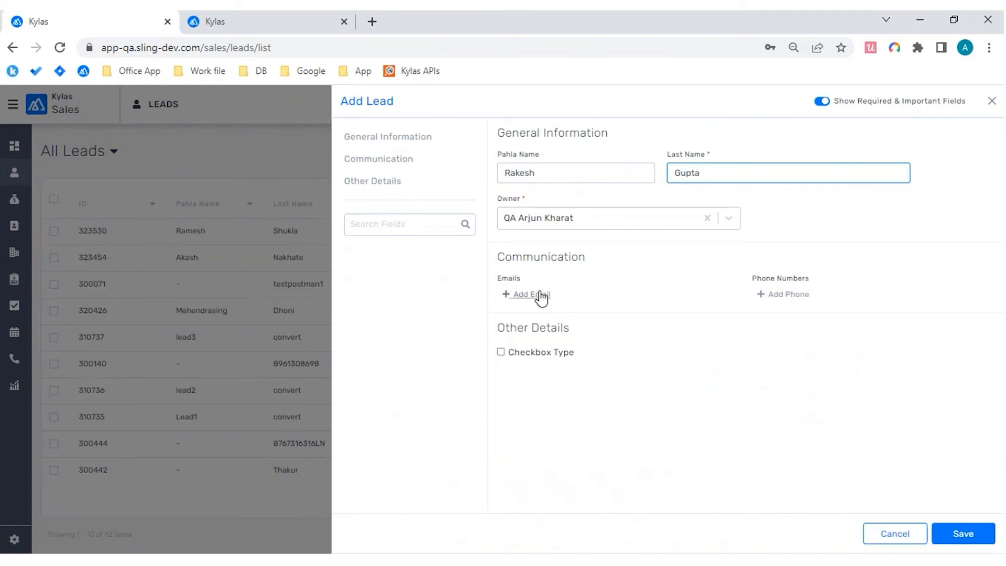
Step: Show all fields of the lead form and add the lead's office email and mobile phone number
{"action": "left_click", "coordinate": [821, 102]}
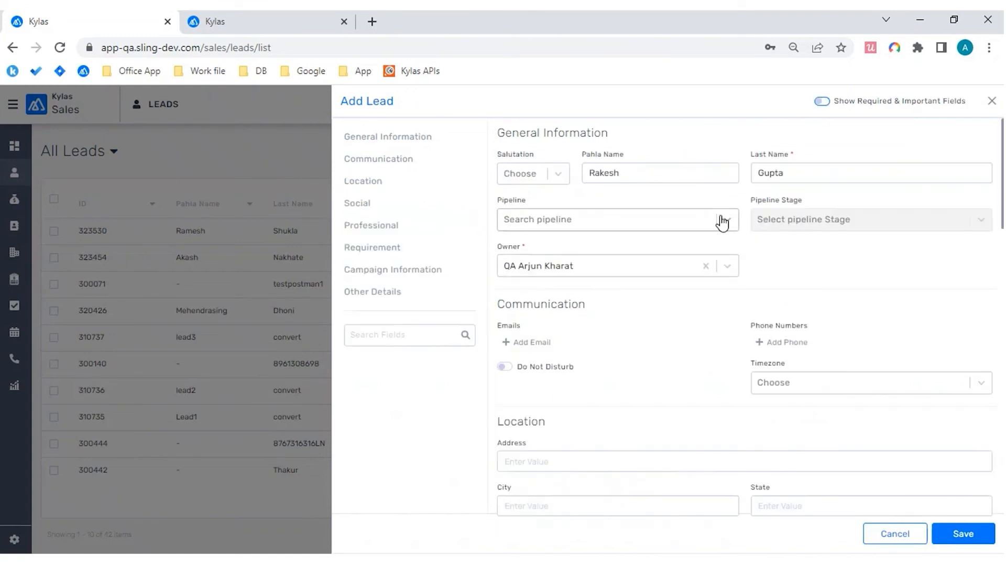
{"action": "left_click", "coordinate": [542, 343]}
{"action": "left_click", "coordinate": [644, 347]}
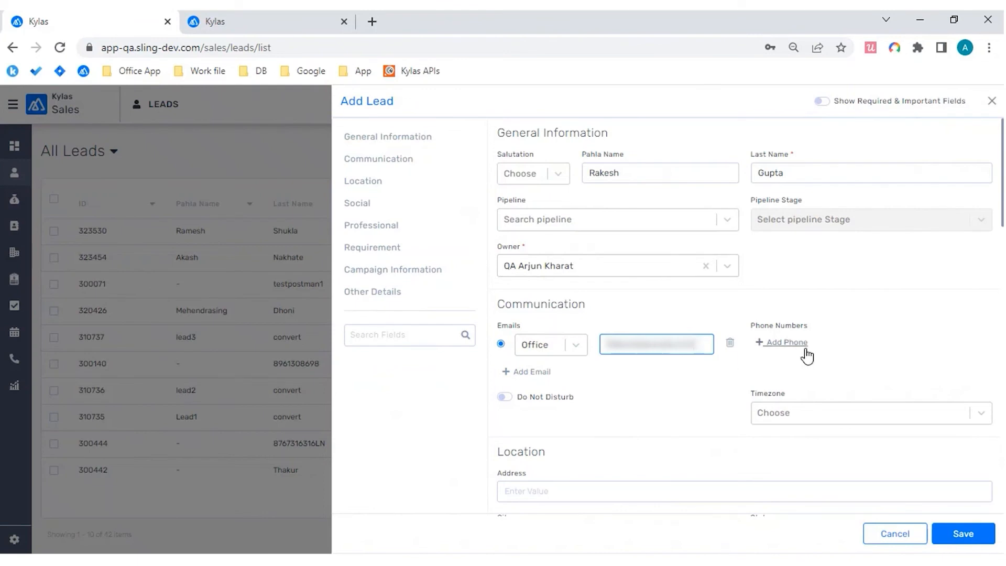
{"action": "left_click", "coordinate": [807, 355]}
{"action": "left_click", "coordinate": [915, 350]}
{"action": "type", "text": "9876543210"}
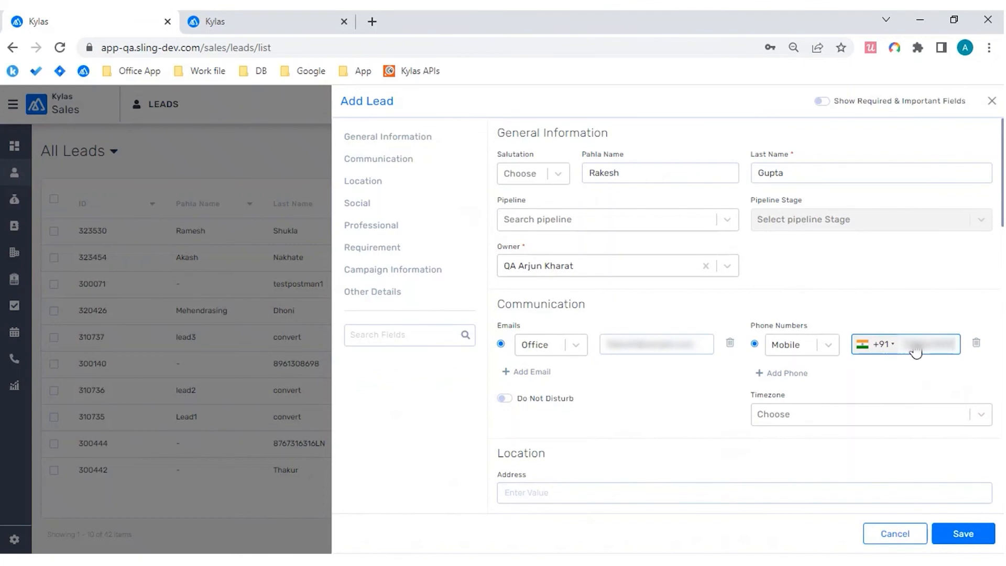
Step: Fill in the lead's address, with Pune as city, Maharashtra as state and India as country
{"action": "scroll", "coordinate": [759, 395], "scroll_direction": "down", "scroll_amount": 3}
{"action": "left_click", "coordinate": [645, 347]}
{"action": "type", "text": "Wa"}
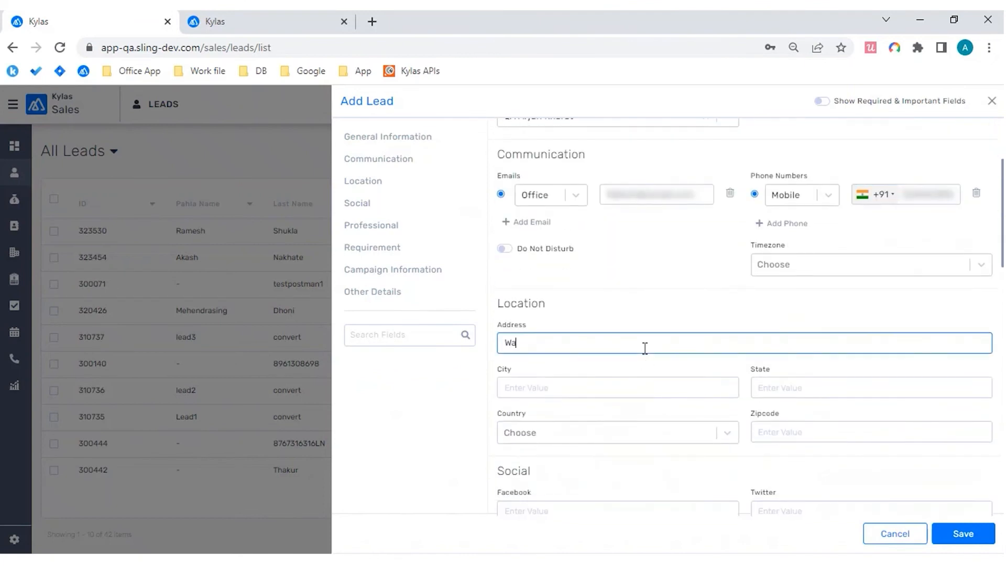
{"action": "type", "text": "kad"}
{"action": "key", "text": "Tab"}
{"action": "type", "text": "Pune"}
{"action": "key", "text": "Tab"}
{"action": "type", "text": "Maharashtra"}
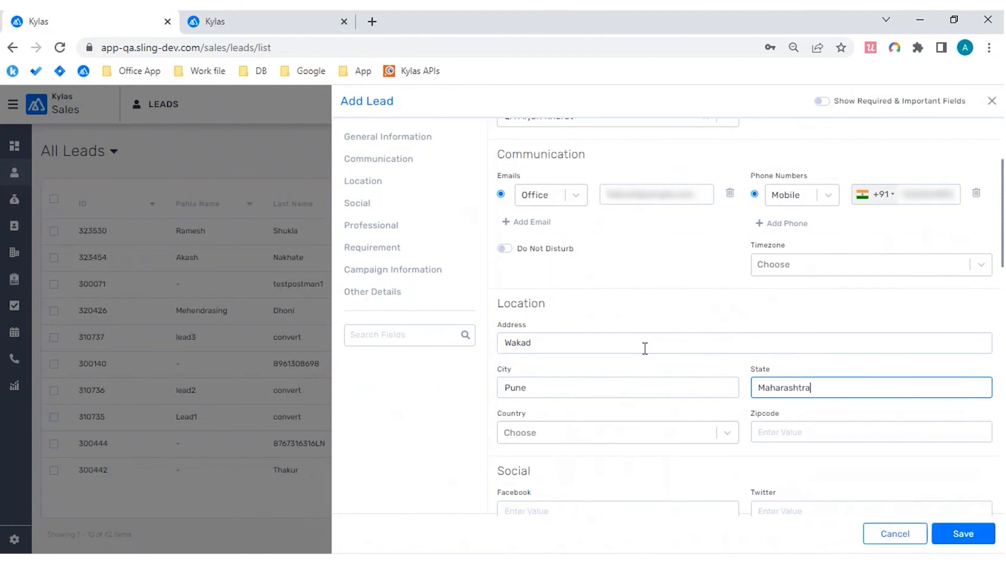
{"action": "key", "text": "Tab"}
{"action": "type", "text": "india"}
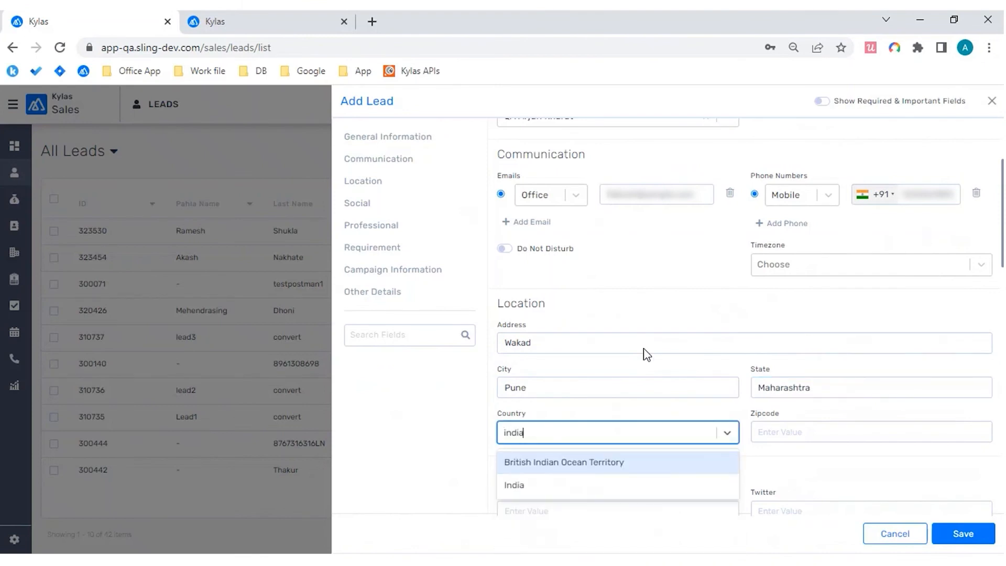
{"action": "key", "text": "Return"}
Step: Enter the company name Kylas Growth Engine, the department Product Team and the designation Product Manager
{"action": "scroll", "coordinate": [758, 410], "scroll_direction": "down", "scroll_amount": 3}
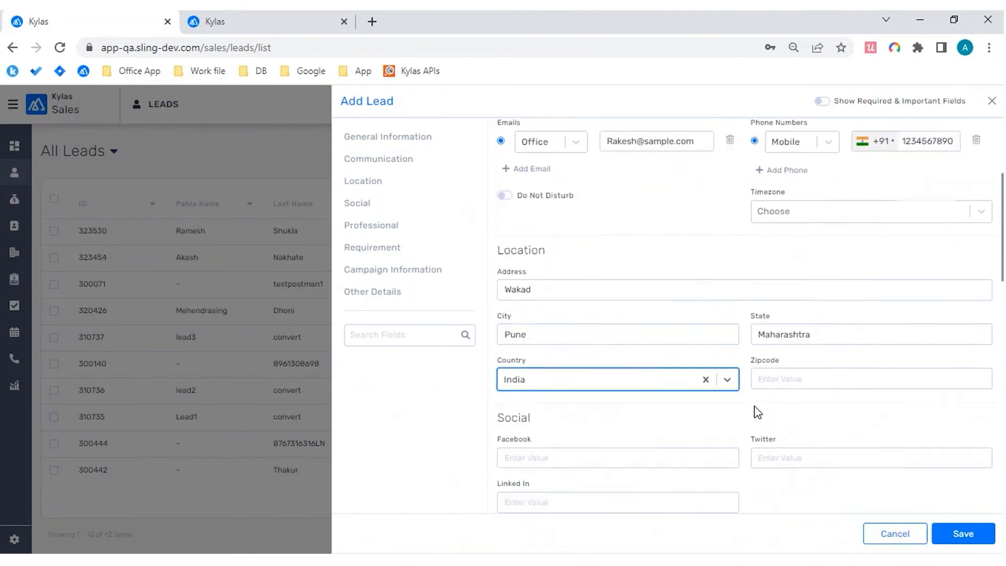
{"action": "scroll", "coordinate": [807, 416], "scroll_direction": "down", "scroll_amount": 1}
{"action": "left_click", "coordinate": [664, 402]}
{"action": "type", "text": "Kylas Growth"}
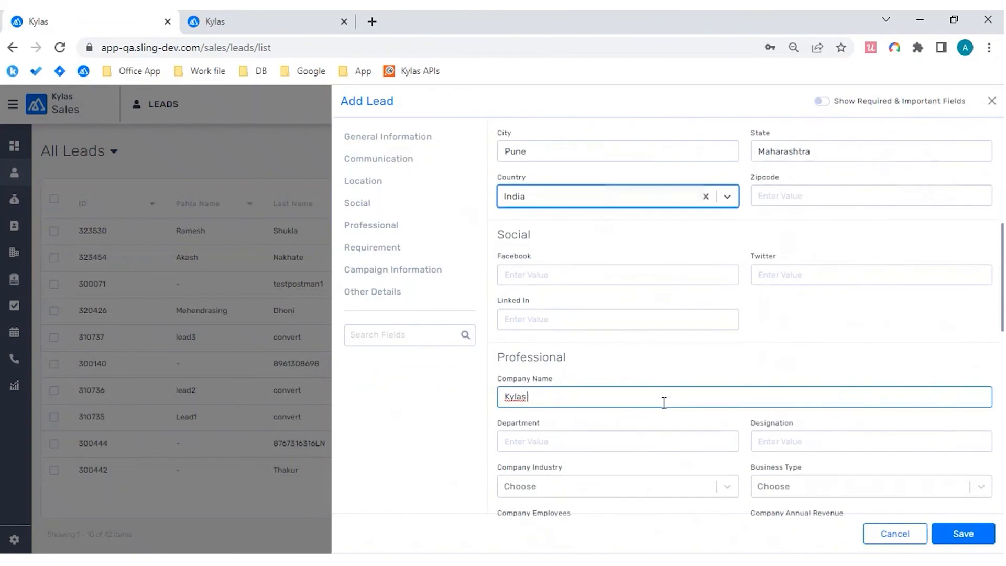
{"action": "type", "text": " Engine"}
{"action": "left_click", "coordinate": [569, 436]}
{"action": "type", "text": "Ri"}
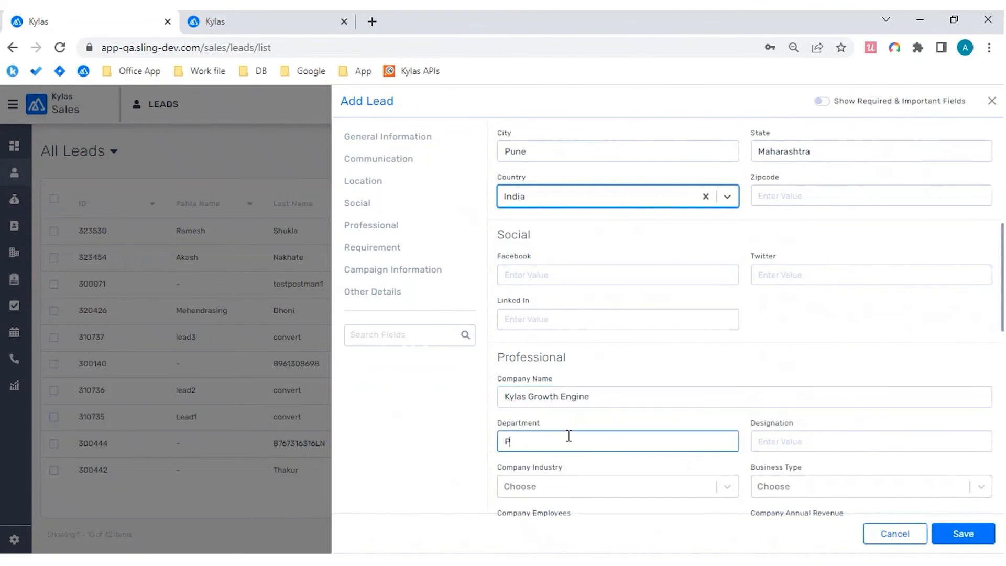
{"action": "key", "text": "BackSpace"}
{"action": "key", "text": "BackSpace"}
{"action": "type", "text": "Product"}
{"action": "key", "text": "Tab"}
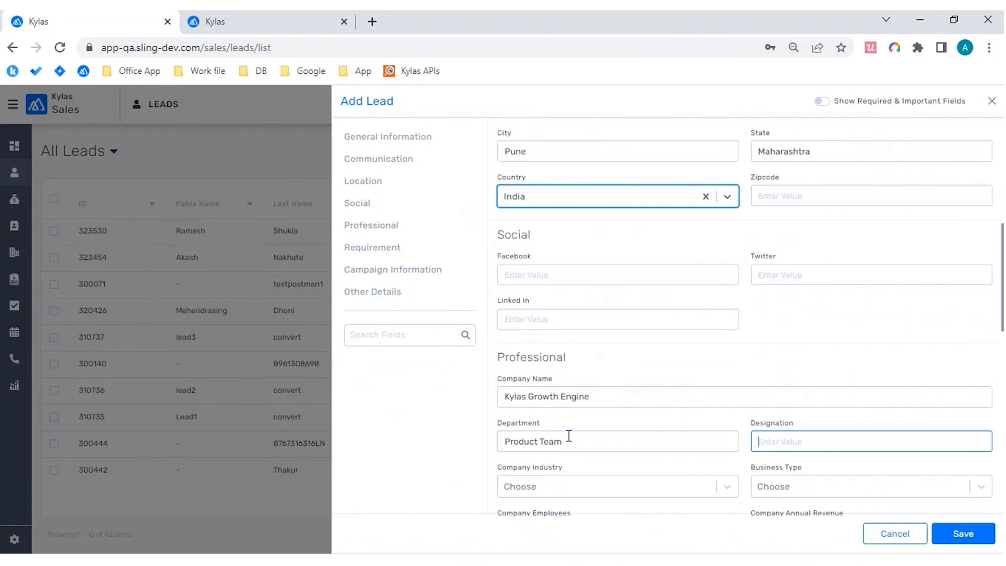
{"action": "type", "text": "Product Manager"}
Step: Set the company city to Pune and the requirement to CRM Application
{"action": "scroll", "coordinate": [568, 435], "scroll_direction": "down", "scroll_amount": 5}
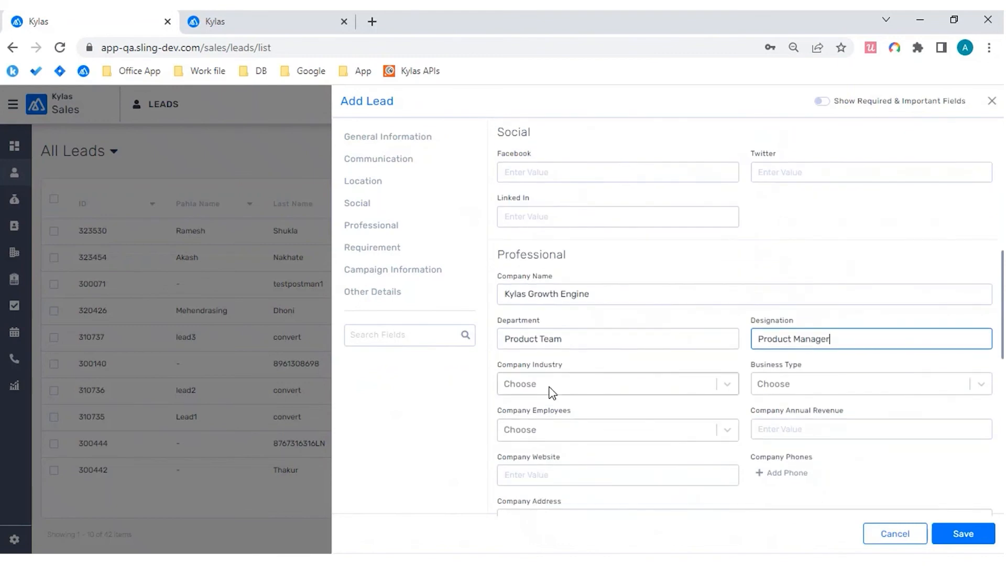
{"action": "scroll", "coordinate": [550, 392], "scroll_direction": "down", "scroll_amount": 3}
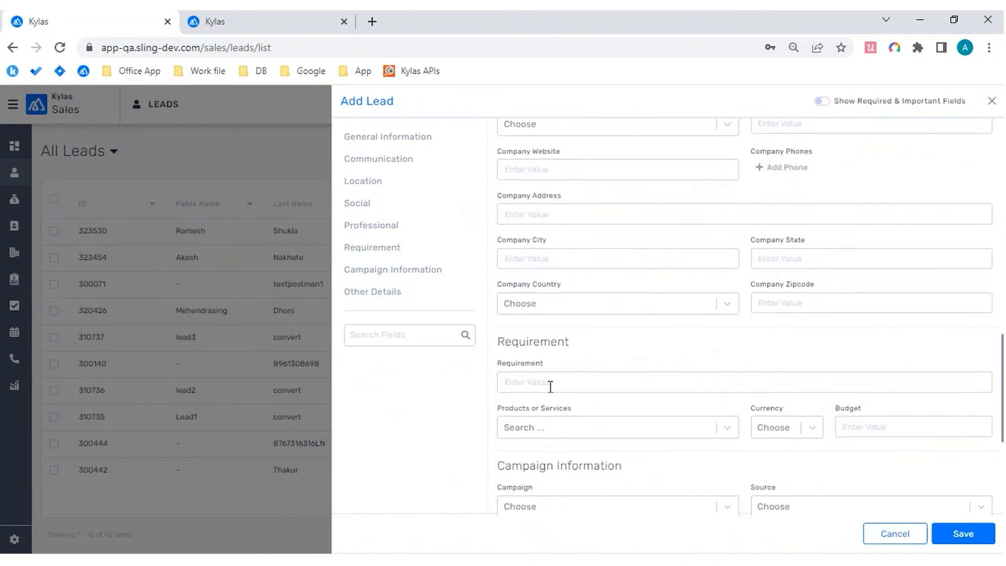
{"action": "left_click", "coordinate": [544, 258]}
{"action": "type", "text": "Pune"}
{"action": "scroll", "coordinate": [743, 351], "scroll_direction": "down", "scroll_amount": 1}
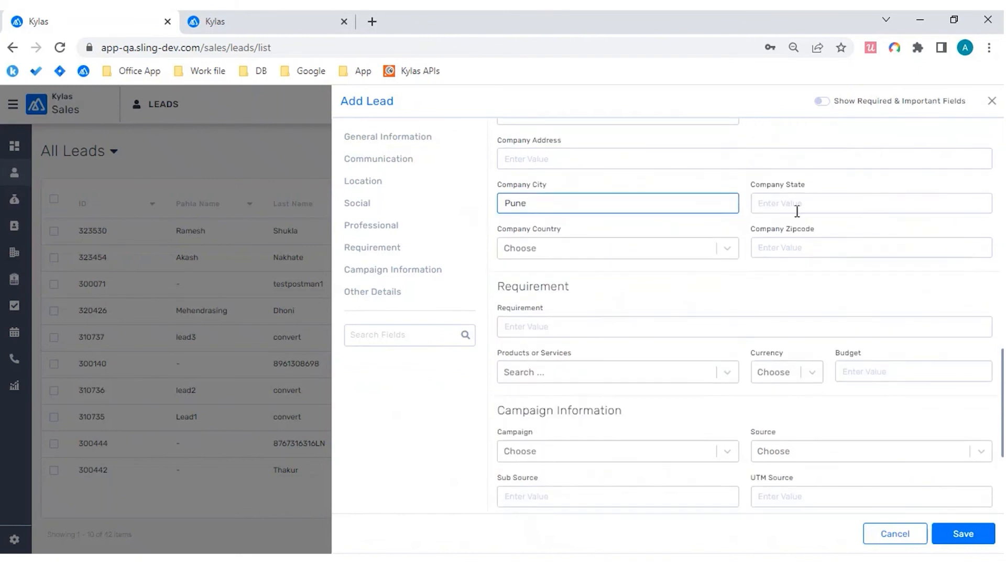
{"action": "left_click", "coordinate": [588, 327]}
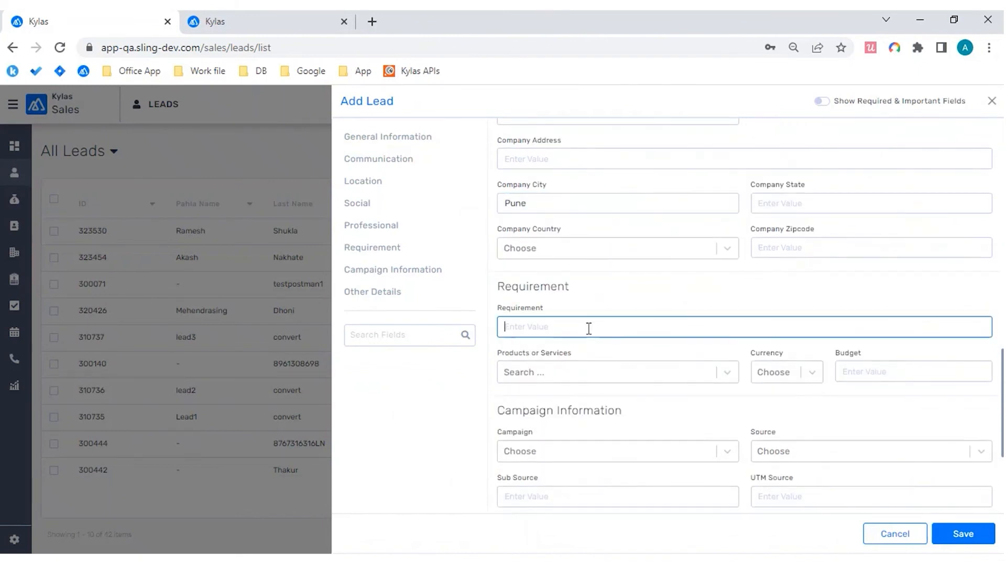
{"action": "type", "text": "CRM Application"}
Step: Save the new lead and open its details page to review the creation entry in its history
{"action": "scroll", "coordinate": [622, 410], "scroll_direction": "down", "scroll_amount": 1}
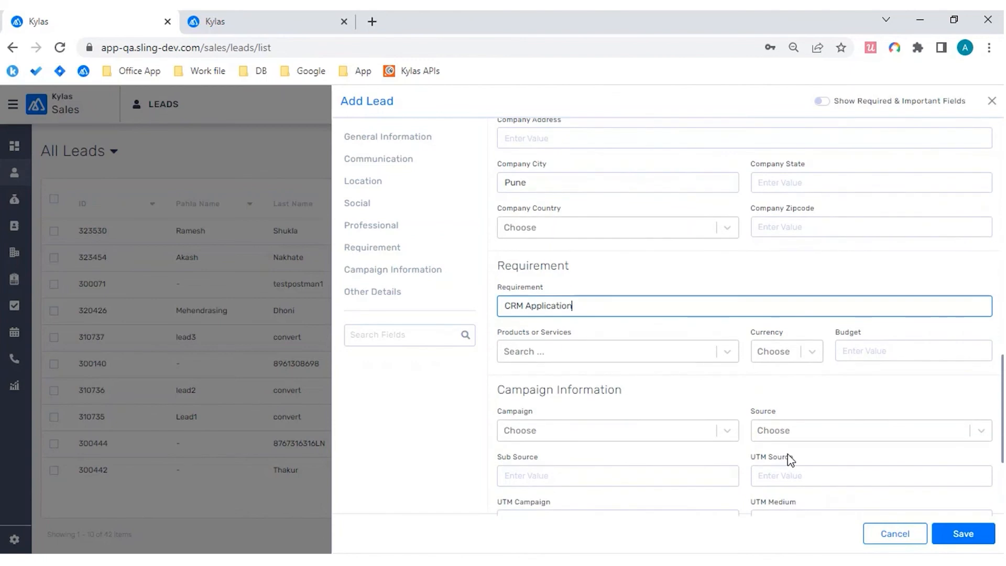
{"action": "left_click", "coordinate": [977, 540]}
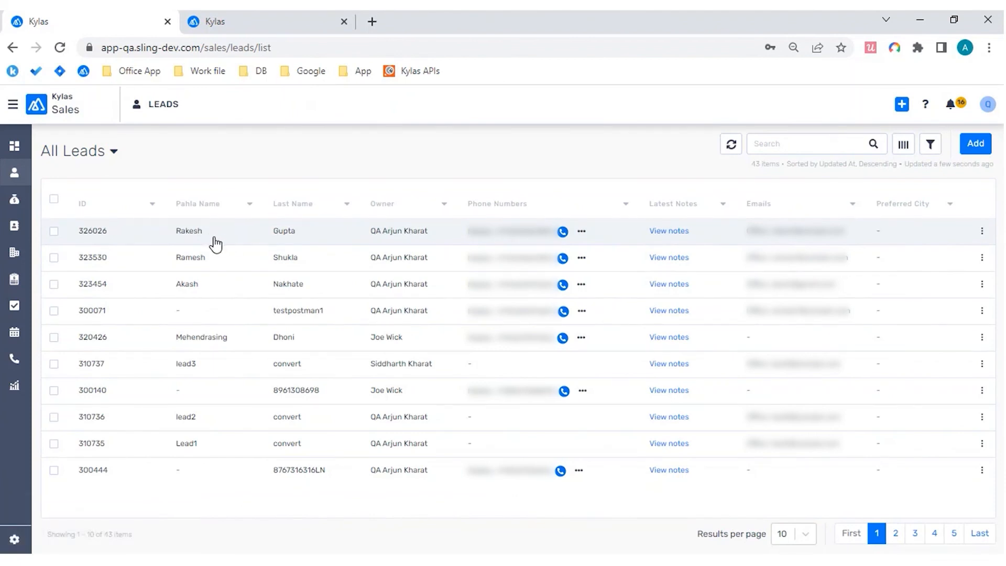
{"action": "left_click", "coordinate": [214, 239]}
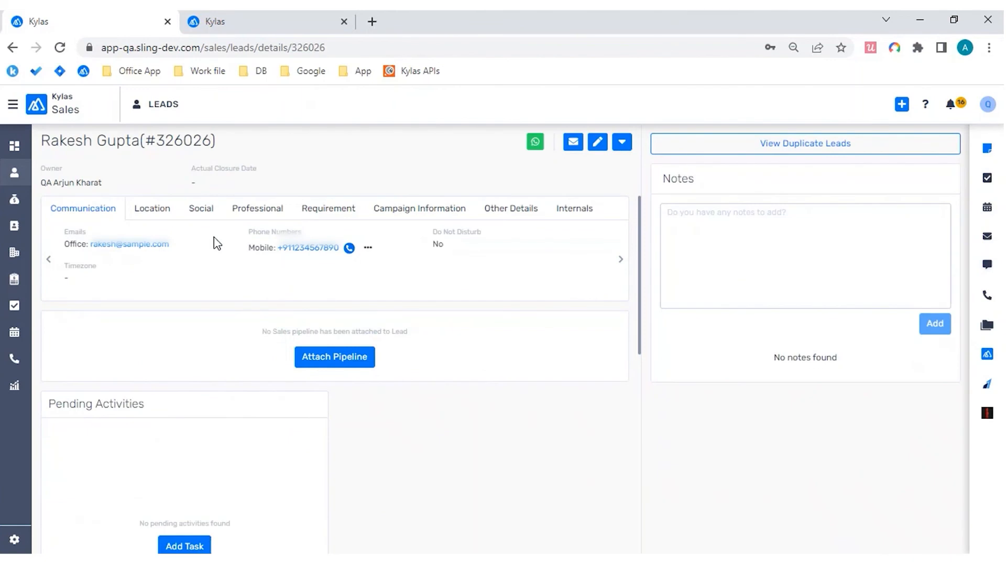
{"action": "scroll", "coordinate": [217, 242], "scroll_direction": "down", "scroll_amount": 1}
{"action": "scroll", "coordinate": [217, 243], "scroll_direction": "down", "scroll_amount": 8}
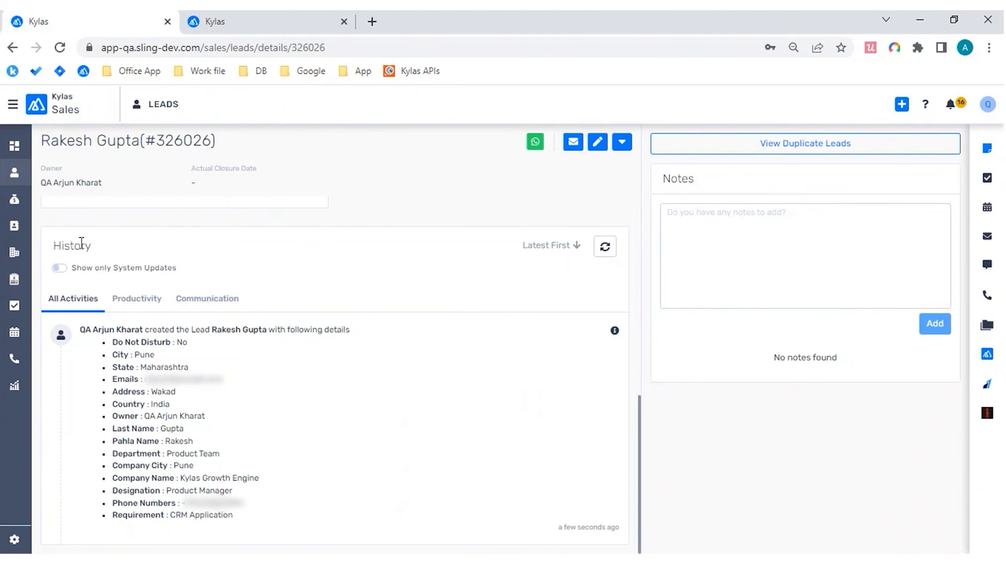
{"action": "scroll", "coordinate": [372, 240], "scroll_direction": "up", "scroll_amount": 8}
{"action": "scroll", "coordinate": [371, 239], "scroll_direction": "down", "scroll_amount": 8}
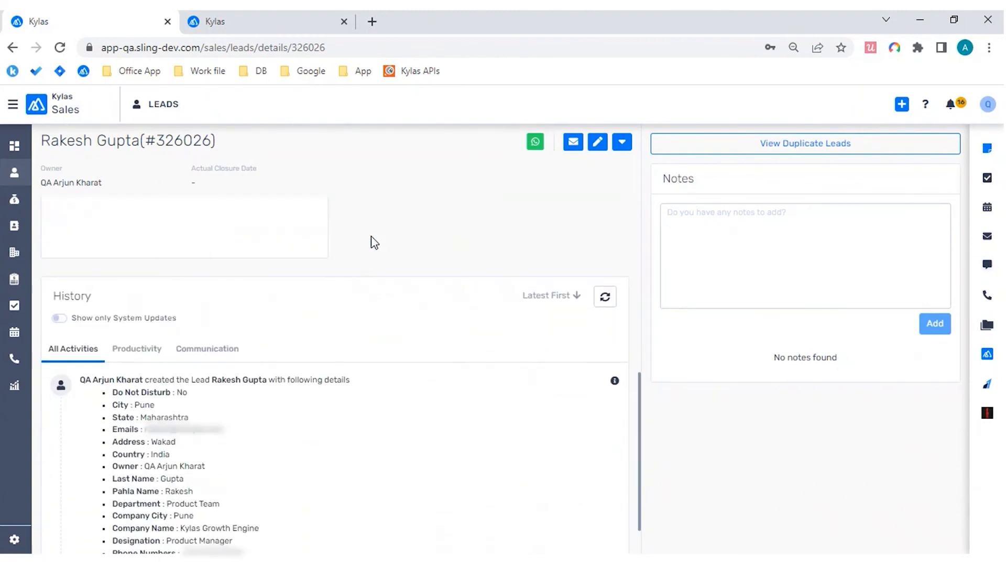
Step: View the lead's Productivity and Communication history, and return to All Activities
{"action": "double_click", "coordinate": [61, 296]}
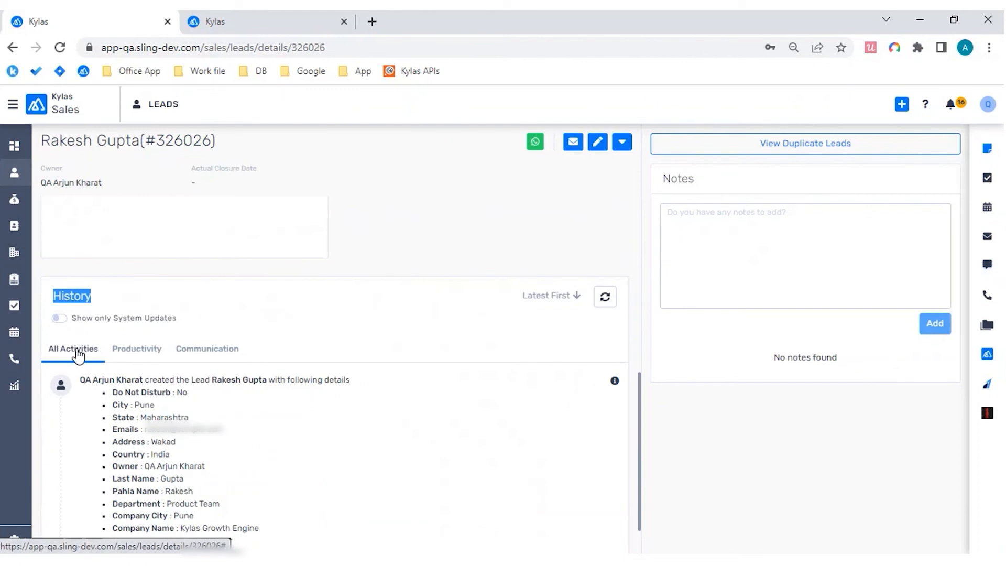
{"action": "left_click", "coordinate": [125, 351]}
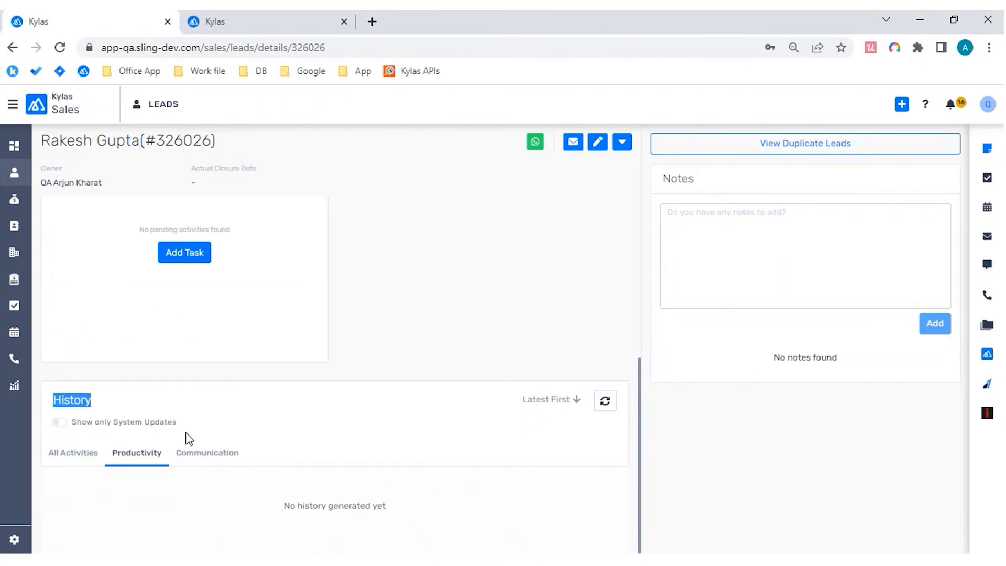
{"action": "left_click", "coordinate": [195, 454]}
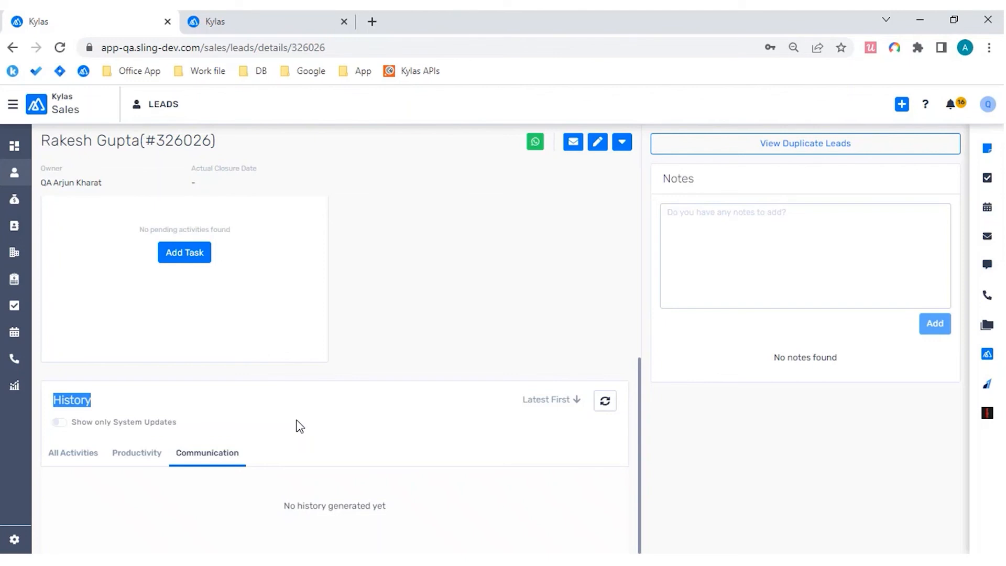
{"action": "left_click", "coordinate": [140, 457]}
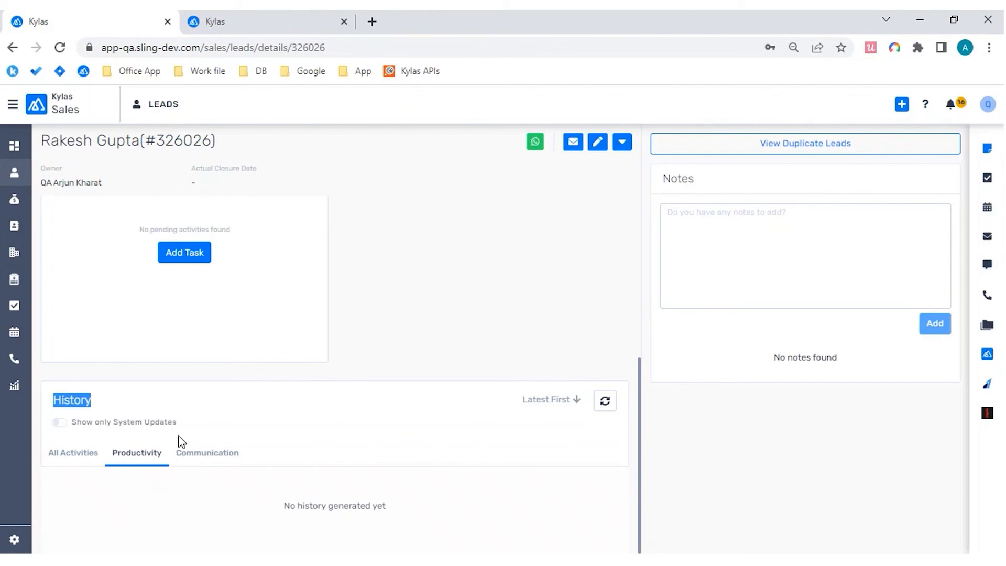
{"action": "left_click", "coordinate": [203, 452]}
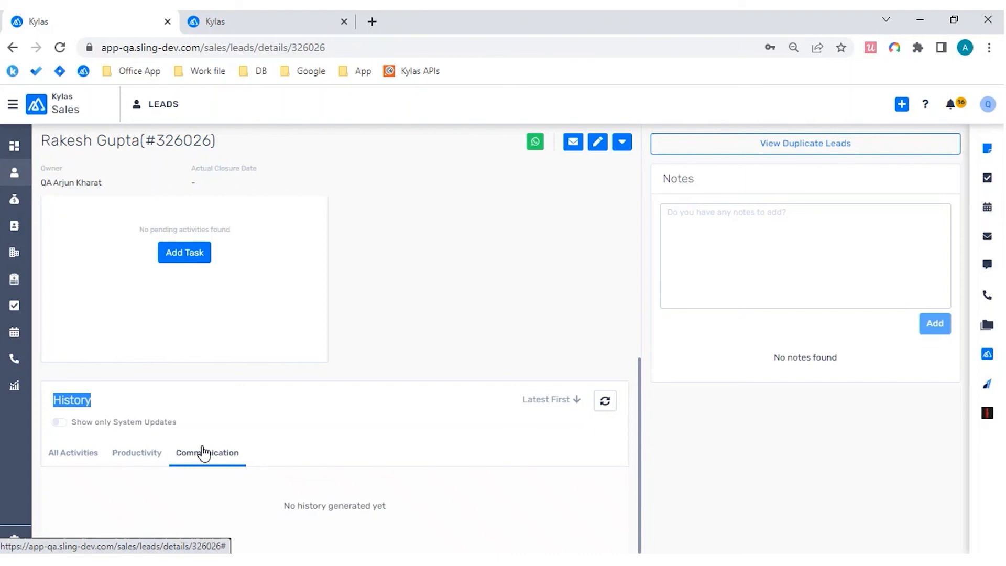
{"action": "left_click", "coordinate": [94, 454]}
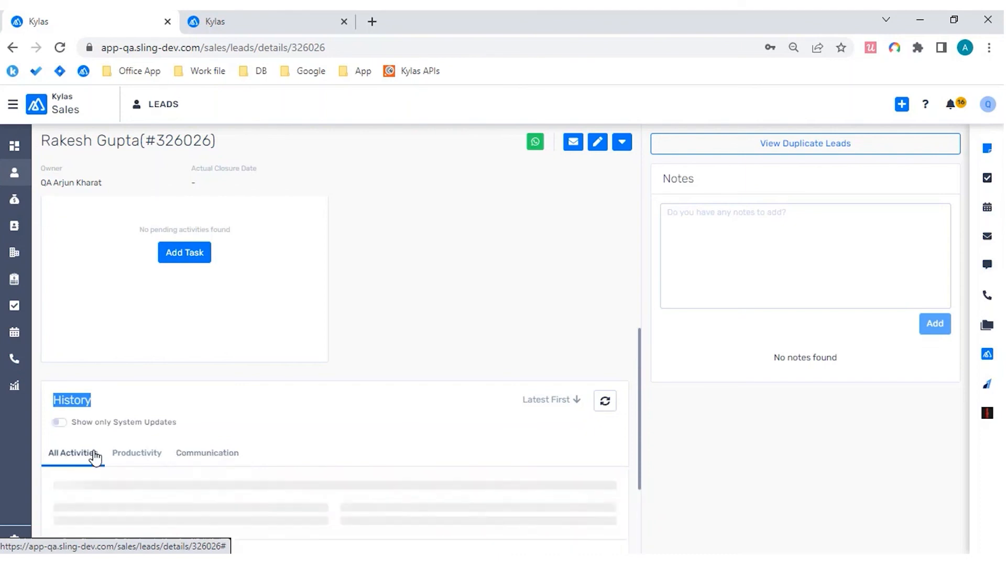
Step: Examine the lead creation entry in the history for its date, who created it and which lead it names
{"action": "scroll", "coordinate": [299, 404], "scroll_direction": "down", "scroll_amount": 1}
{"action": "scroll", "coordinate": [301, 404], "scroll_direction": "down", "scroll_amount": 2}
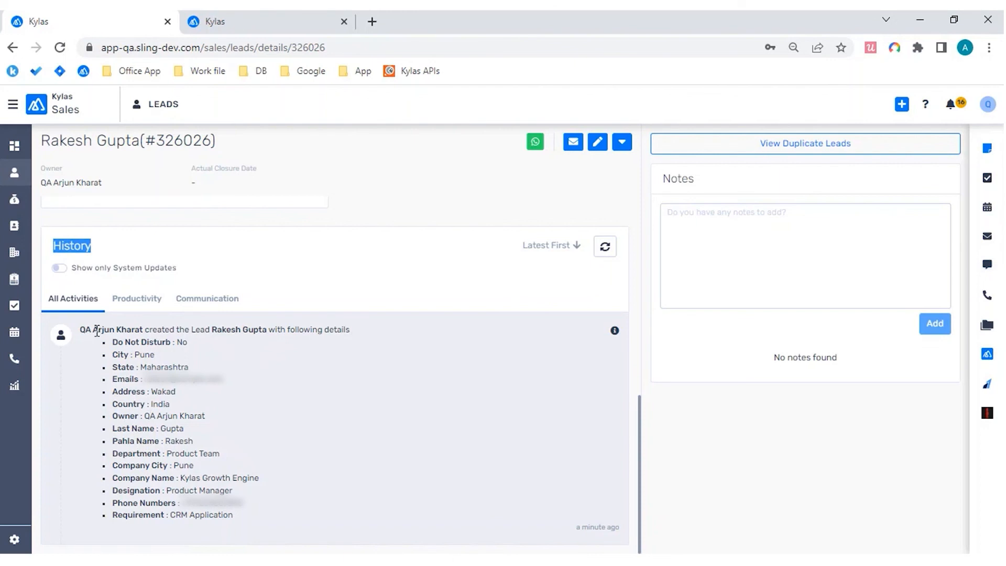
{"action": "left_click_drag", "start_coordinate": [95, 329], "coordinate": [618, 535]}
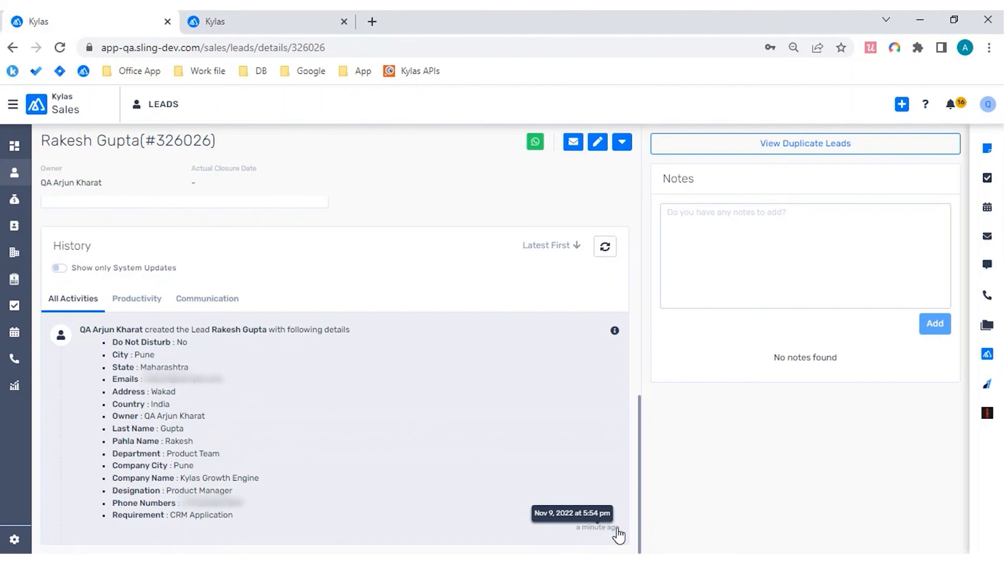
{"action": "key", "text": "ctrl+plus"}
{"action": "key", "text": "ctrl+plus"}
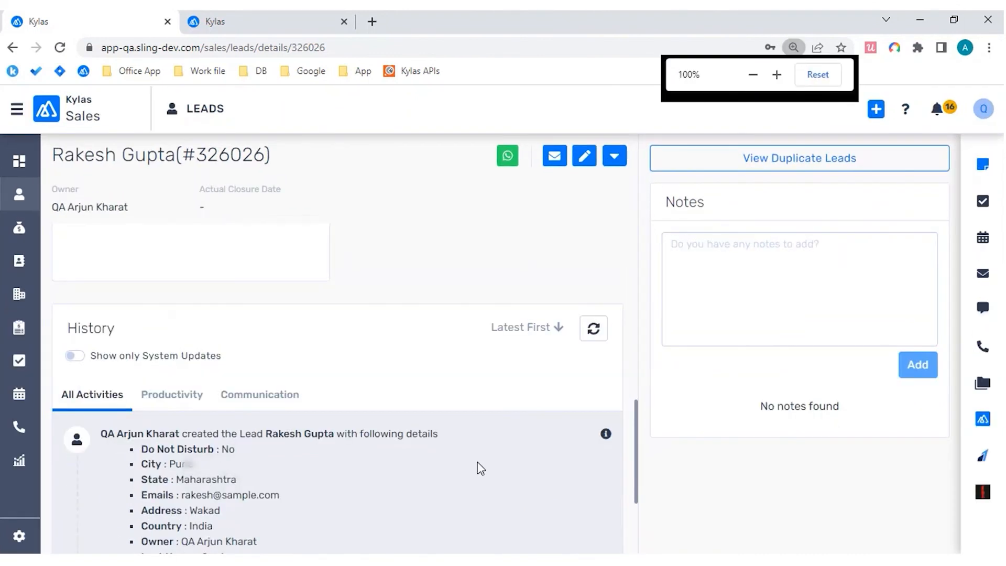
{"action": "scroll", "coordinate": [476, 467], "scroll_direction": "down", "scroll_amount": 3}
{"action": "scroll", "coordinate": [478, 467], "scroll_direction": "up", "scroll_amount": 3}
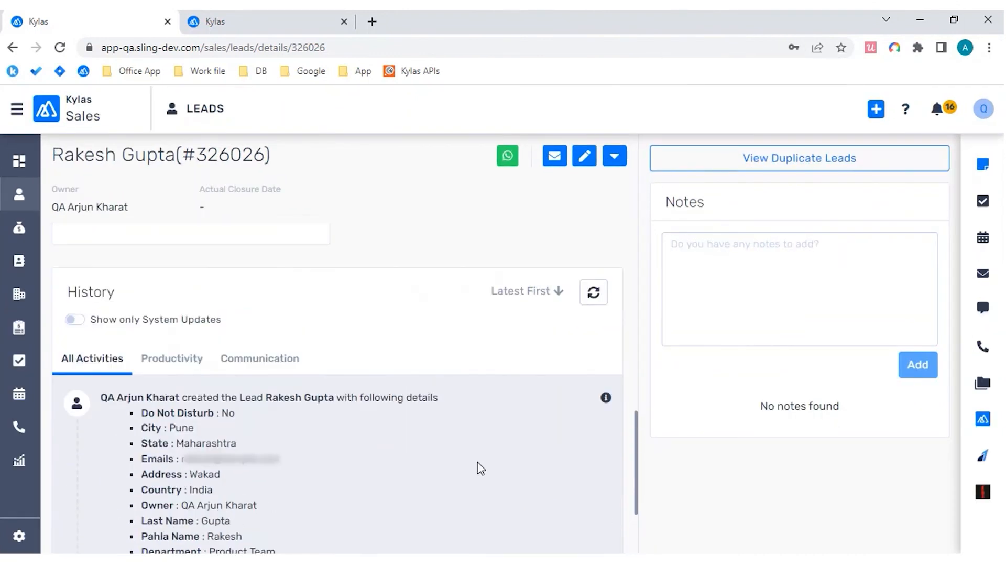
{"action": "right_click", "coordinate": [479, 466]}
{"action": "left_click", "coordinate": [194, 397]}
{"action": "left_click_drag", "start_coordinate": [120, 397], "coordinate": [169, 397]}
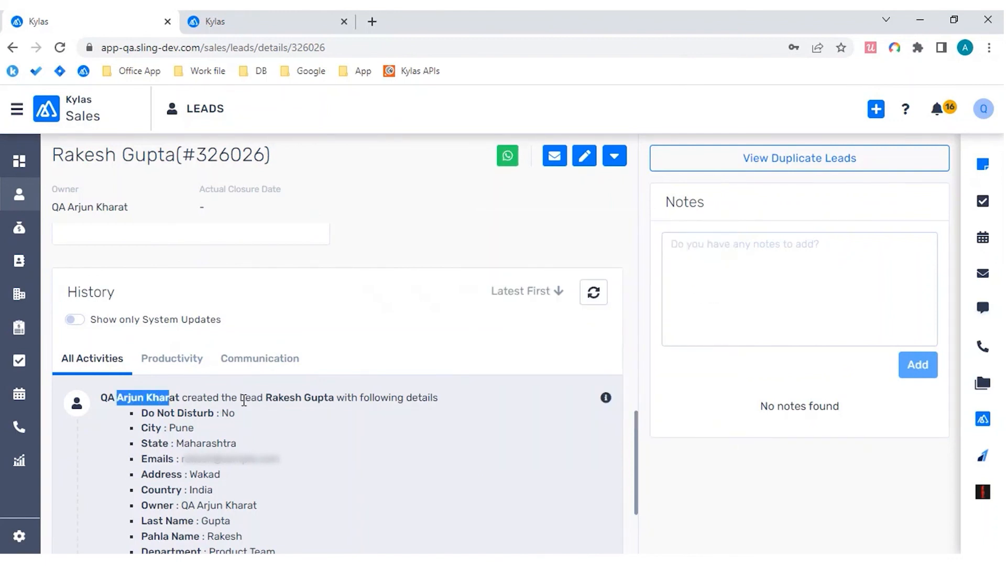
{"action": "left_click_drag", "start_coordinate": [278, 396], "coordinate": [338, 397]}
{"action": "left_click", "coordinate": [335, 397]}
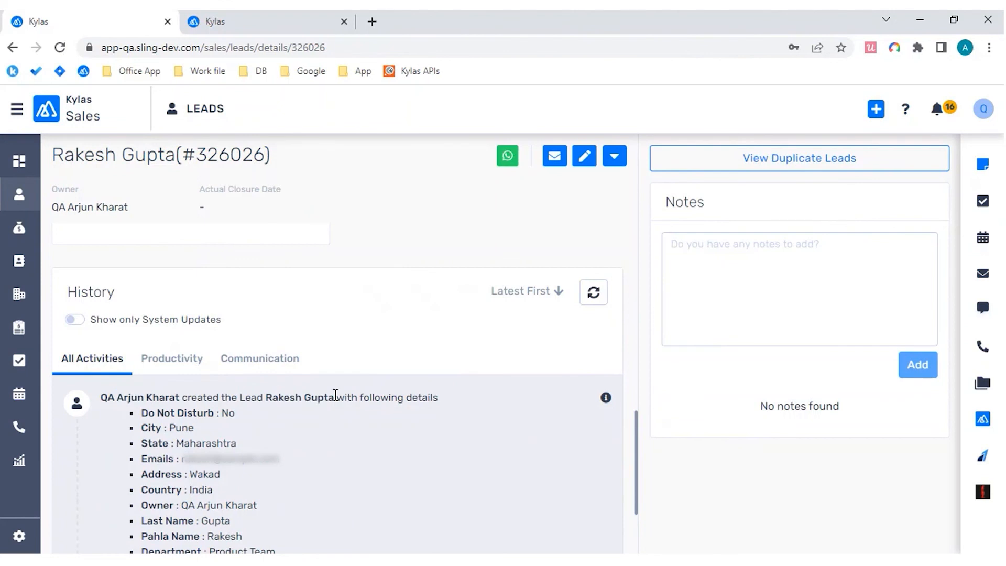
Step: Read through the field values listed in the creation entry, from Do Not Disturb to Requirement, and return to the lead's overview
{"action": "scroll", "coordinate": [415, 398], "scroll_direction": "down", "scroll_amount": 1}
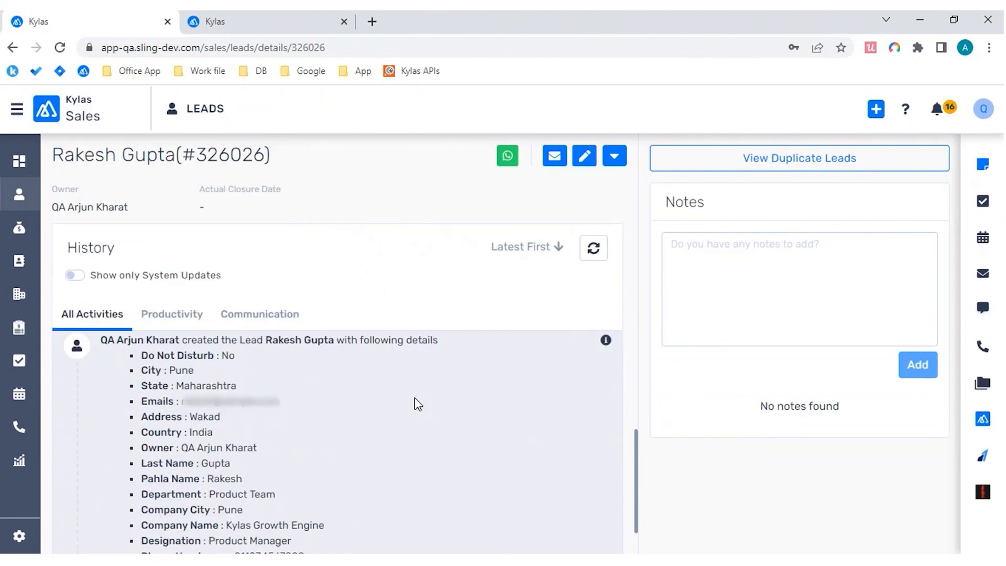
{"action": "scroll", "coordinate": [414, 397], "scroll_direction": "down", "scroll_amount": 1}
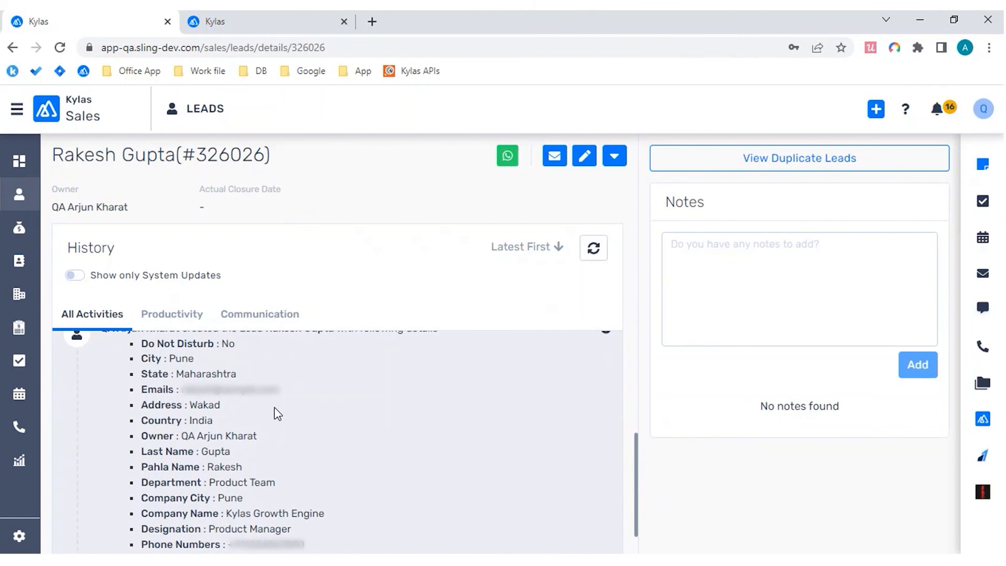
{"action": "scroll", "coordinate": [278, 414], "scroll_direction": "down", "scroll_amount": 1}
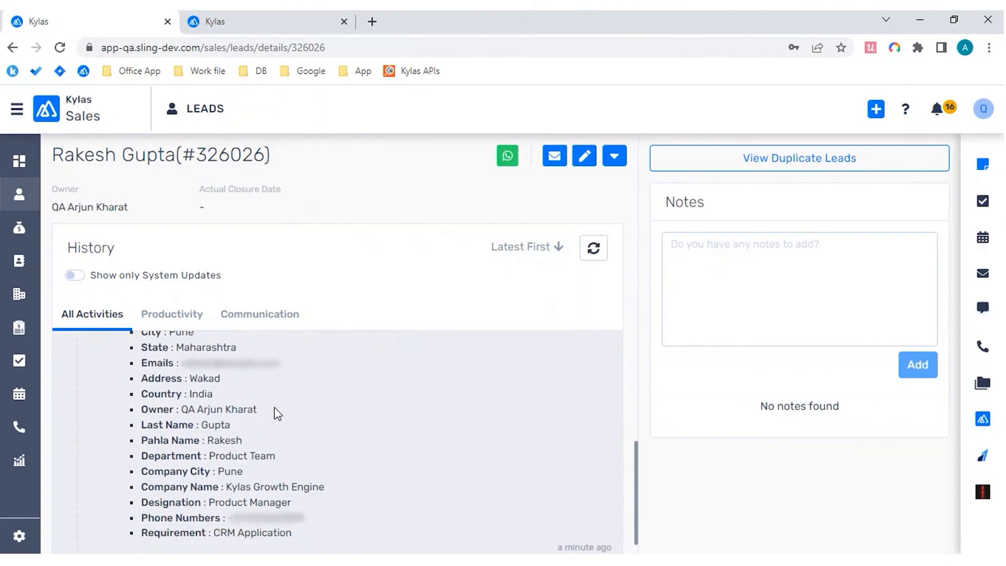
{"action": "scroll", "coordinate": [277, 414], "scroll_direction": "down", "scroll_amount": 1}
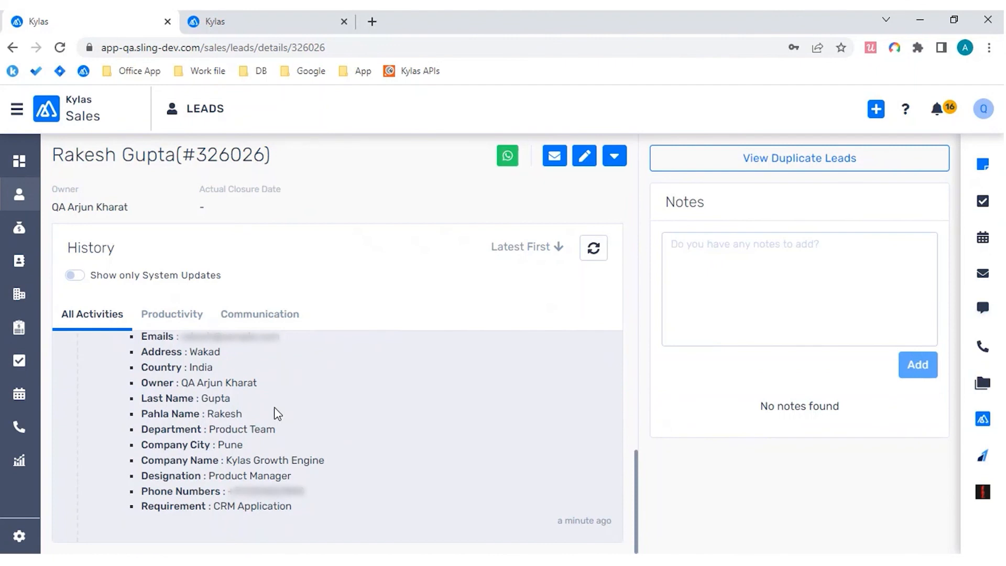
{"action": "scroll", "coordinate": [278, 413], "scroll_direction": "up", "scroll_amount": 2}
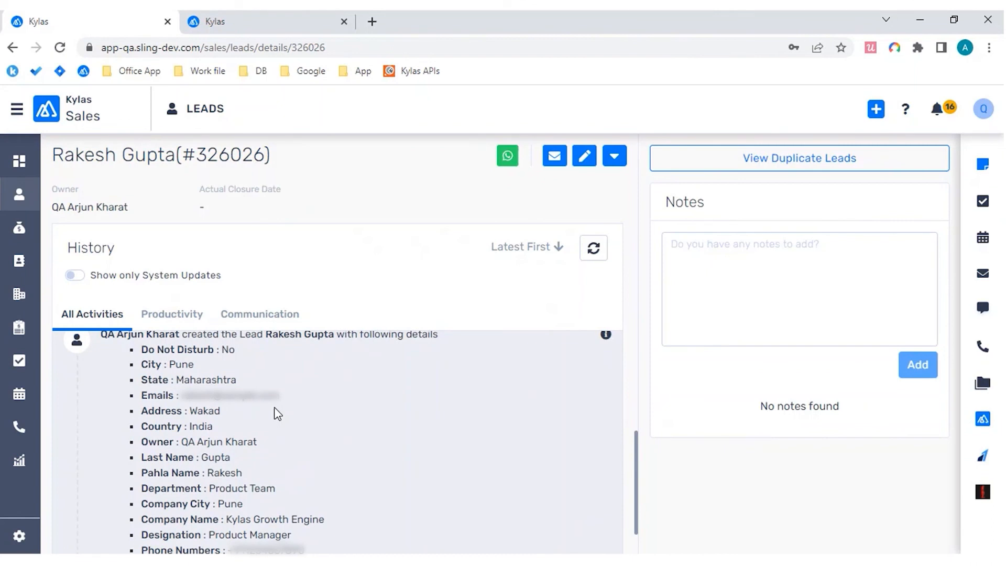
{"action": "key", "text": "ctrl+minus"}
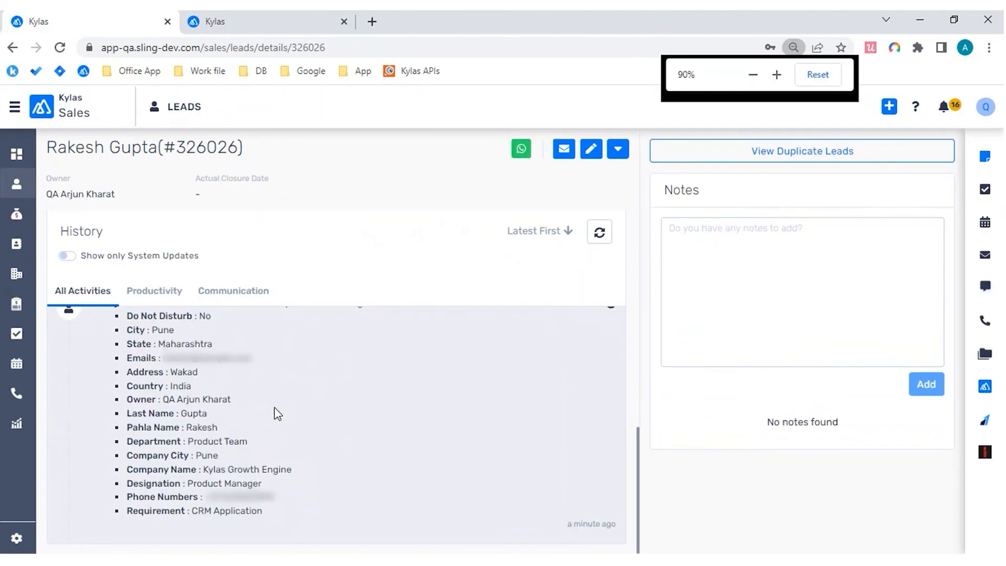
{"action": "key", "text": "ctrl+minus"}
{"action": "scroll", "coordinate": [469, 400], "scroll_direction": "up", "scroll_amount": 8}
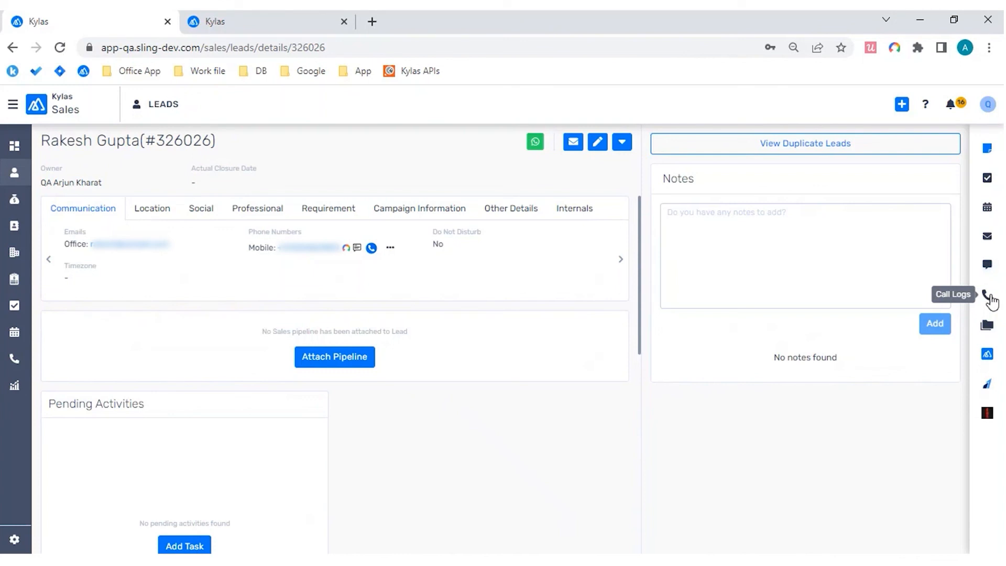
Step: Start logging a call on the lead with phone entry type "I called the lead" and phone result Connected
{"action": "left_click", "coordinate": [988, 297]}
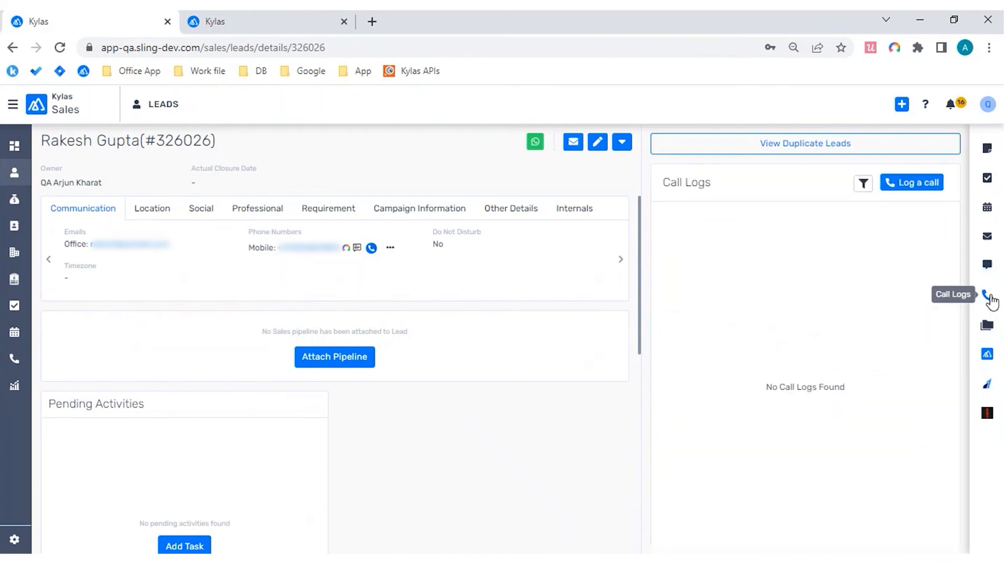
{"action": "left_click", "coordinate": [914, 184]}
{"action": "left_click", "coordinate": [615, 171]}
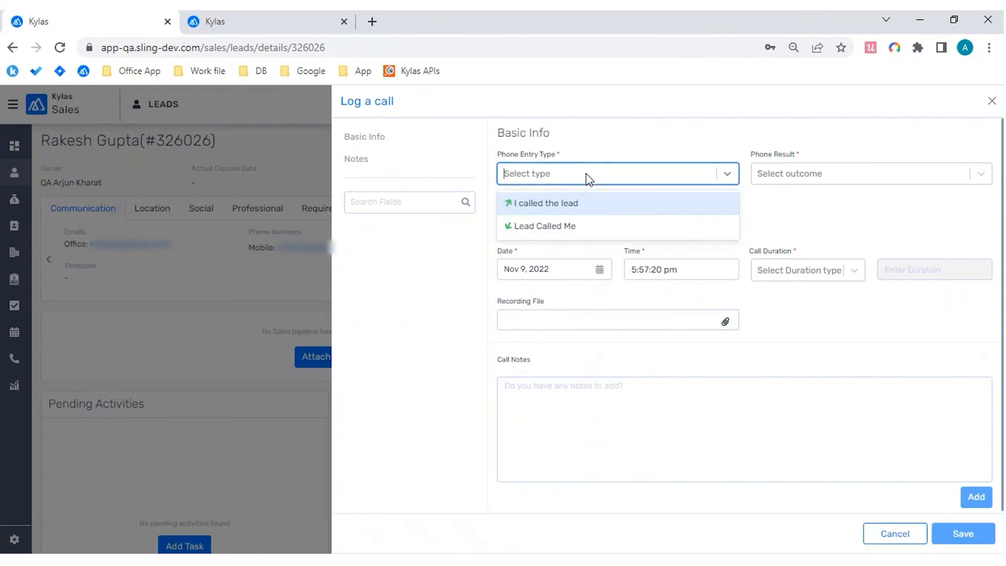
{"action": "left_click", "coordinate": [572, 208]}
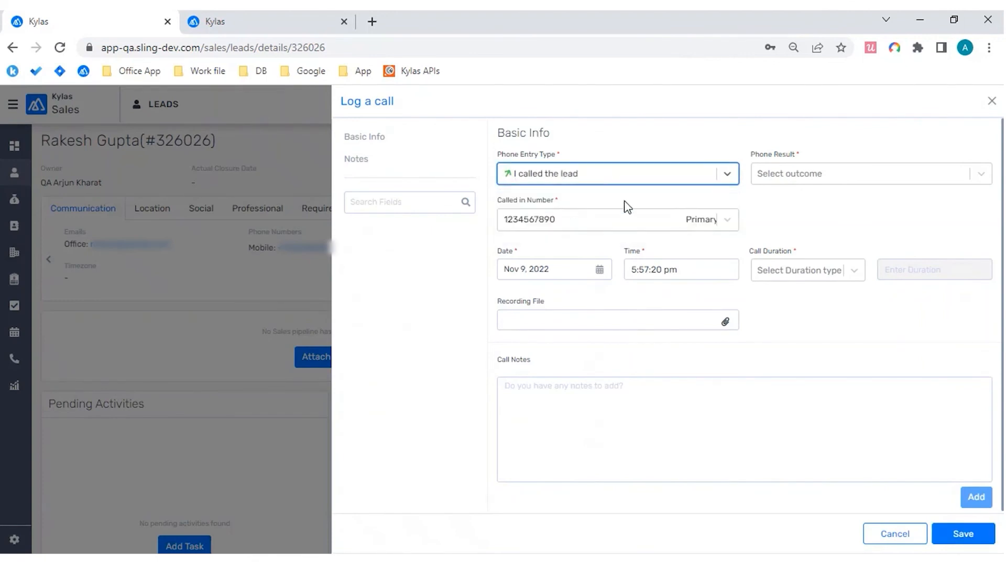
{"action": "left_click", "coordinate": [792, 182]}
{"action": "left_click", "coordinate": [793, 203]}
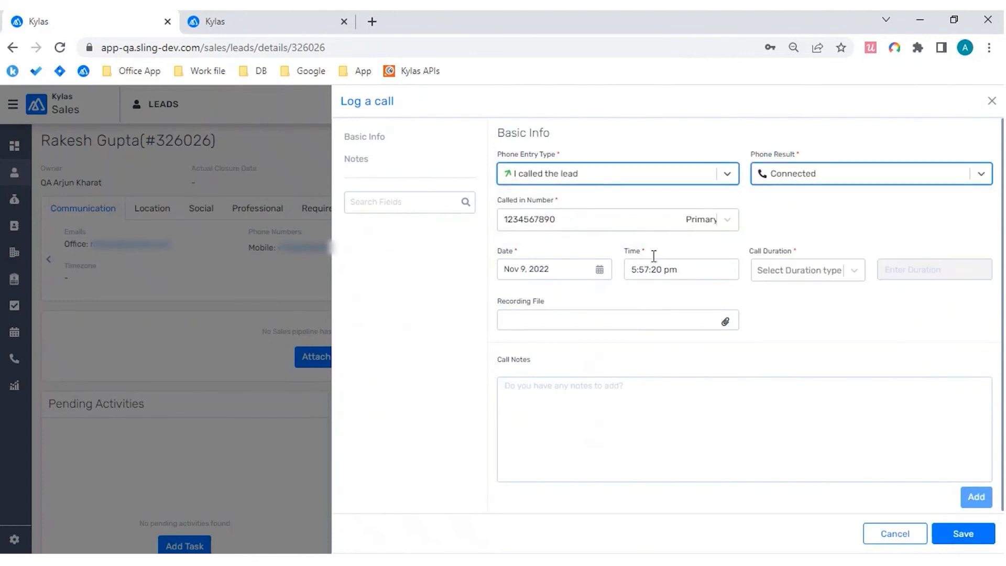
Step: Set the call duration to 12 minutes and save the call log without notes
{"action": "left_click", "coordinate": [838, 269]}
{"action": "left_click", "coordinate": [796, 328]}
{"action": "left_click", "coordinate": [914, 267]}
{"action": "type", "text": "12"}
{"action": "scroll", "coordinate": [665, 320], "scroll_direction": "down", "scroll_amount": 1}
{"action": "left_click", "coordinate": [600, 399]}
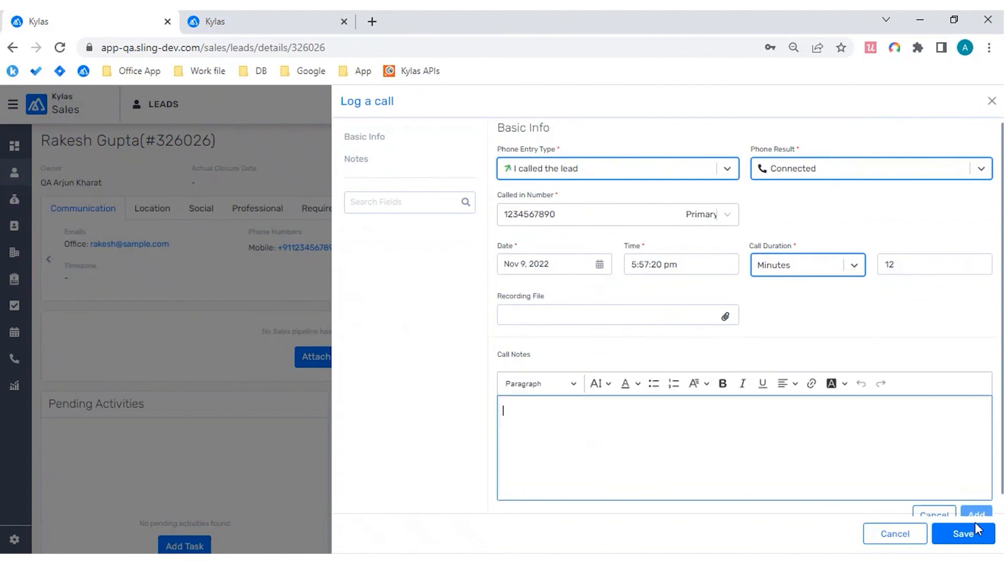
{"action": "left_click", "coordinate": [962, 533]}
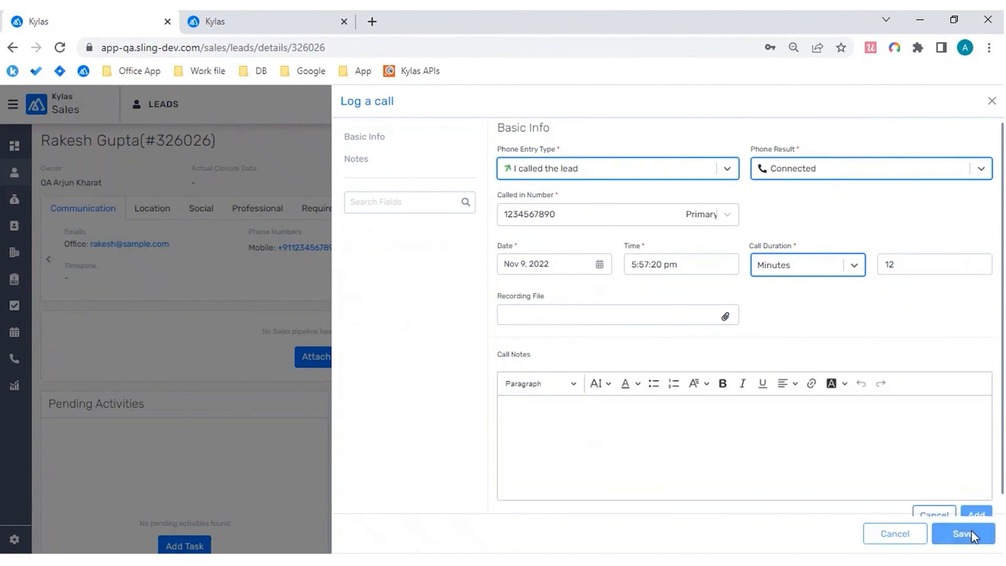
Step: Refresh the lead's history and look over the newest entries
{"action": "scroll", "coordinate": [523, 318], "scroll_direction": "down", "scroll_amount": 7}
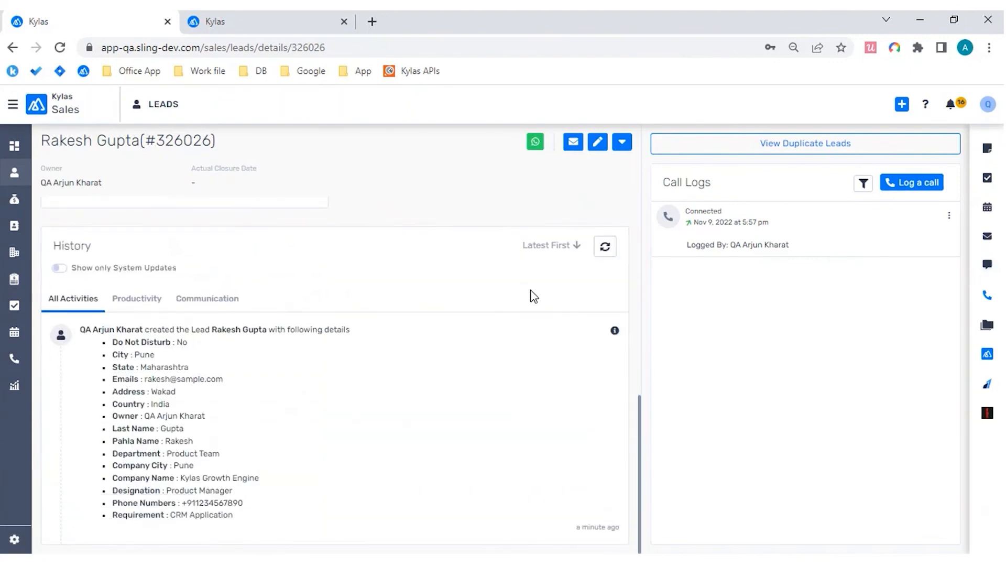
{"action": "left_click", "coordinate": [606, 246]}
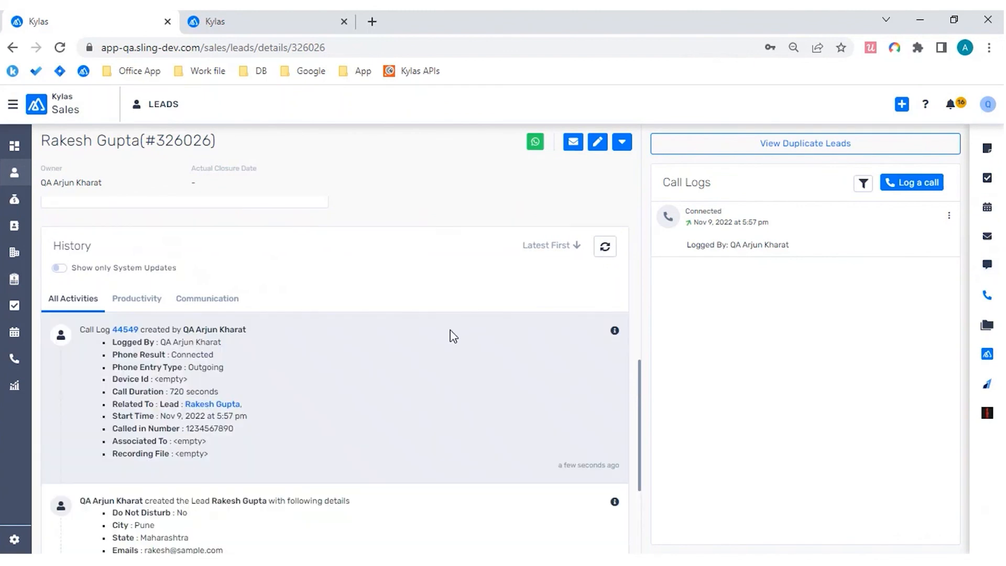
{"action": "scroll", "coordinate": [452, 337], "scroll_direction": "down", "scroll_amount": 2}
{"action": "scroll", "coordinate": [419, 365], "scroll_direction": "up", "scroll_amount": 2}
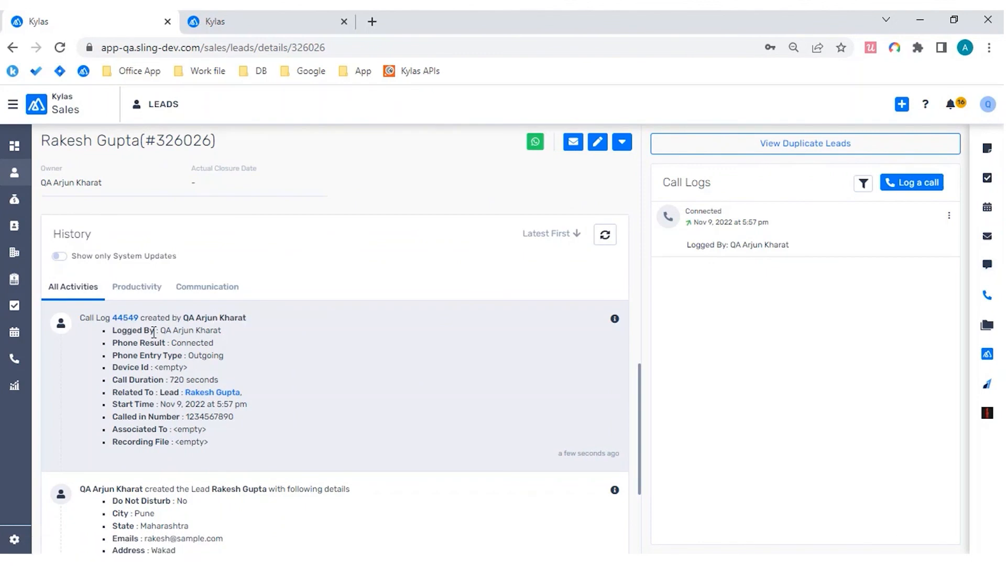
Step: Review the call entry's listed fields, open the linked call log record, and return to the lead's details
{"action": "left_click_drag", "start_coordinate": [137, 330], "coordinate": [141, 440]}
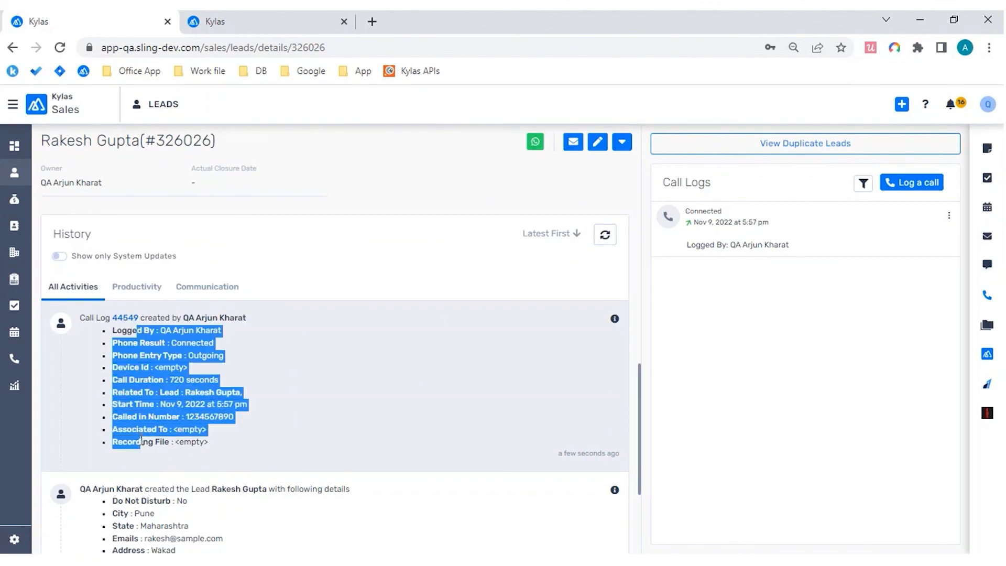
{"action": "left_click", "coordinate": [141, 439]}
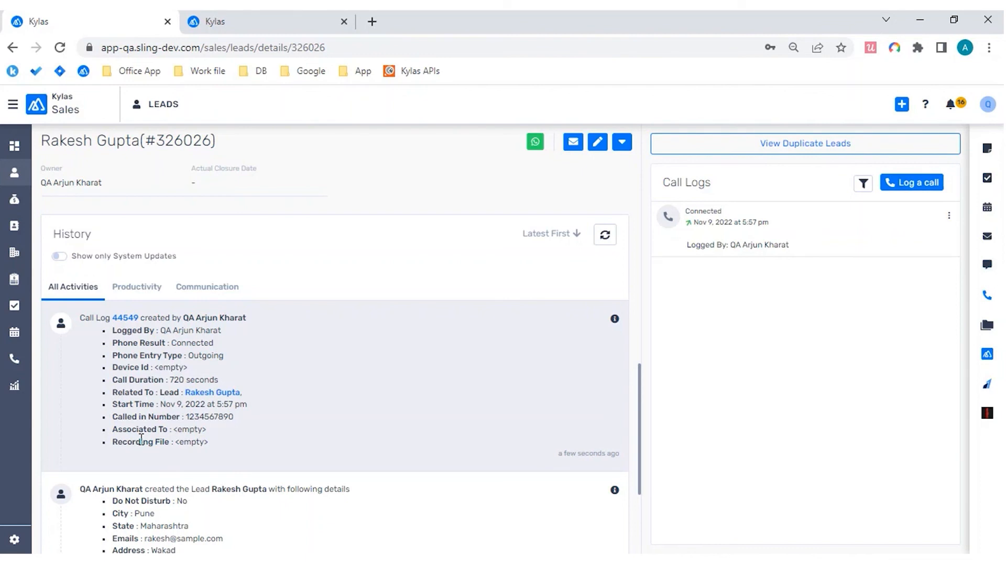
{"action": "left_click", "coordinate": [128, 318]}
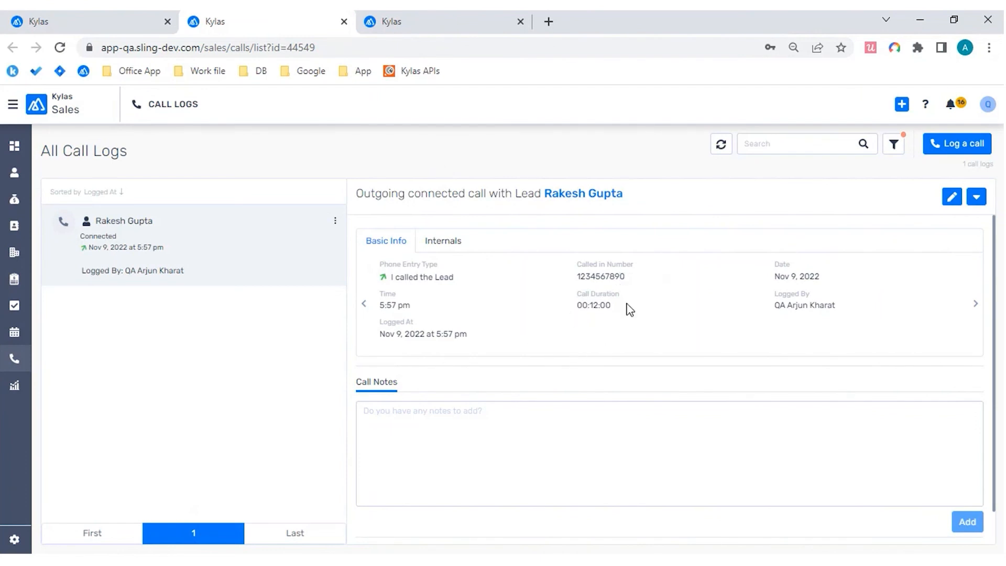
{"action": "key", "text": "ctrl+shift+Tab"}
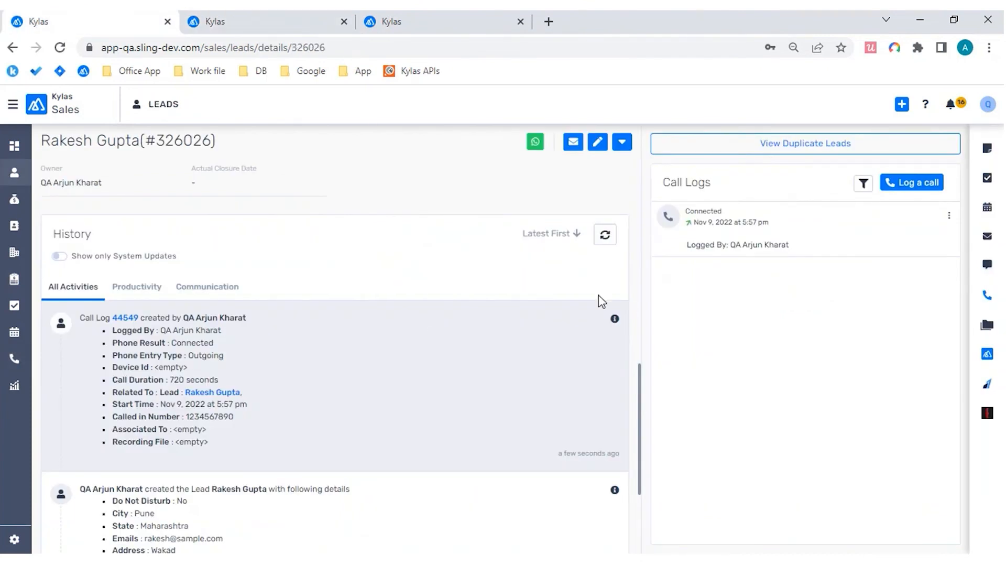
Step: Start adding a meeting for the lead with the title "Contract Finalization"
{"action": "left_click", "coordinate": [984, 222]}
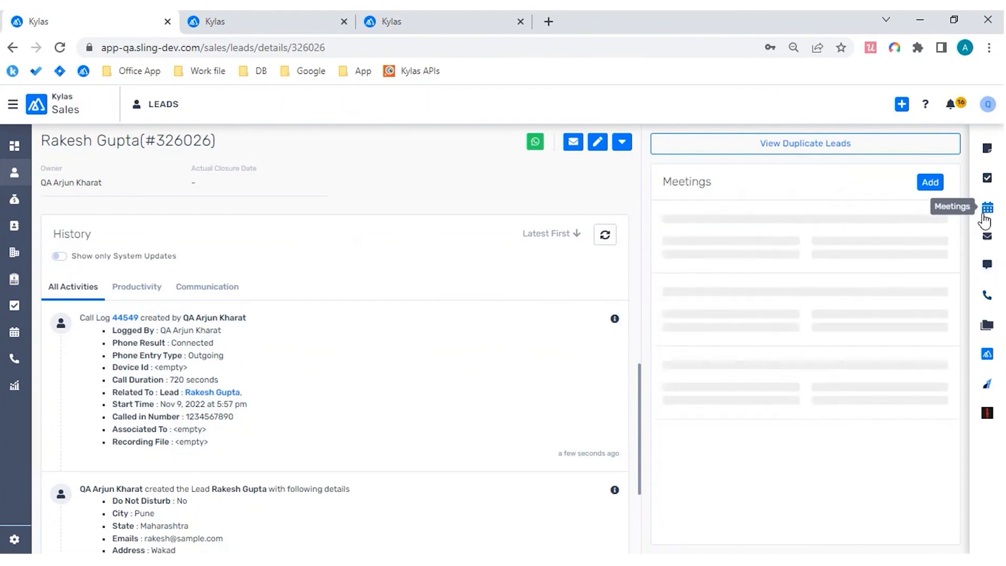
{"action": "left_click", "coordinate": [930, 183]}
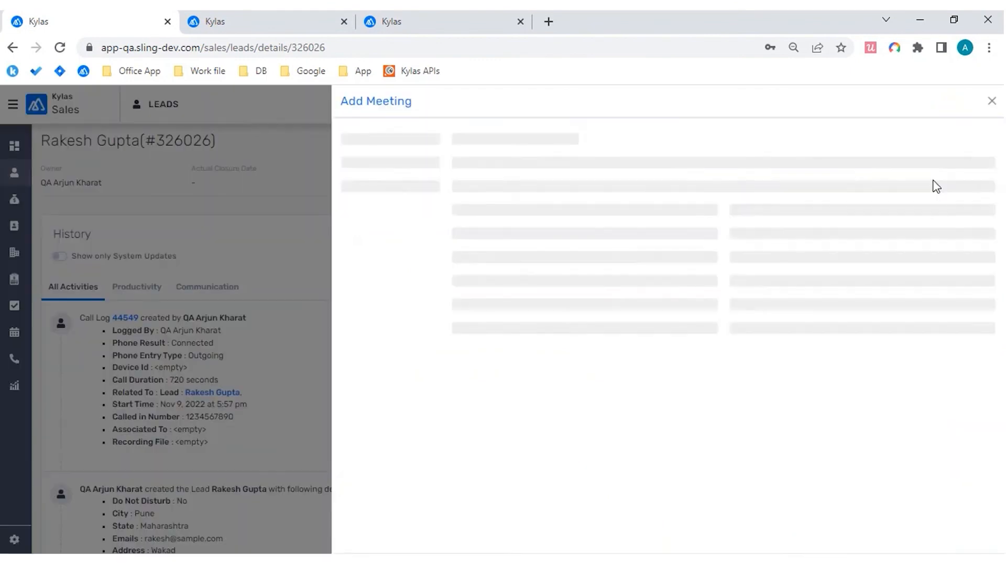
{"action": "left_click", "coordinate": [619, 178]}
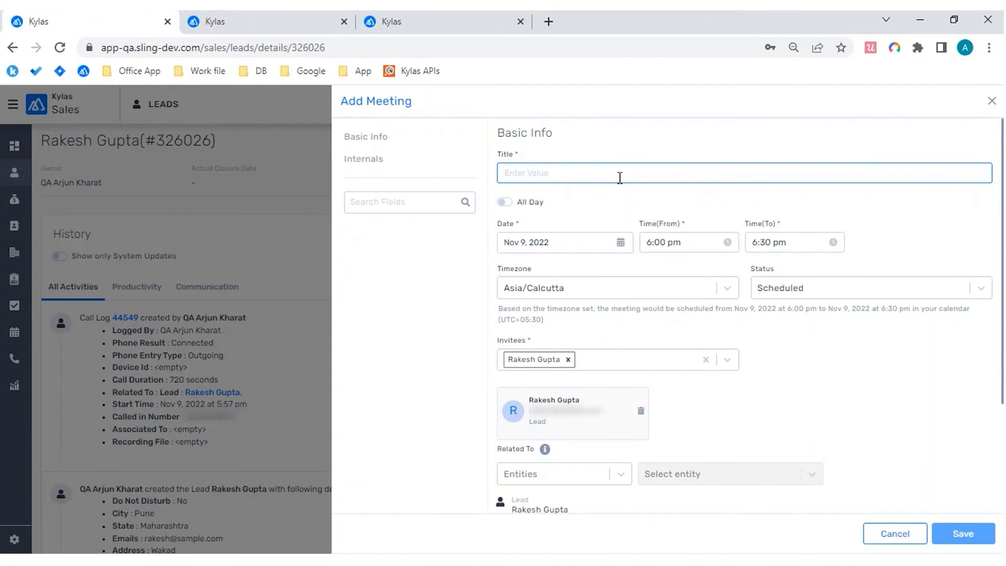
{"action": "type", "text": "Contra"}
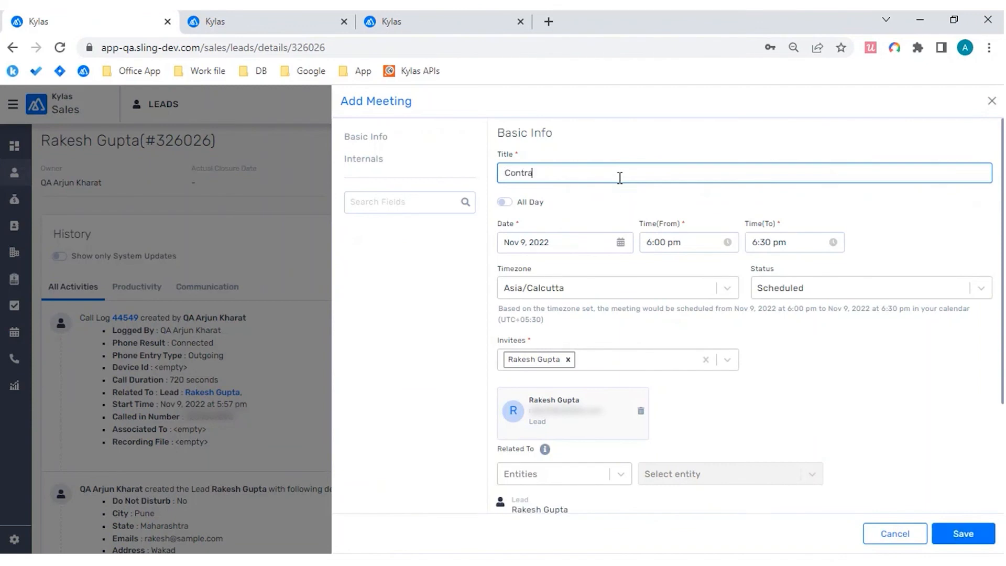
{"action": "type", "text": "ct Meeting"}
{"action": "key", "text": "ctrl+shift+Left"}
{"action": "type", "text": "Finalization"}
Step: Set the meeting's status to Conducted and its location to "Client Office"
{"action": "left_click", "coordinate": [765, 287]}
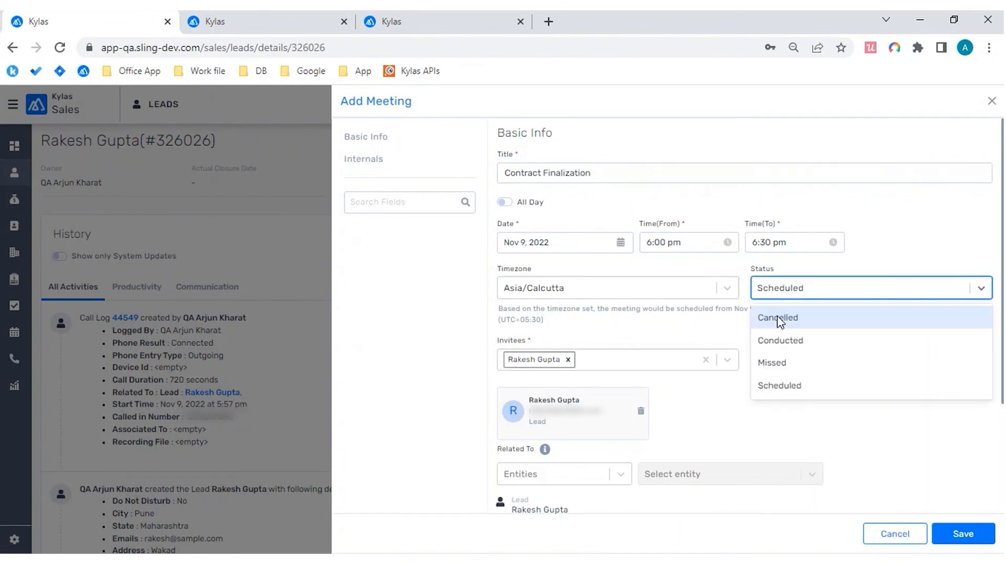
{"action": "left_click", "coordinate": [779, 339]}
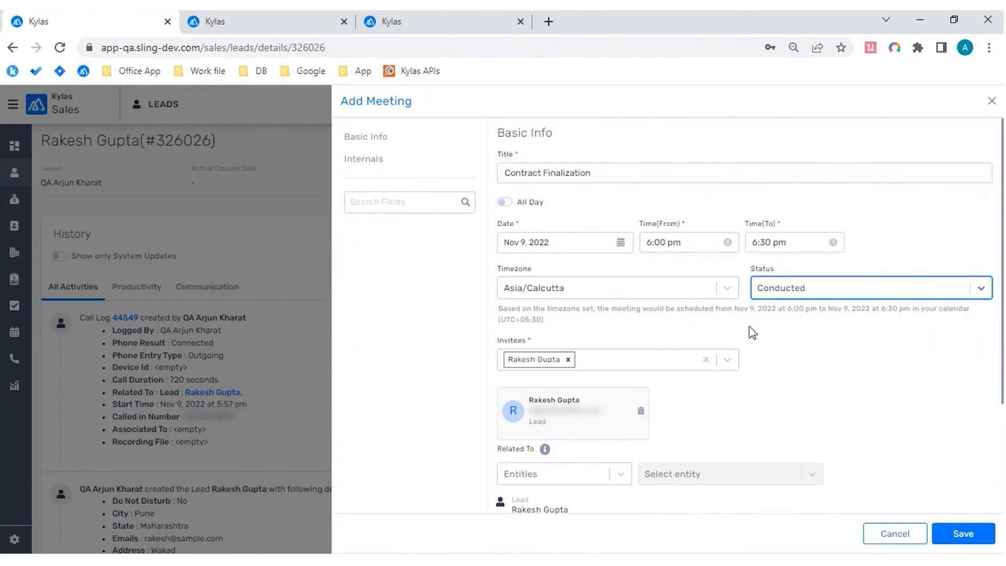
{"action": "scroll", "coordinate": [752, 332], "scroll_direction": "down", "scroll_amount": 3}
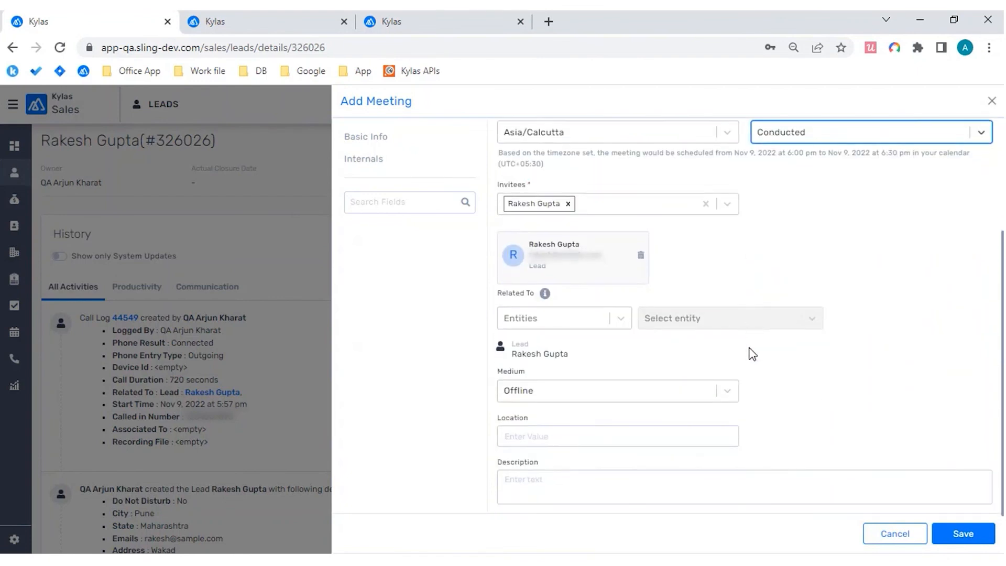
{"action": "left_click", "coordinate": [625, 437]}
{"action": "type", "text": "Client Office"}
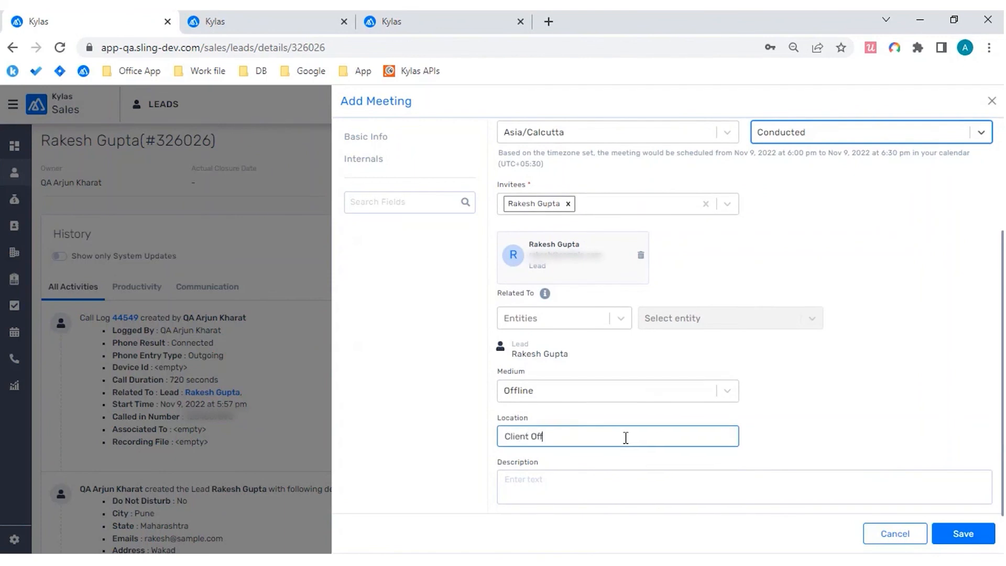
Step: Enter the meeting description "Client is agreed with the agreement and have provided the sign-off" and save the meeting
{"action": "left_click", "coordinate": [552, 487]}
{"action": "type", "text": "Client is agreed with"}
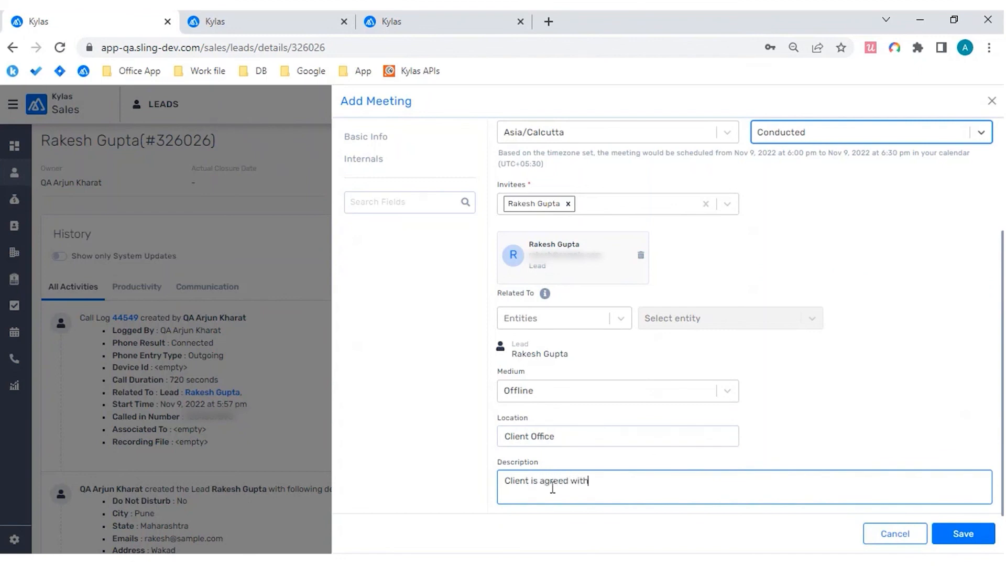
{"action": "type", "text": " the agreement and have provided the sign-0off"}
{"action": "key", "text": "BackSpace"}
{"action": "key", "text": "BackSpace"}
{"action": "key", "text": "BackSpace"}
{"action": "key", "text": "BackSpace"}
{"action": "type", "text": "off"}
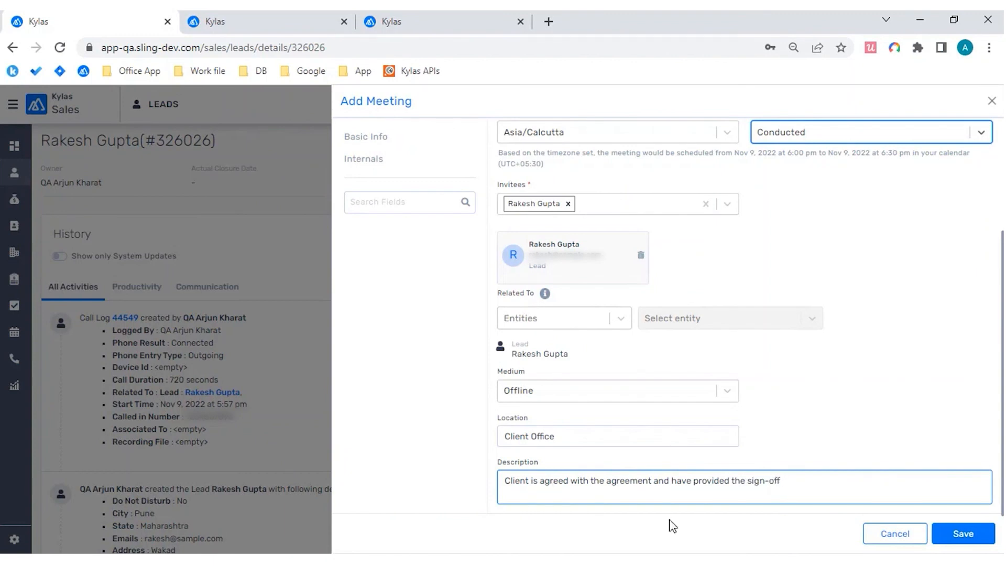
{"action": "left_click", "coordinate": [954, 534]}
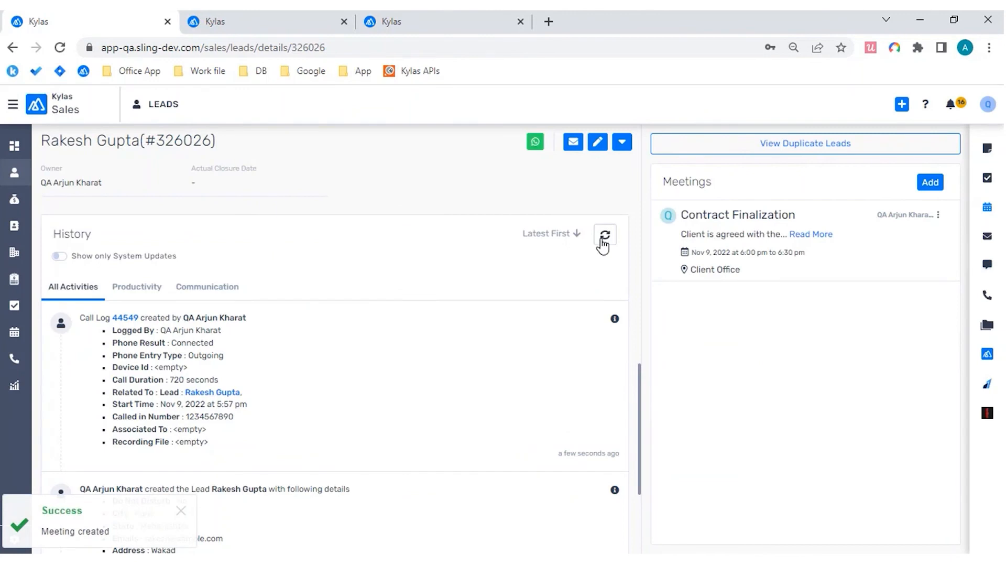
Step: Refresh the lead's history and review the fields listed in the newest meeting entry
{"action": "left_click", "coordinate": [604, 236]}
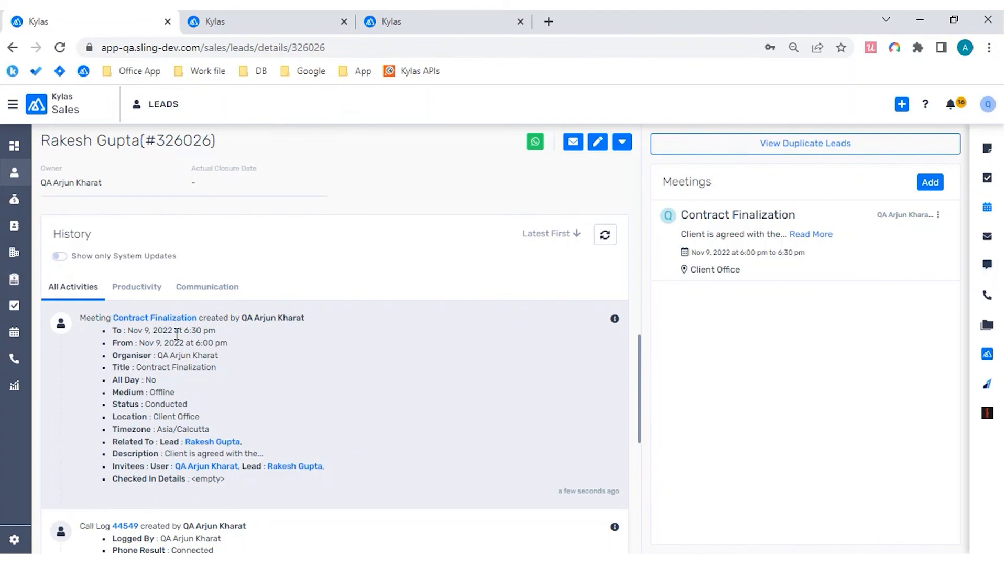
{"action": "left_click_drag", "start_coordinate": [114, 329], "coordinate": [124, 479]}
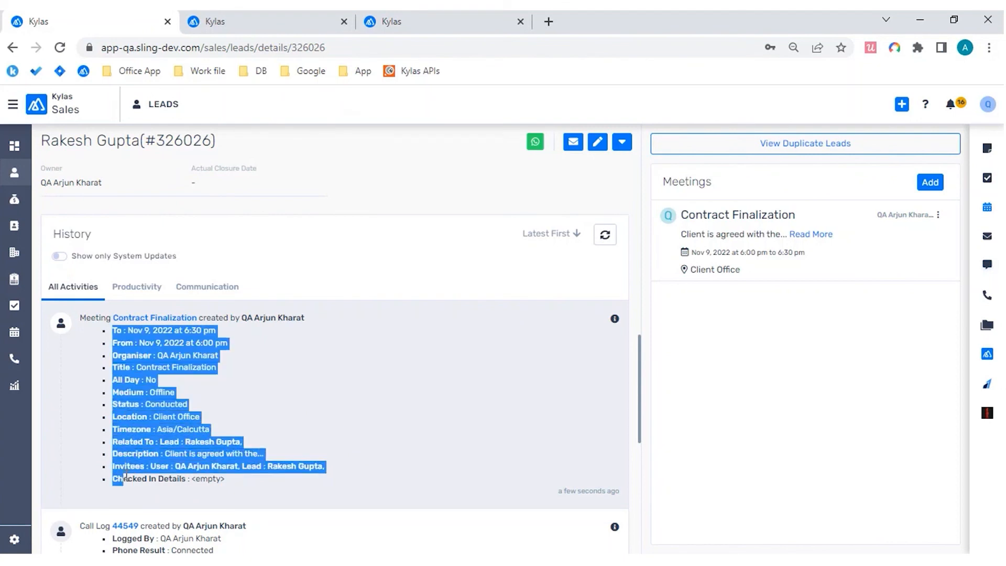
{"action": "left_click", "coordinate": [172, 472]}
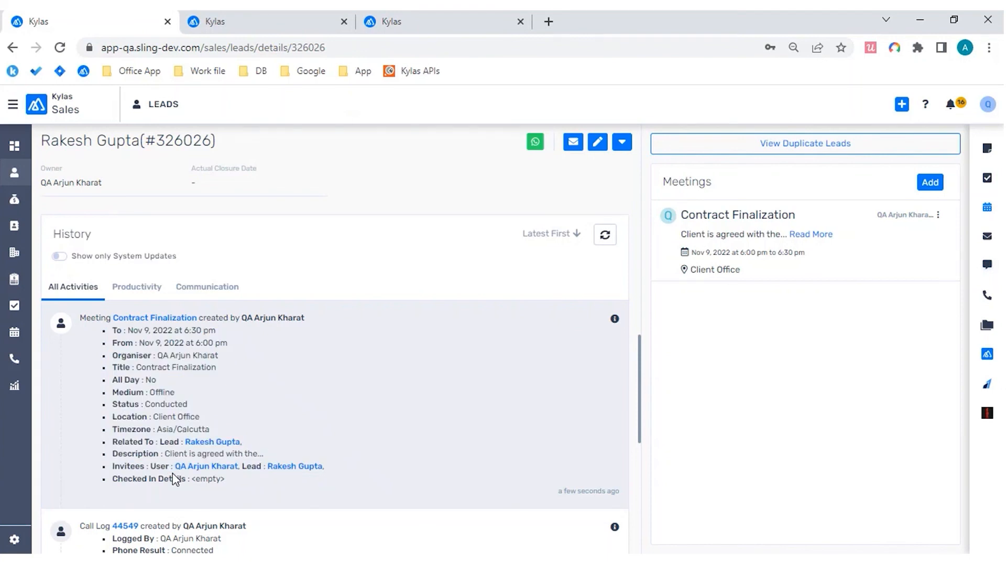
Step: Open the Contract Finalization meeting from the history entry, look over its details, and return to the lead's details
{"action": "left_click", "coordinate": [130, 322]}
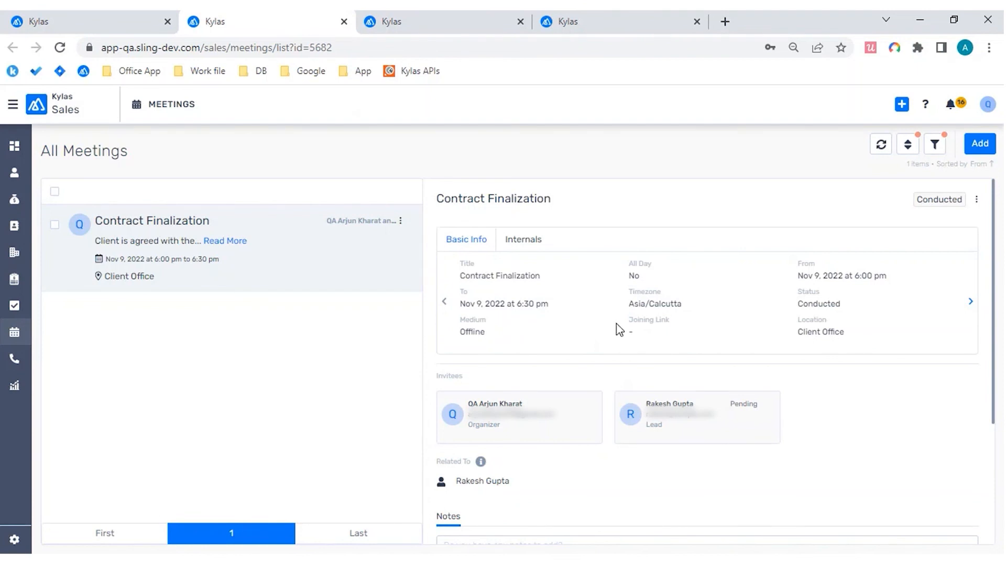
{"action": "scroll", "coordinate": [736, 258], "scroll_direction": "down", "scroll_amount": 5}
{"action": "scroll", "coordinate": [738, 258], "scroll_direction": "up", "scroll_amount": 4}
{"action": "scroll", "coordinate": [740, 259], "scroll_direction": "up", "scroll_amount": 1}
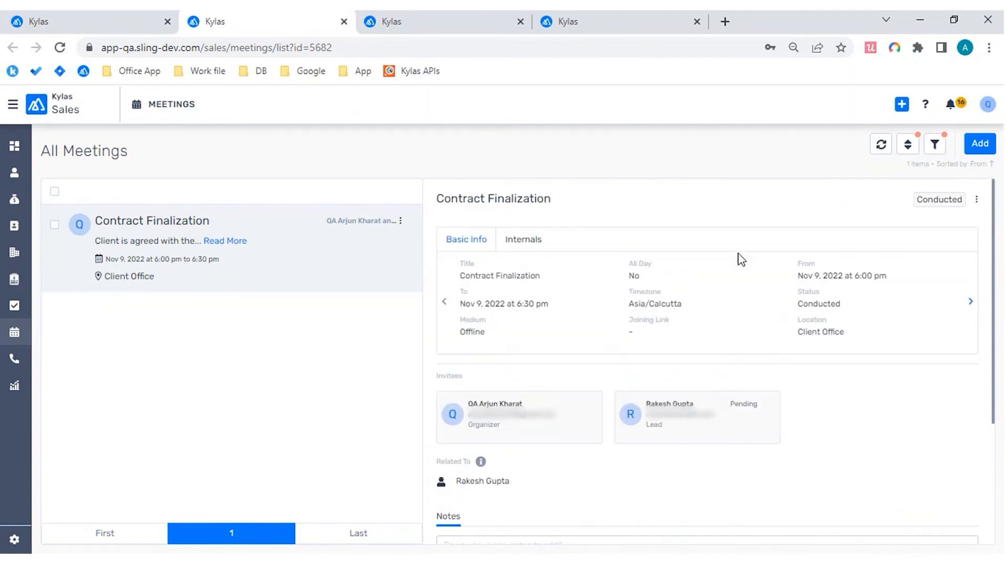
{"action": "left_click", "coordinate": [112, 28]}
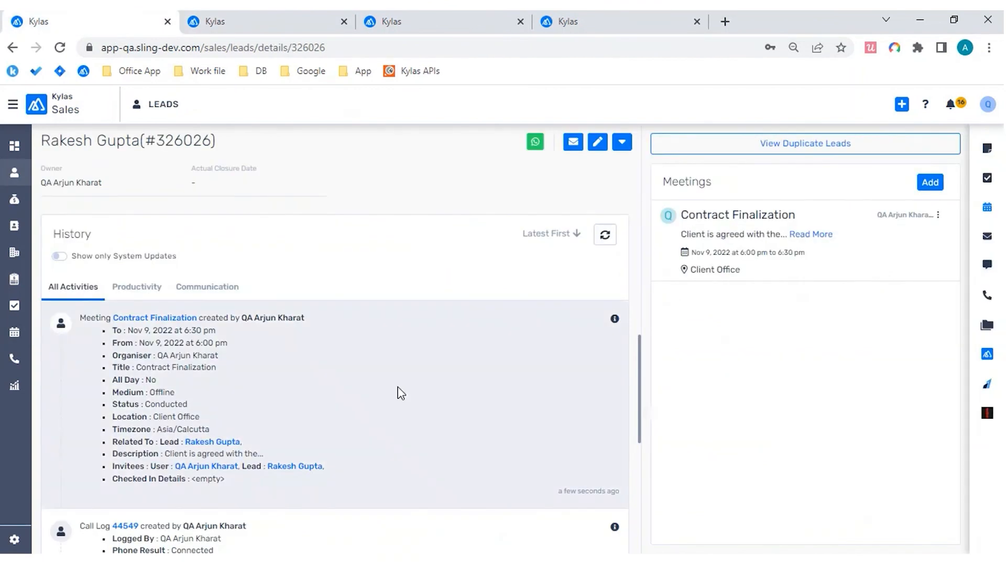